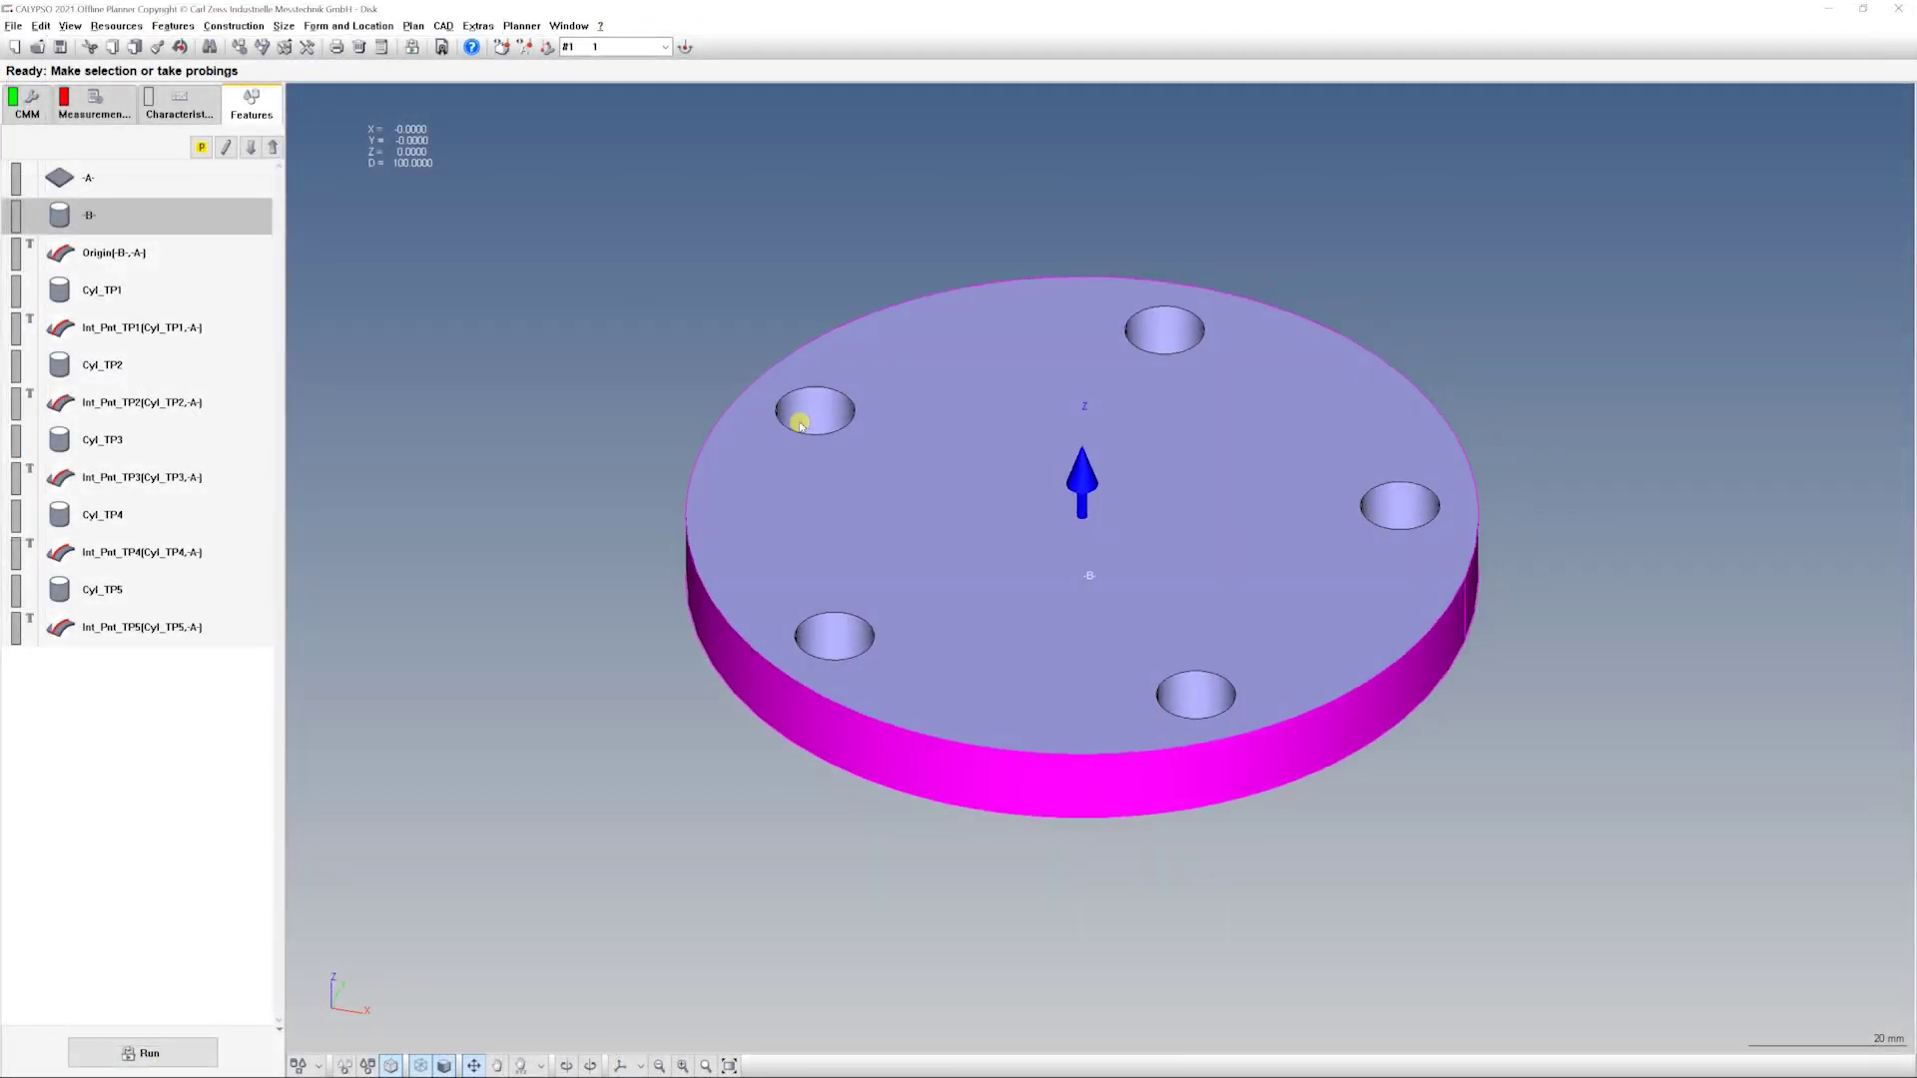
- Orbit the disk model to a new tilted view
left_click_drag(749, 450, 699, 440)
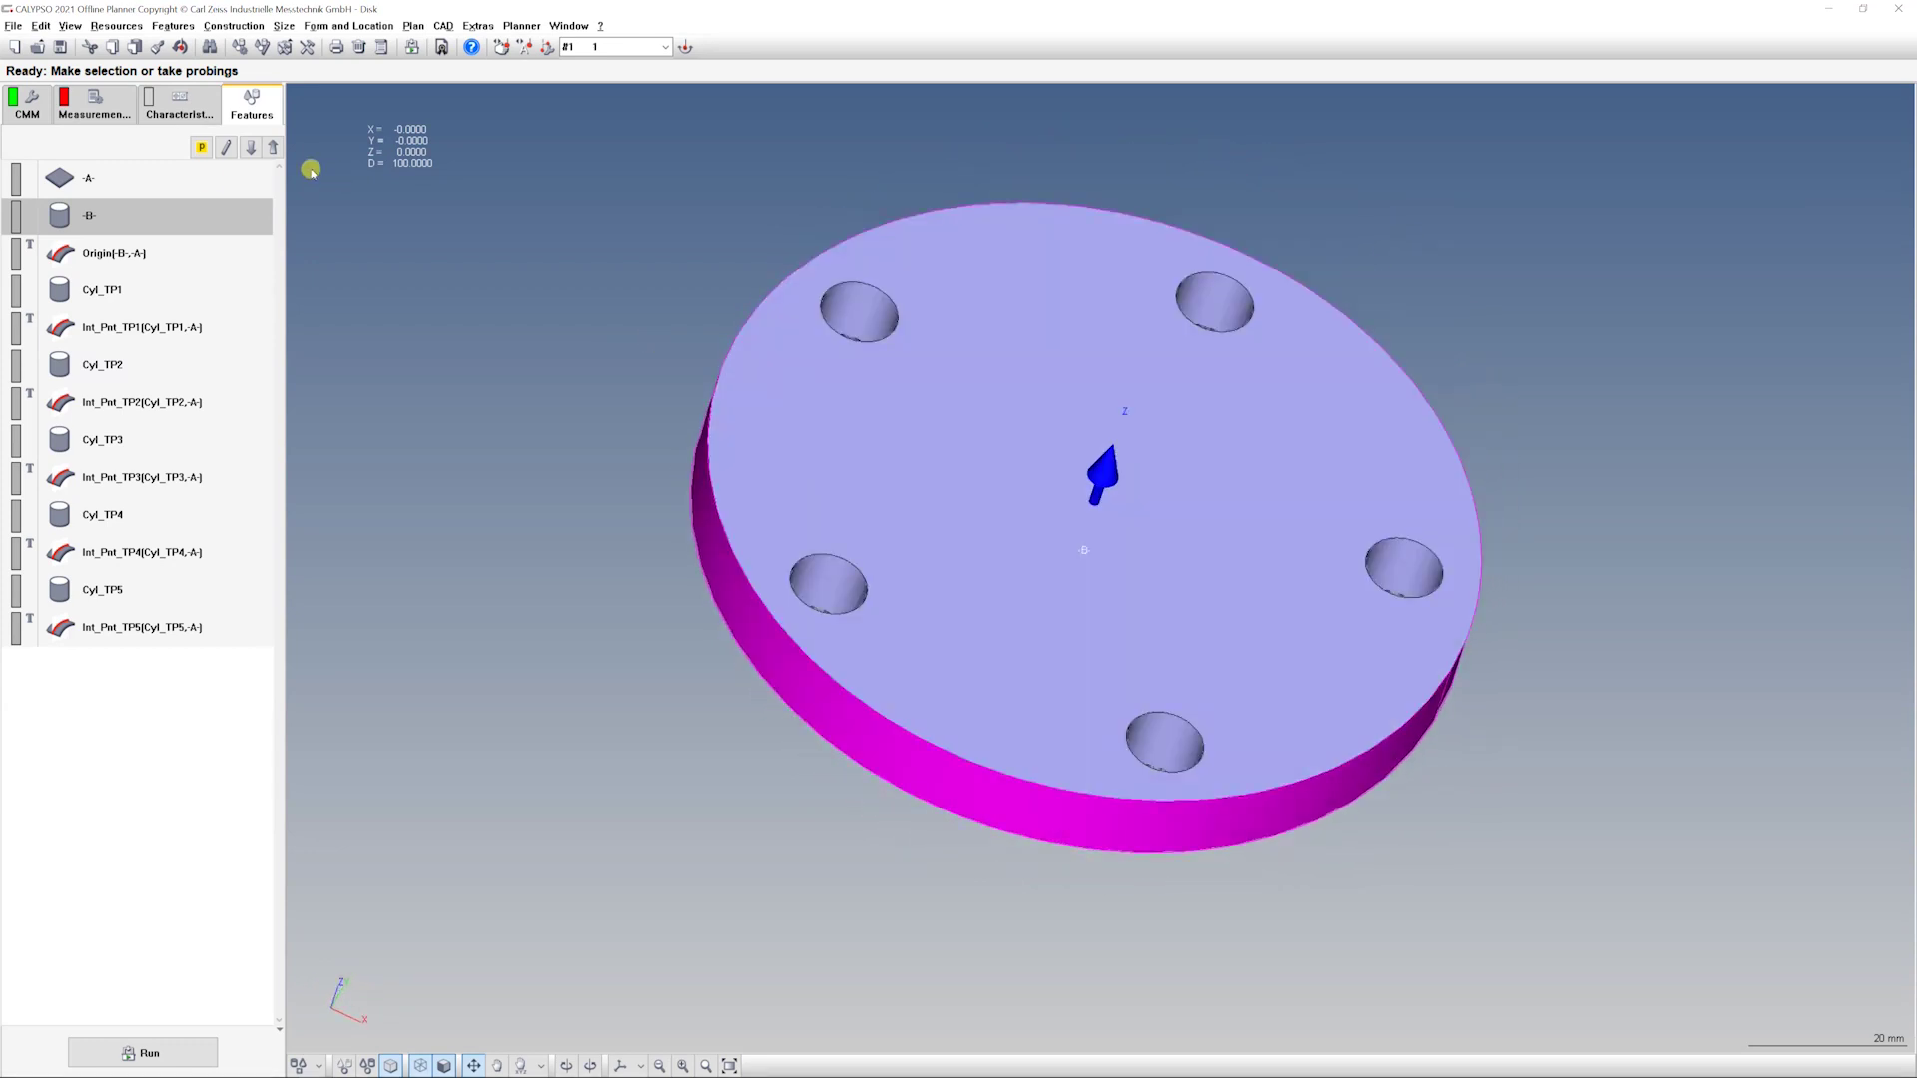
left_click_drag(504, 287, 409, 296)
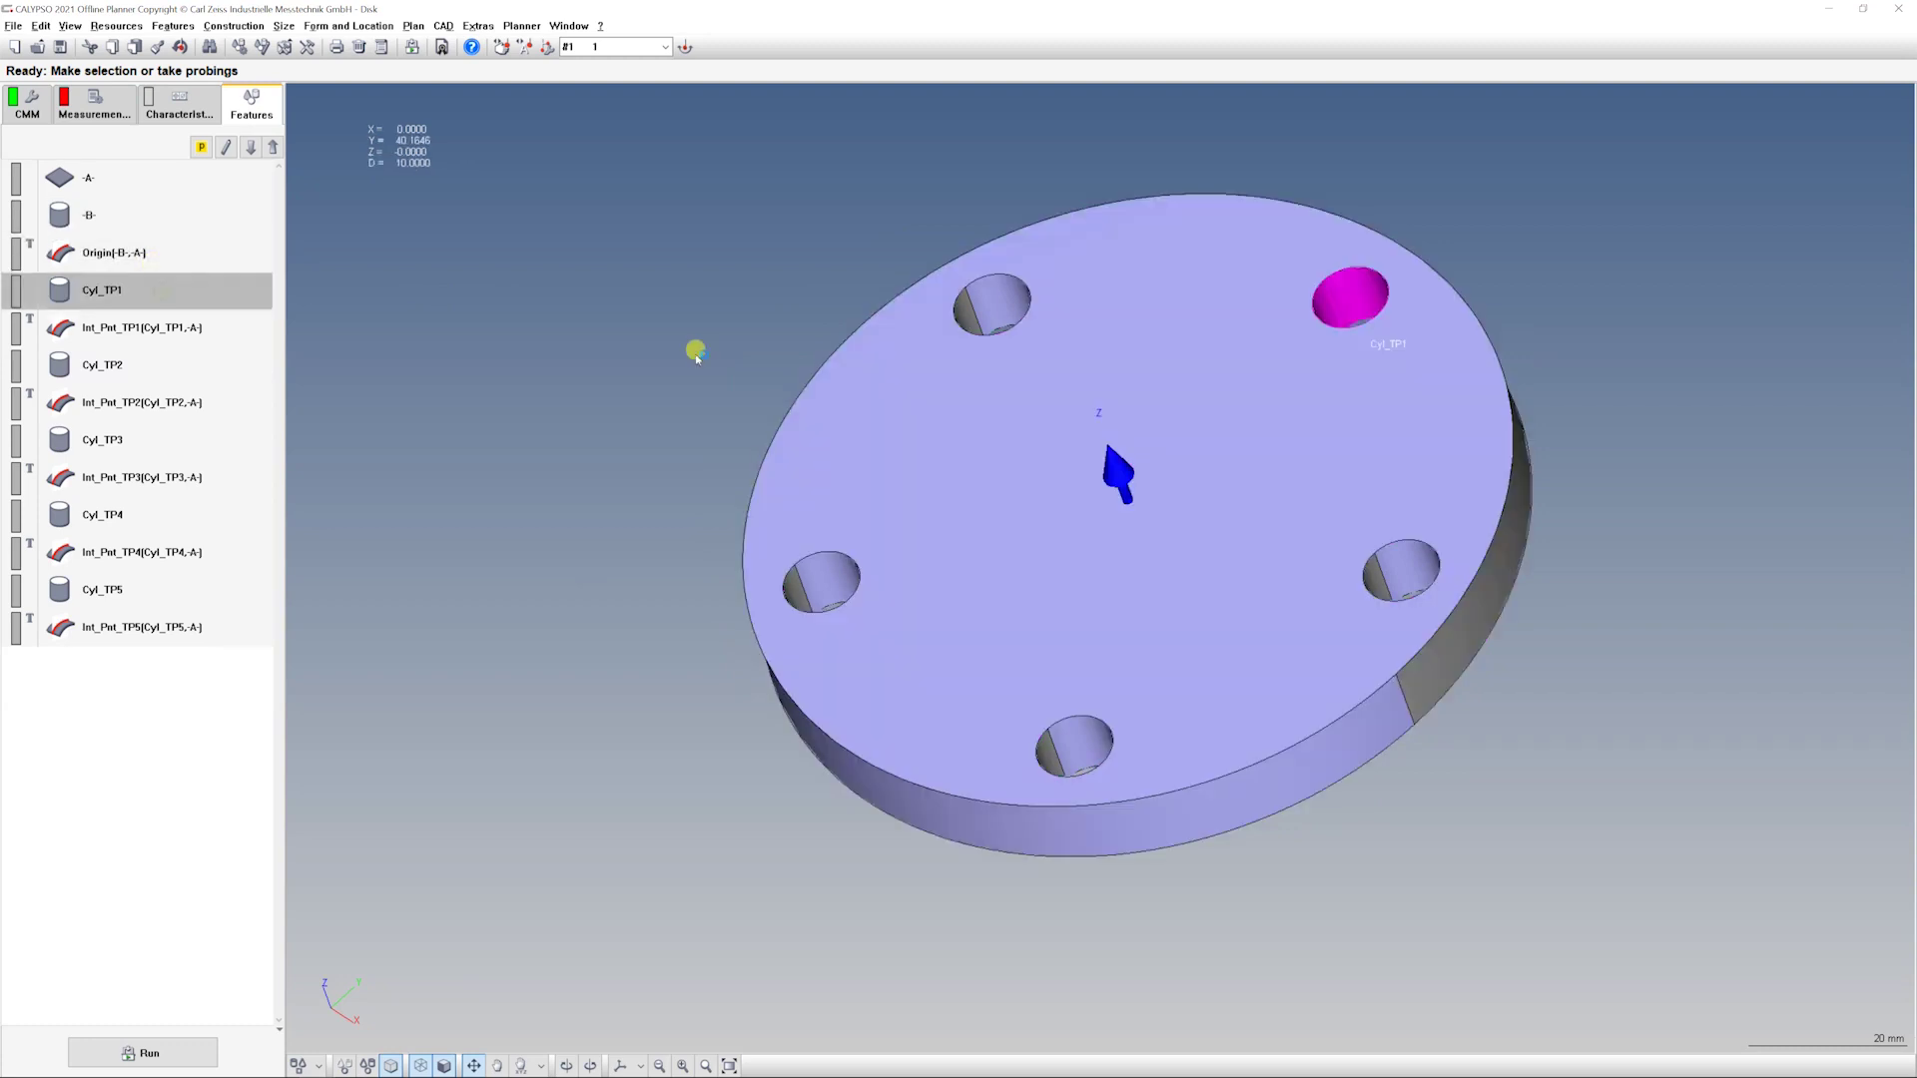
left_click_drag(742, 340, 849, 360)
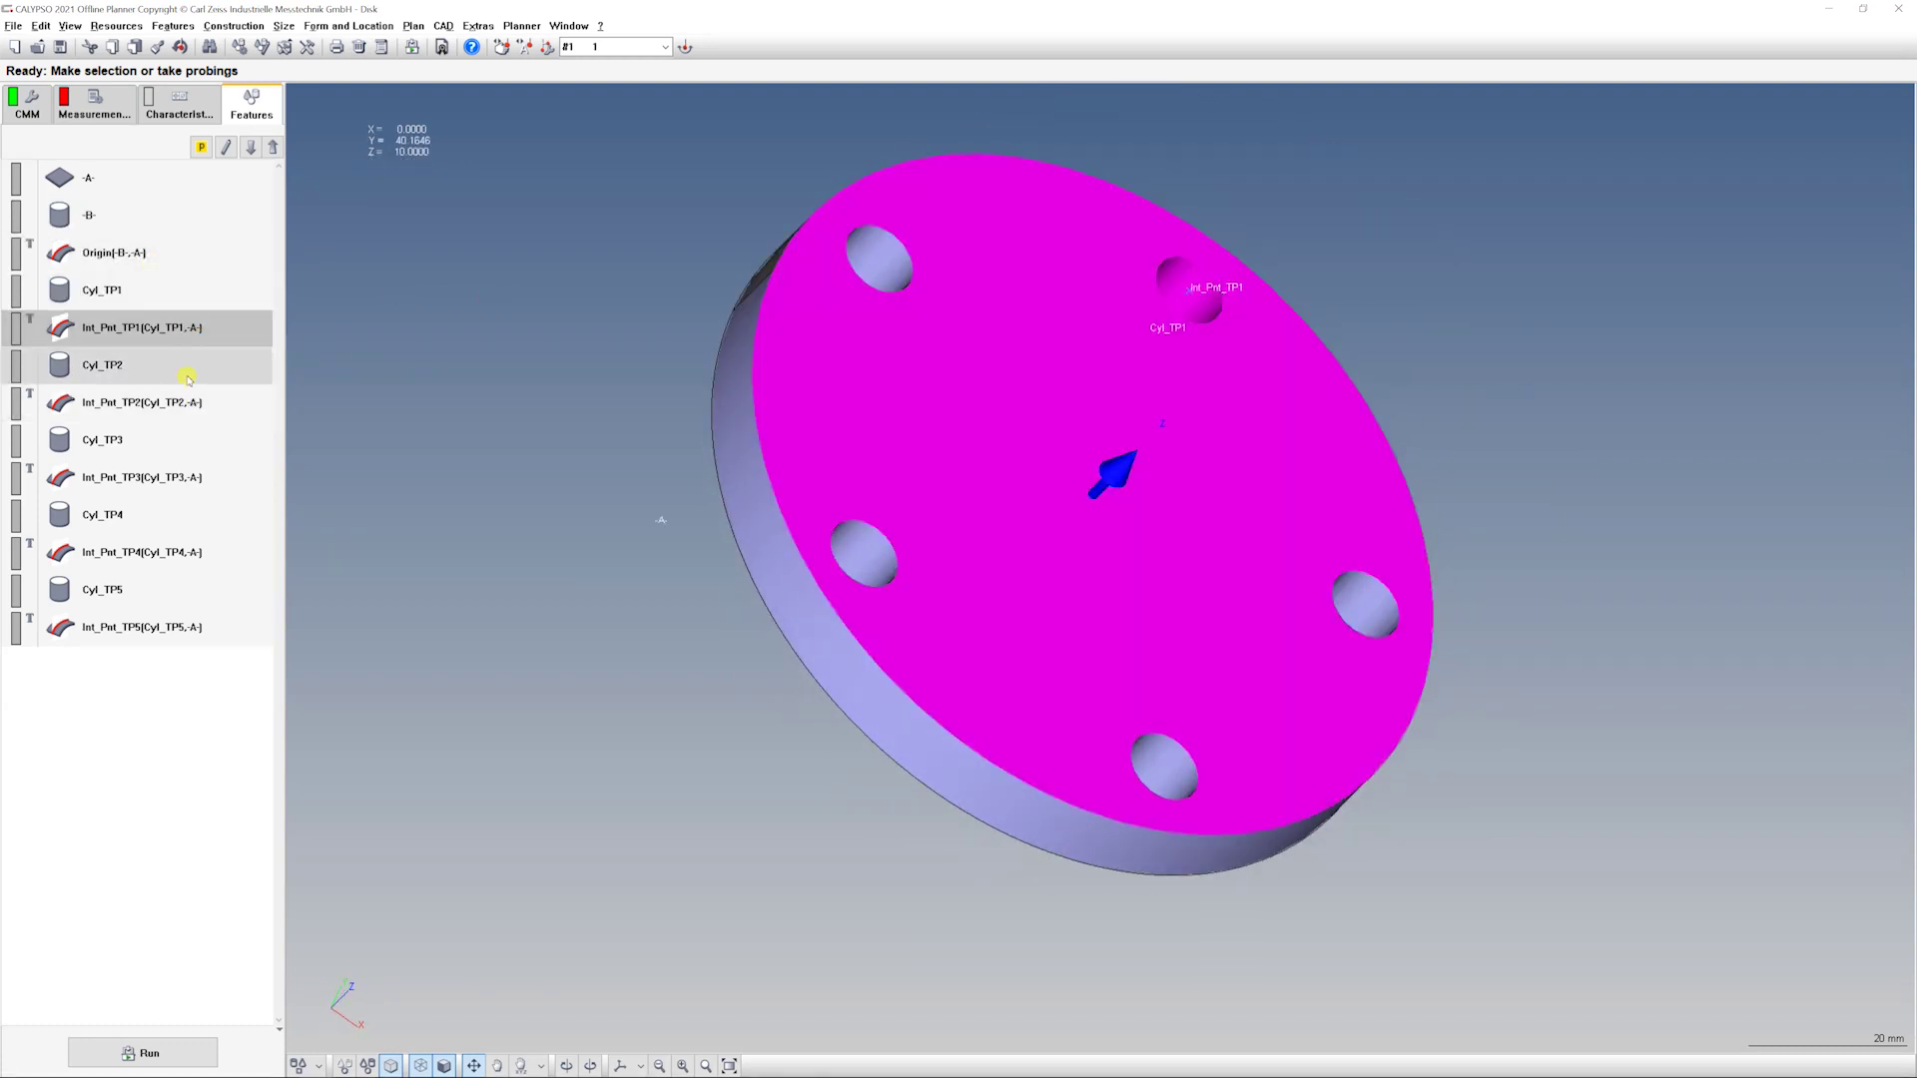
mouse_move(509, 286)
left_mouse_down()
mouse_move(686, 316)
mouse_move(309, 201)
mouse_move(547, 206)
mouse_move(484, 290)
left_mouse_up()
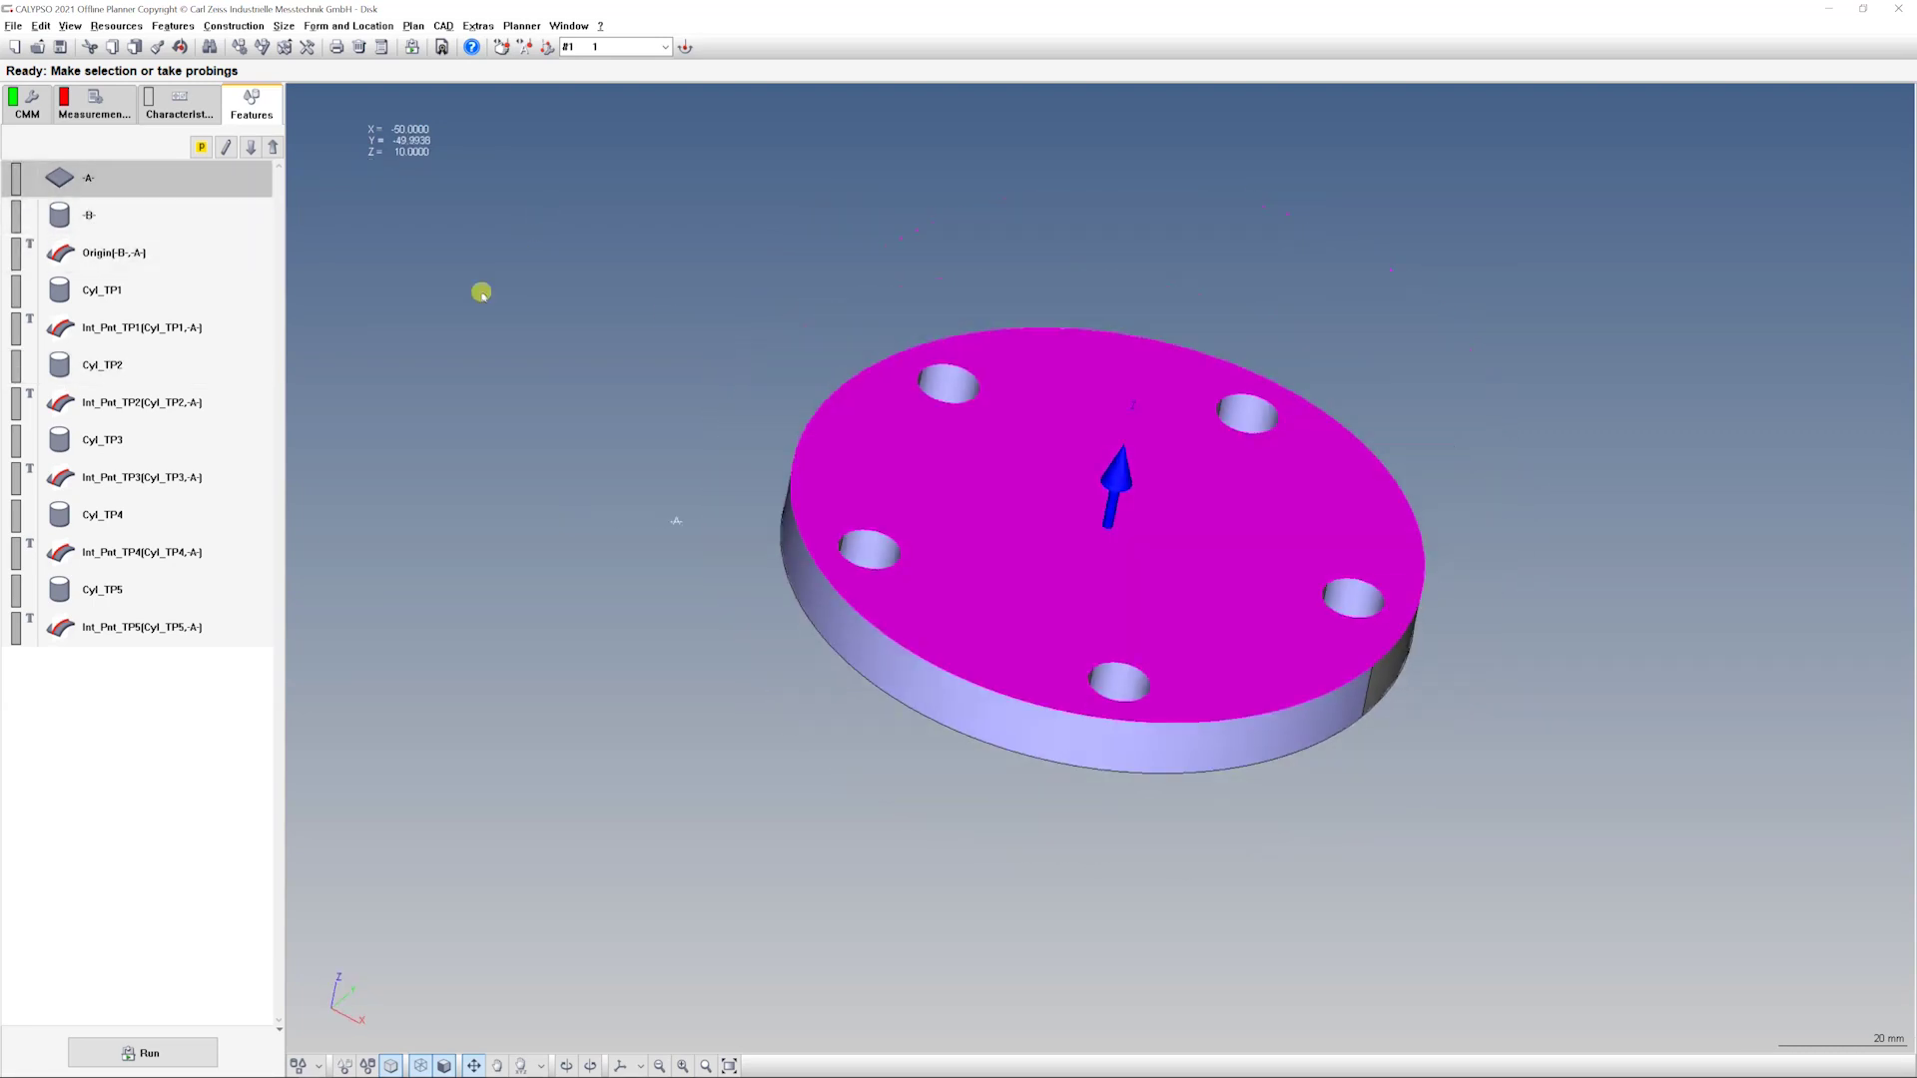
left_click(210, 212)
left_click_drag(612, 287, 650, 308)
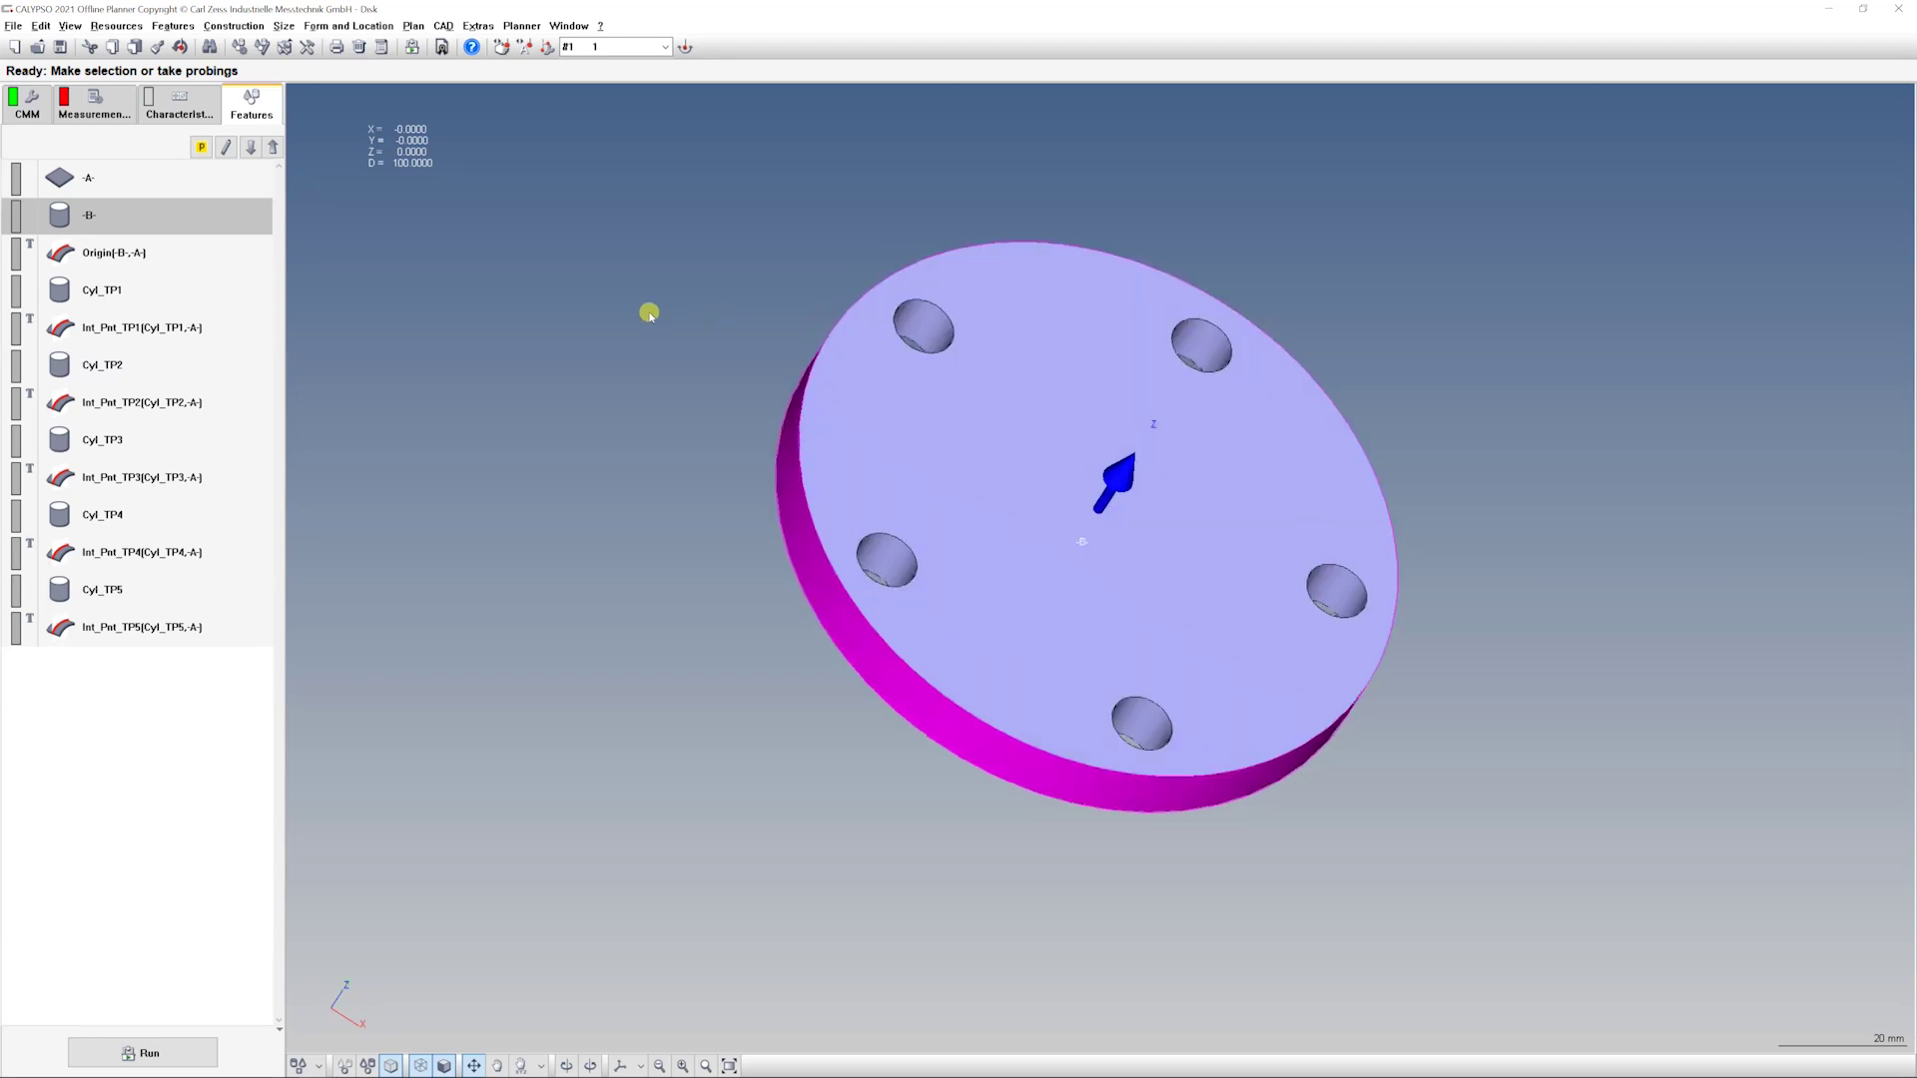
left_click(192, 249)
double_click(154, 251)
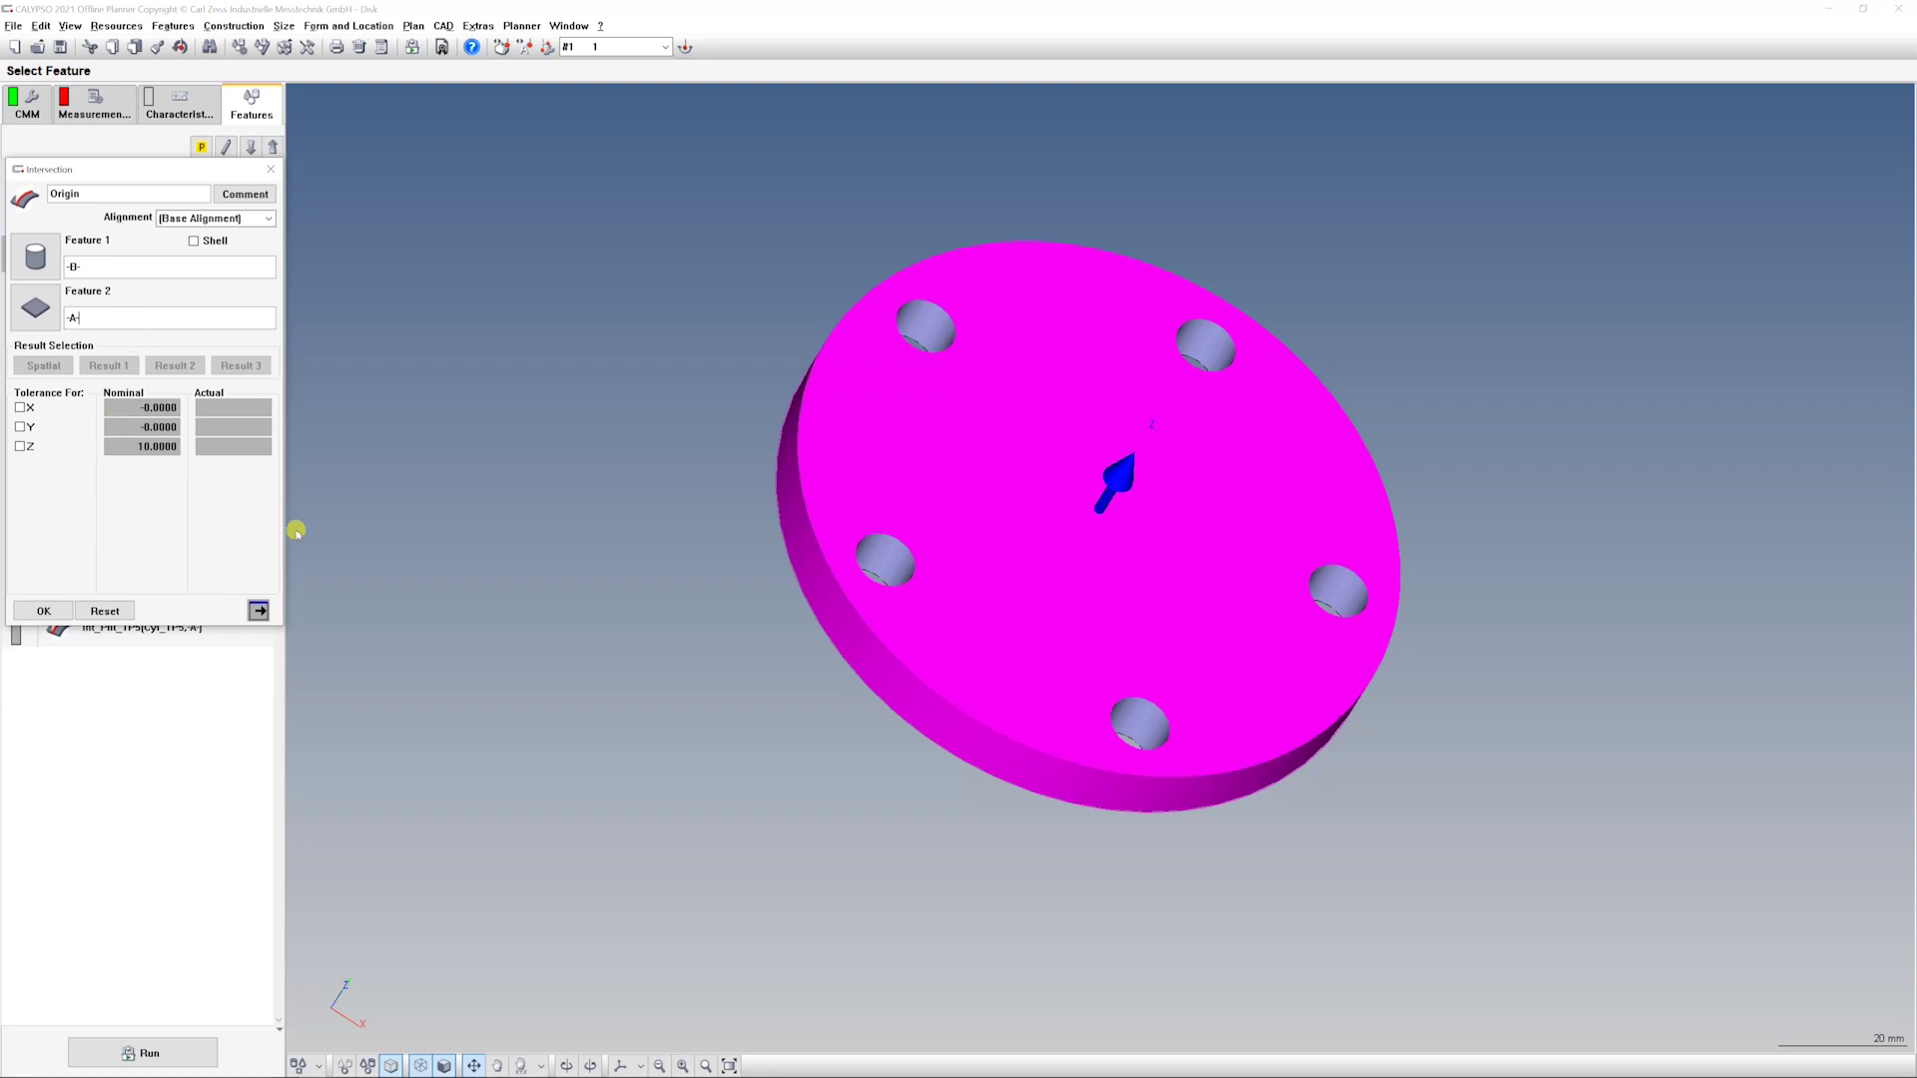
left_click_drag(1027, 573, 675, 936)
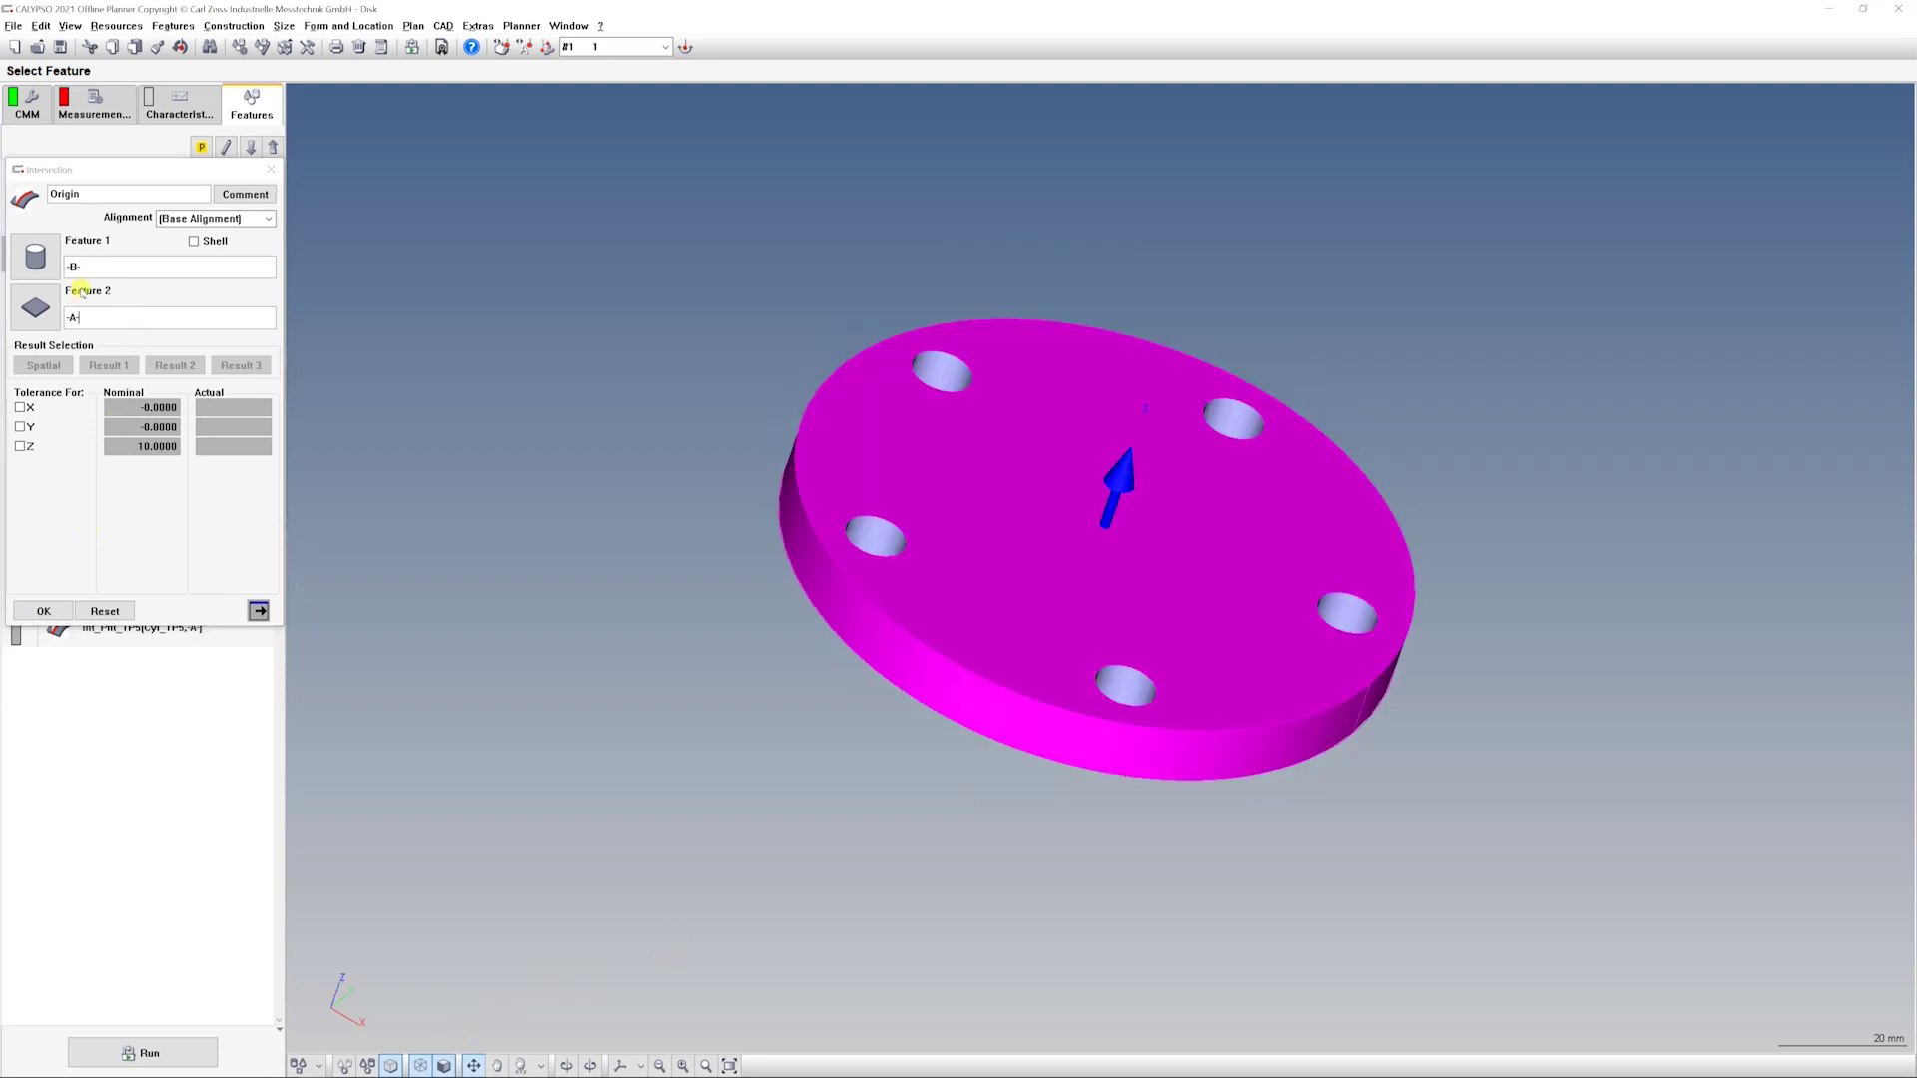
left_click(44, 611)
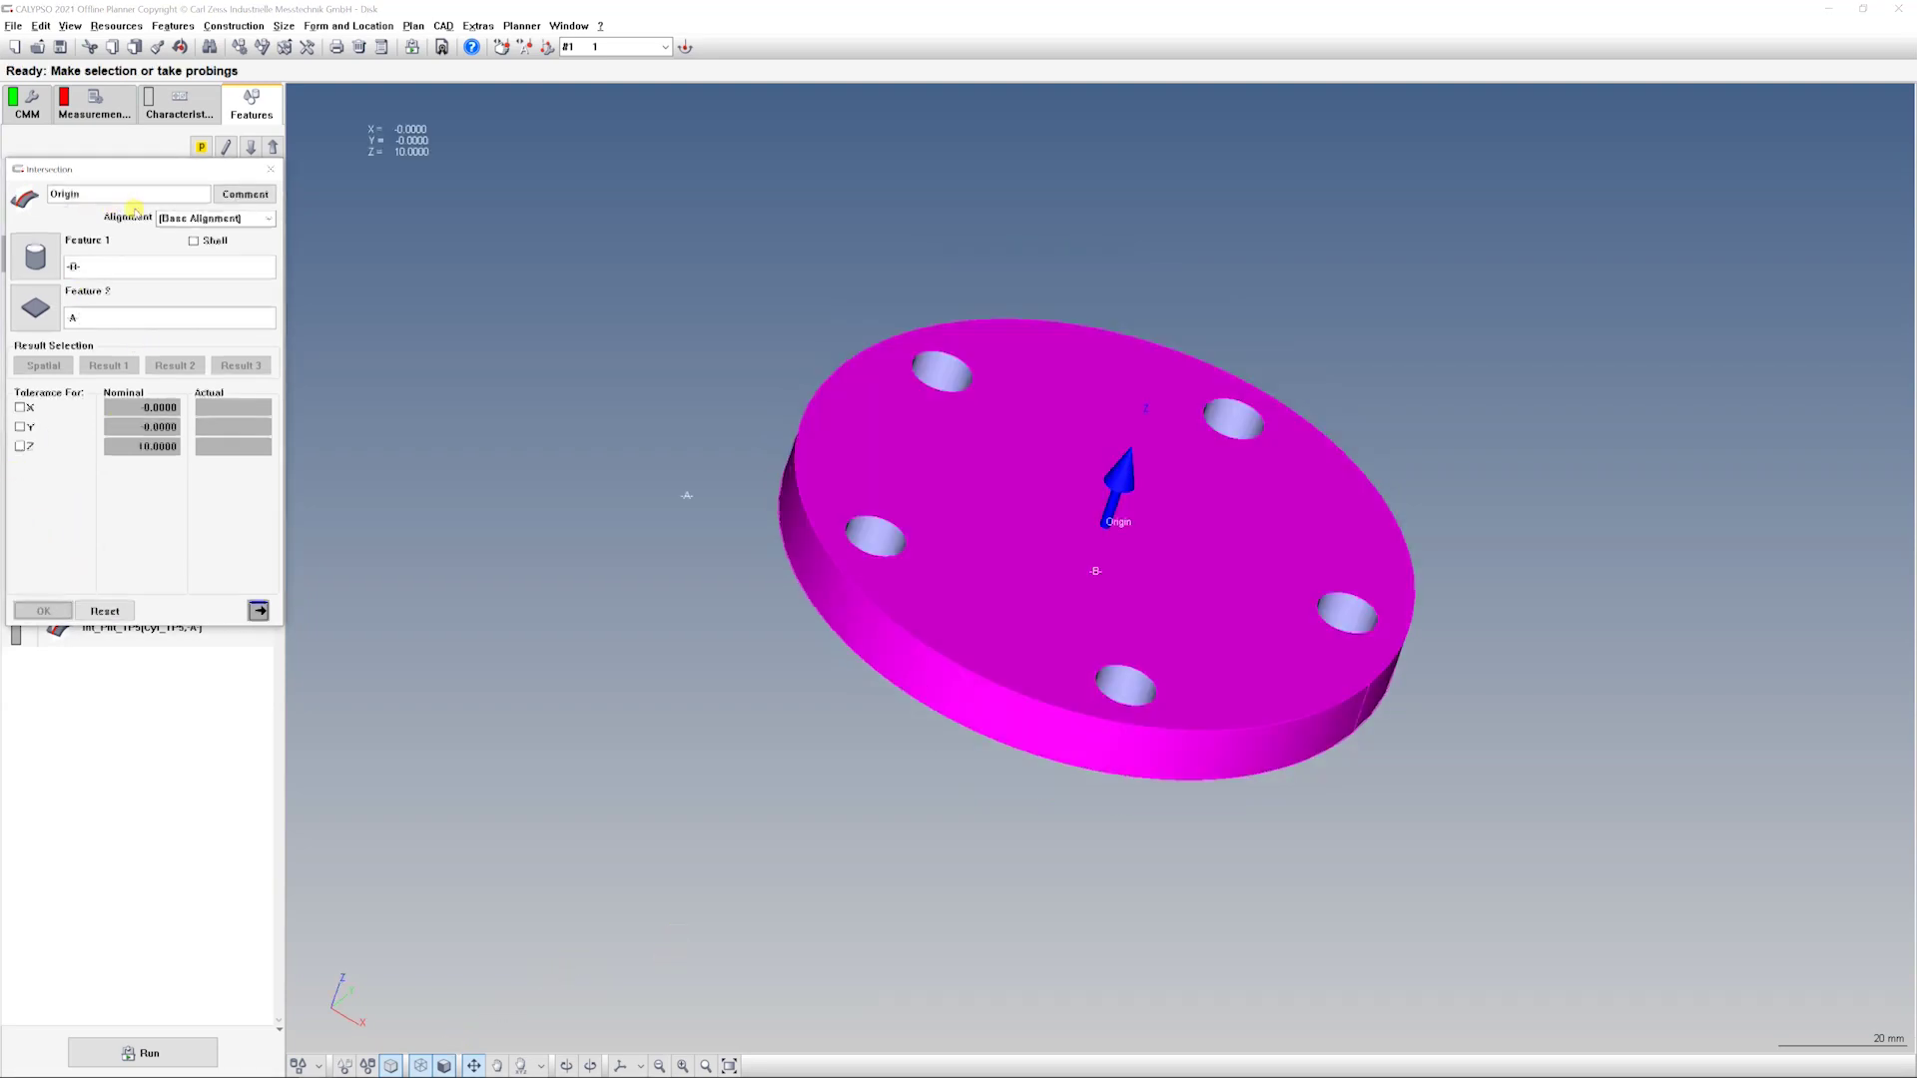
left_click(93, 100)
- Create a new base alignment with spatial rotation taken from plane -A-
left_click(66, 167)
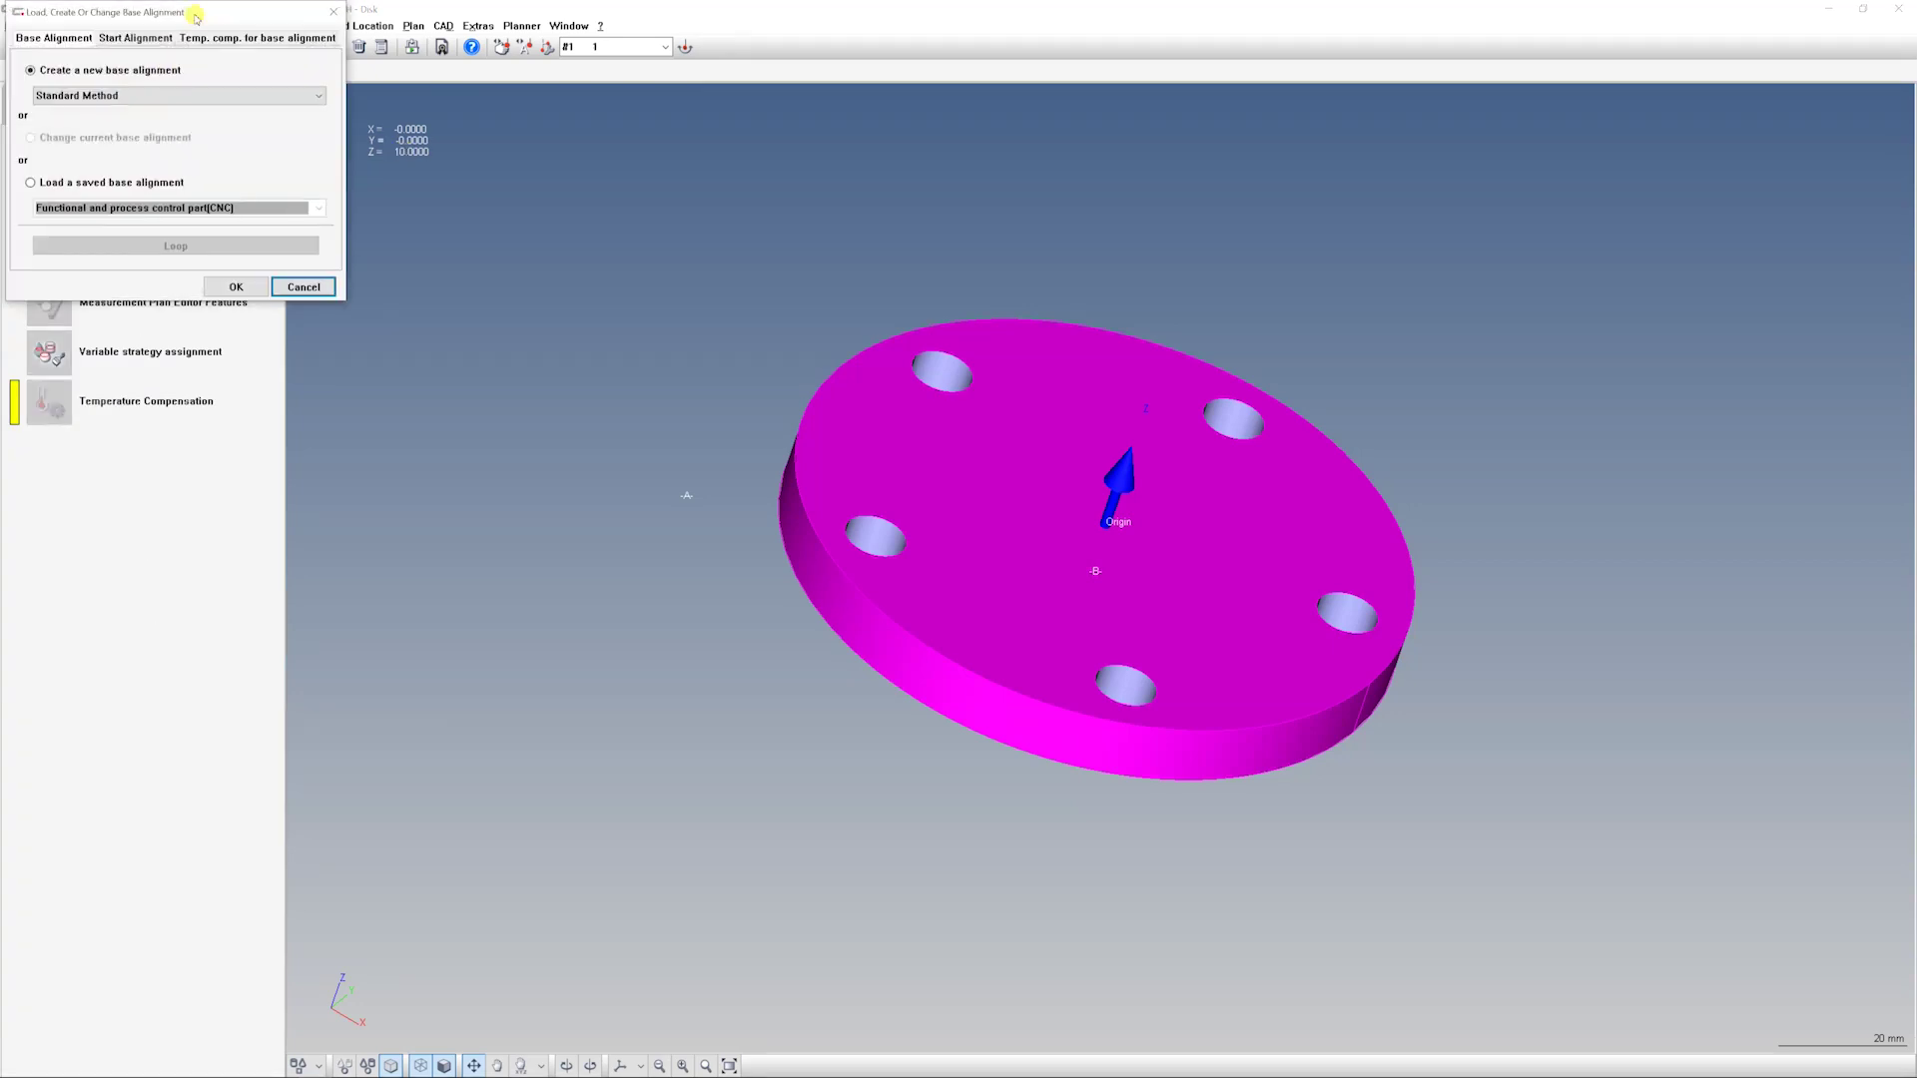
left_click(709, 508)
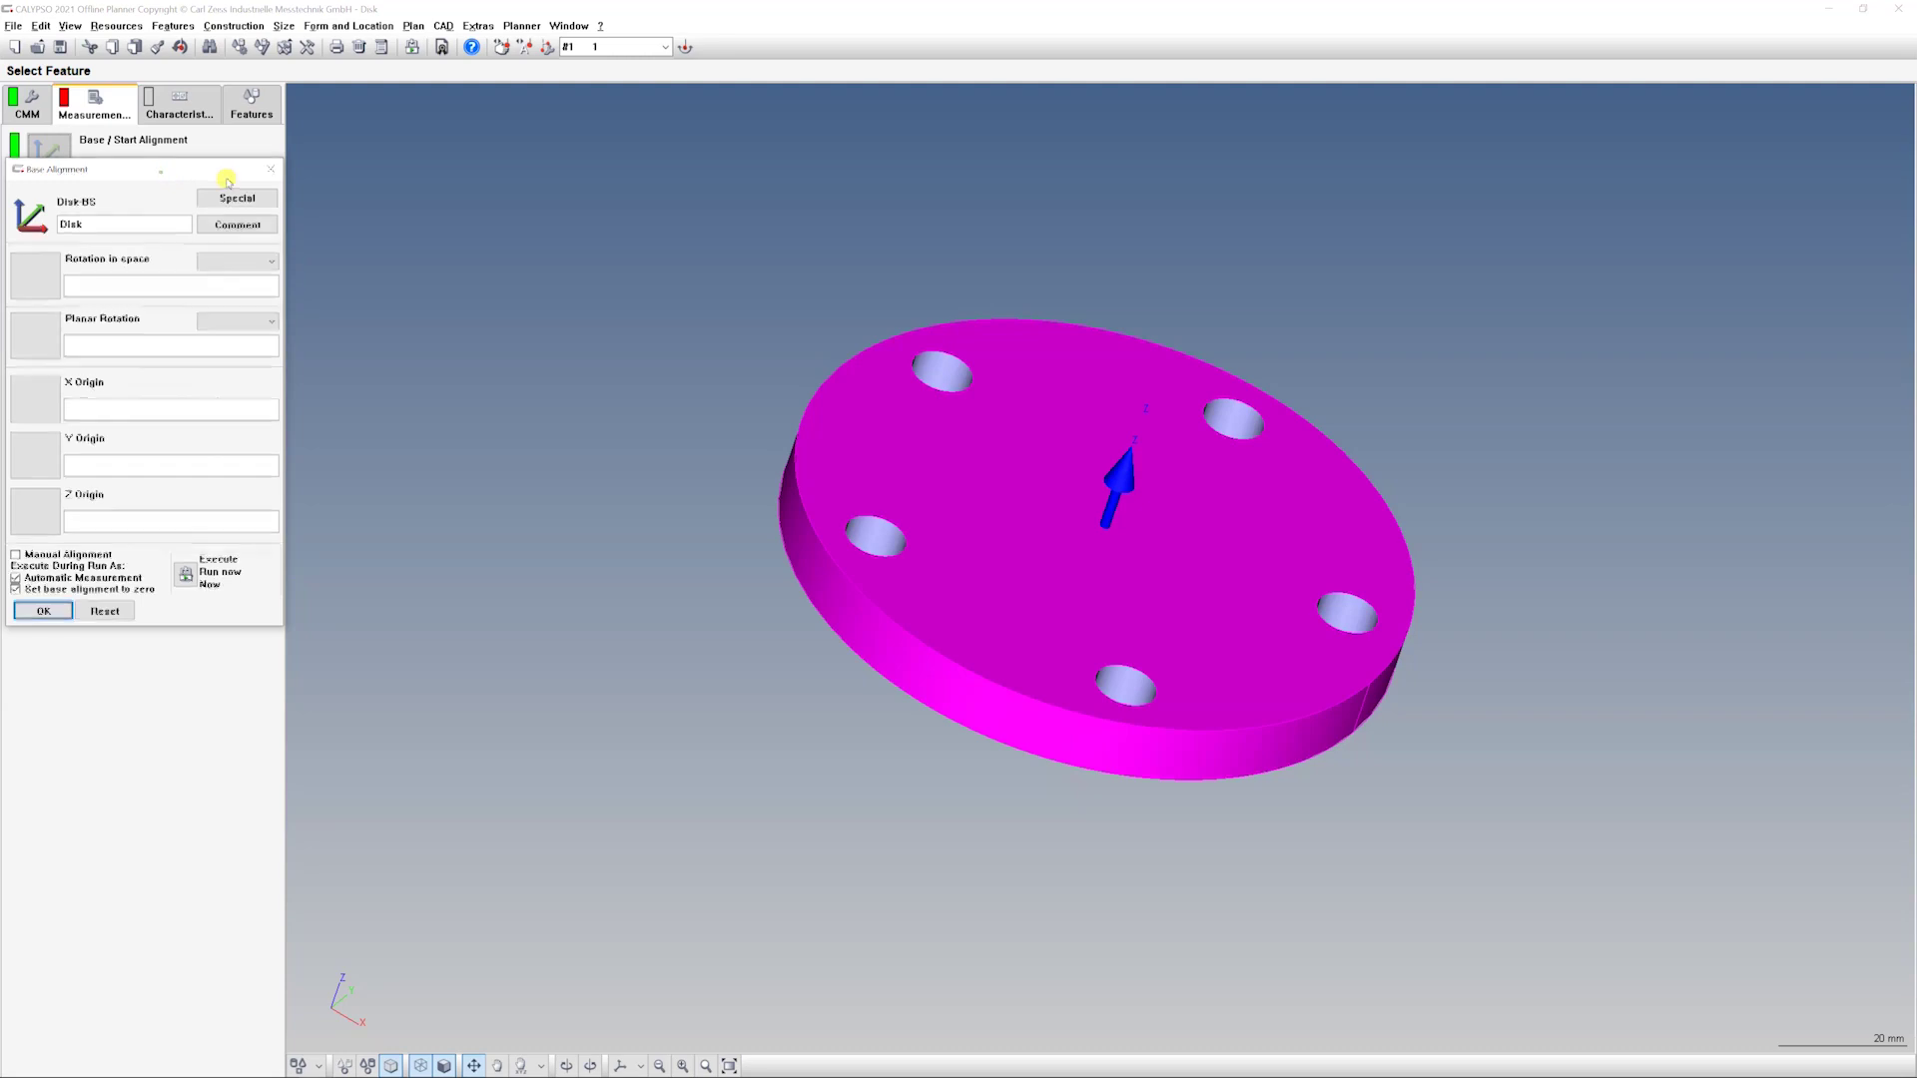
left_click(685, 368)
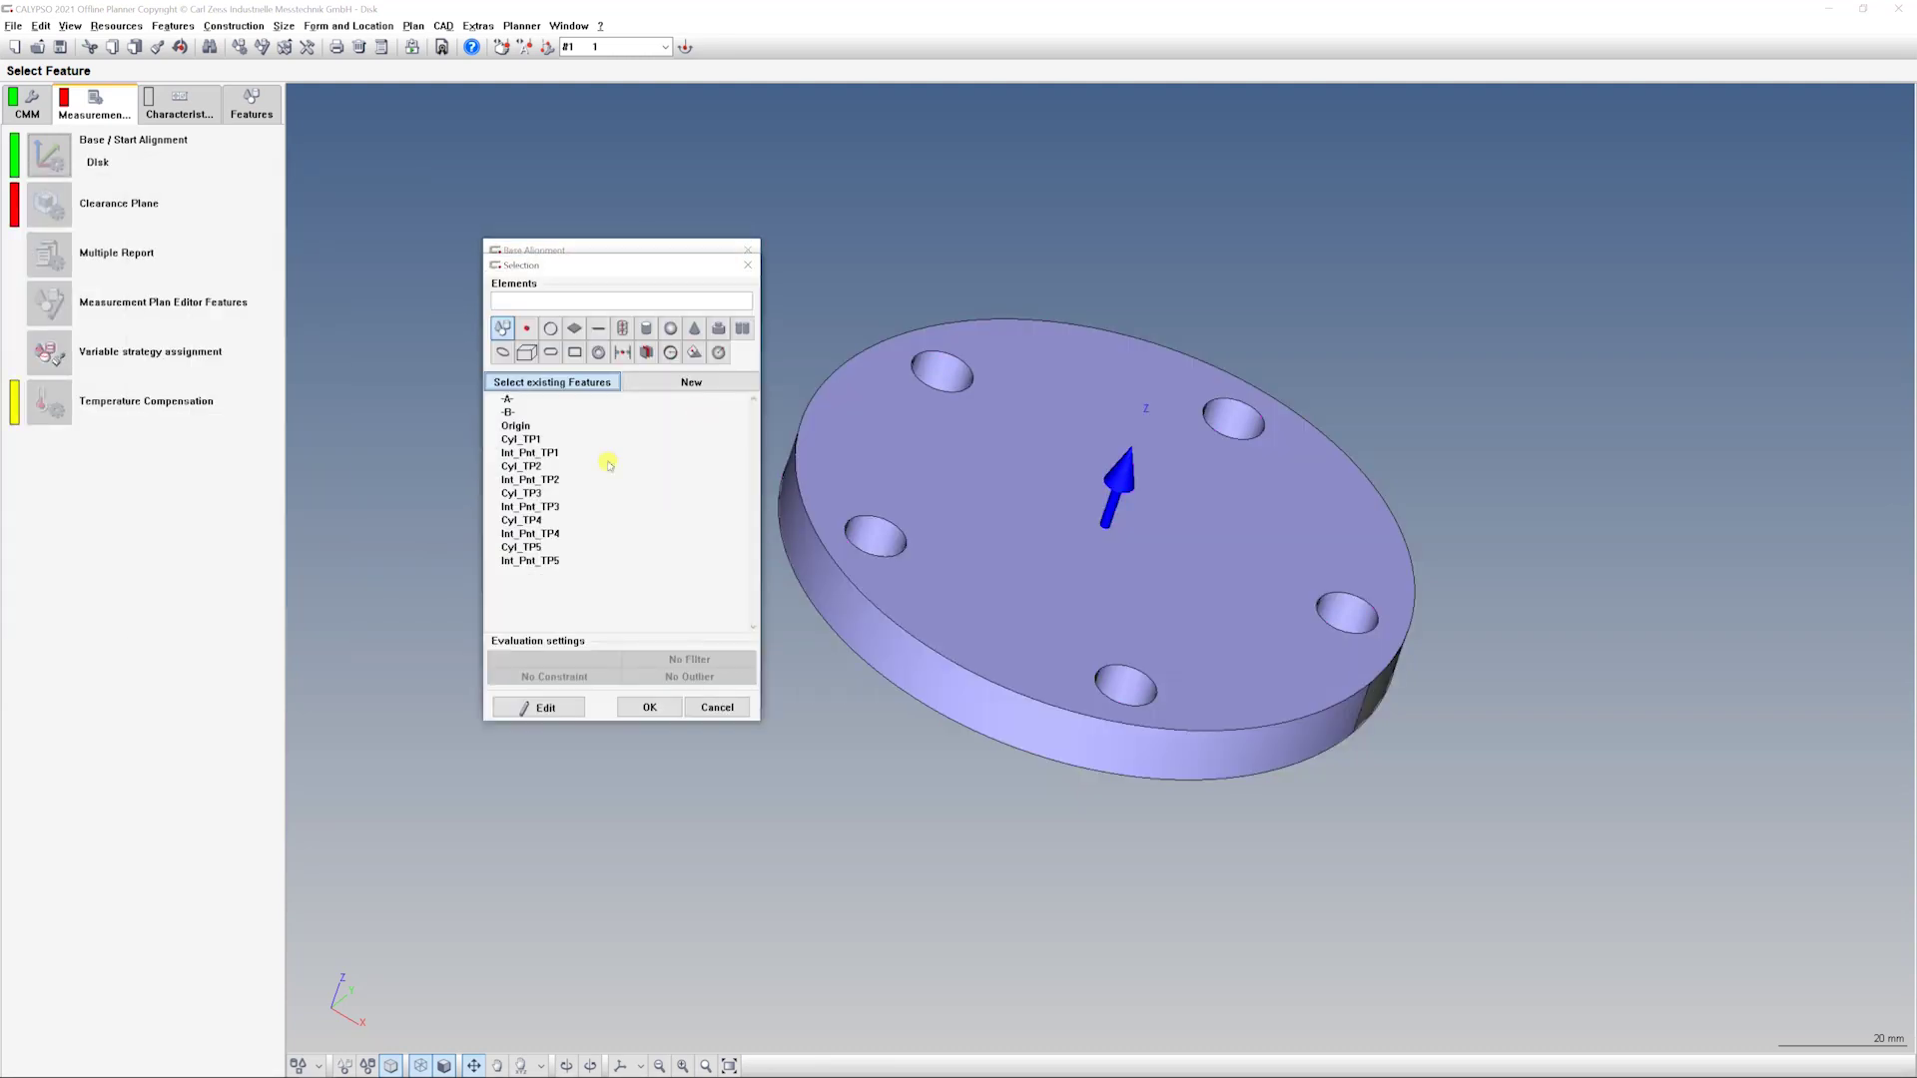
double_click(540, 401)
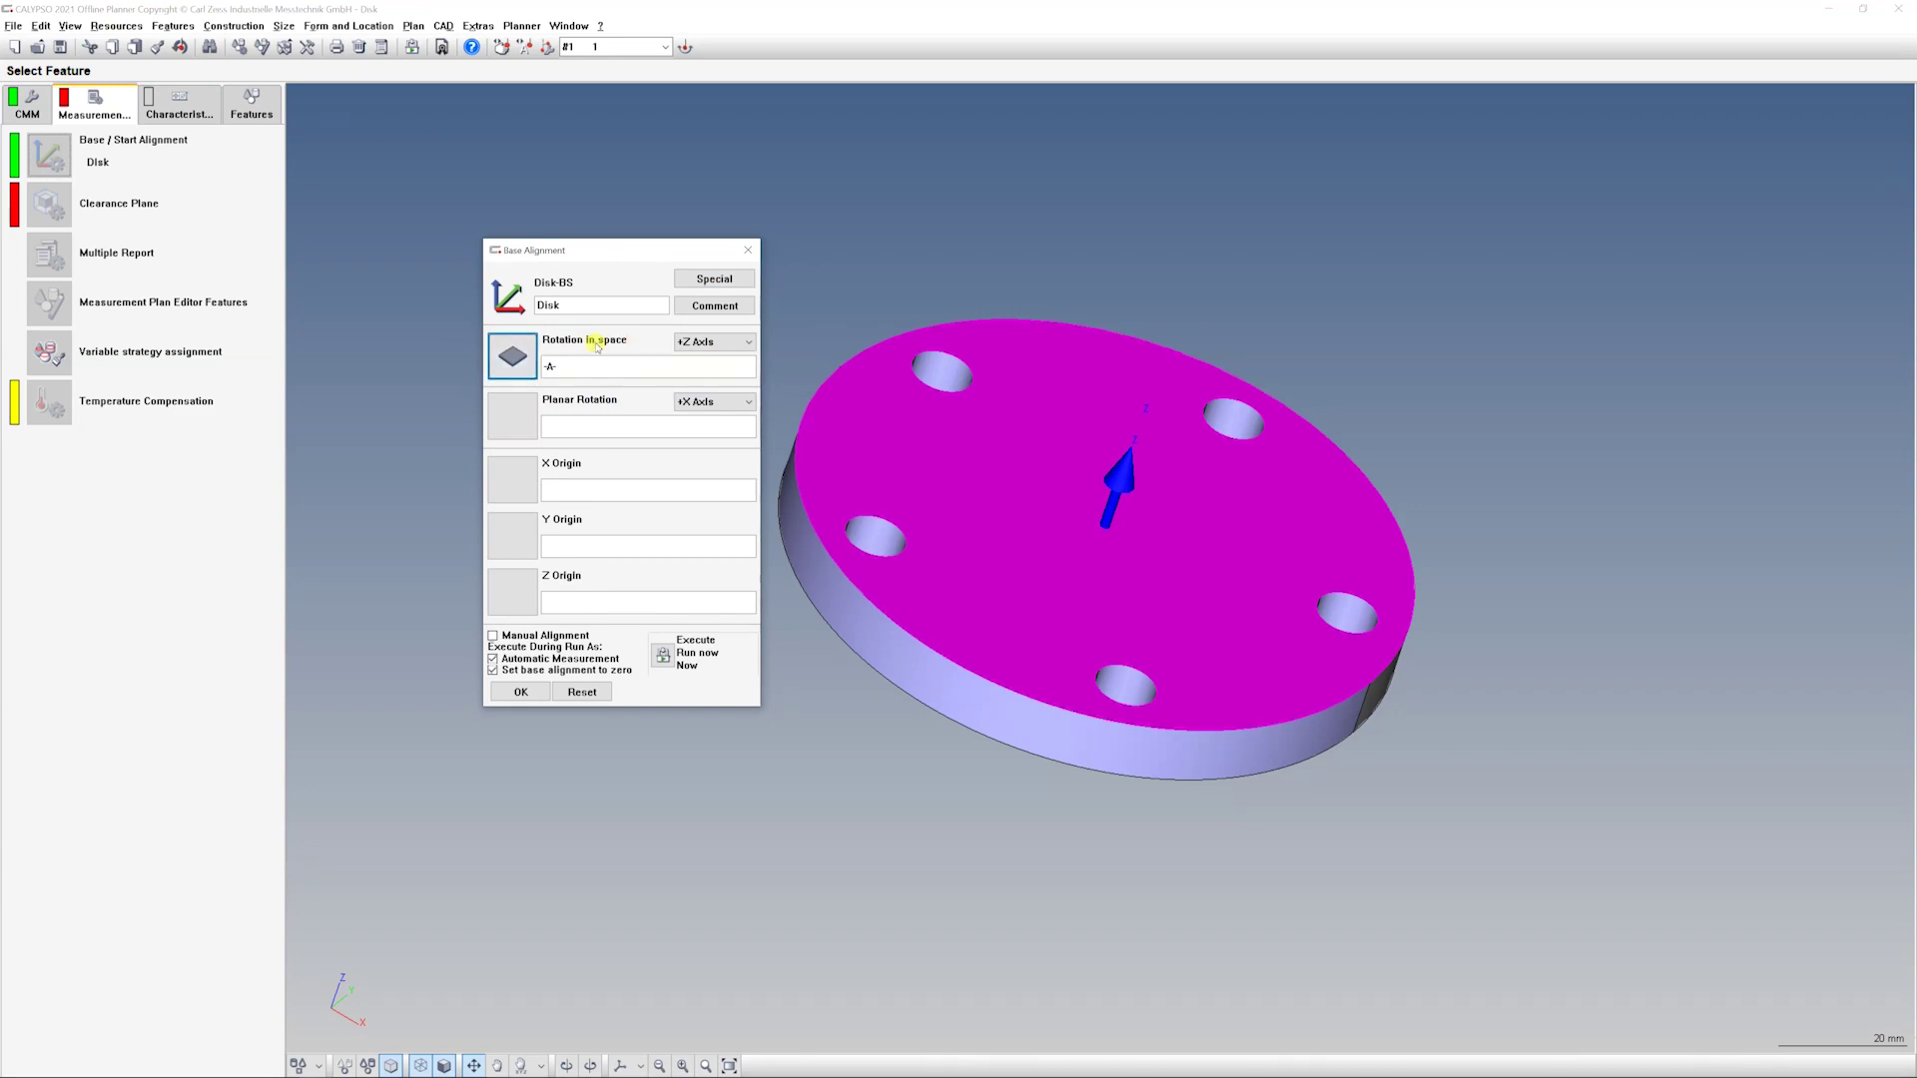
- Set the X and Y origins to the Origin point and the Z origin to -A-, then confirm
left_click_drag(659, 255, 615, 223)
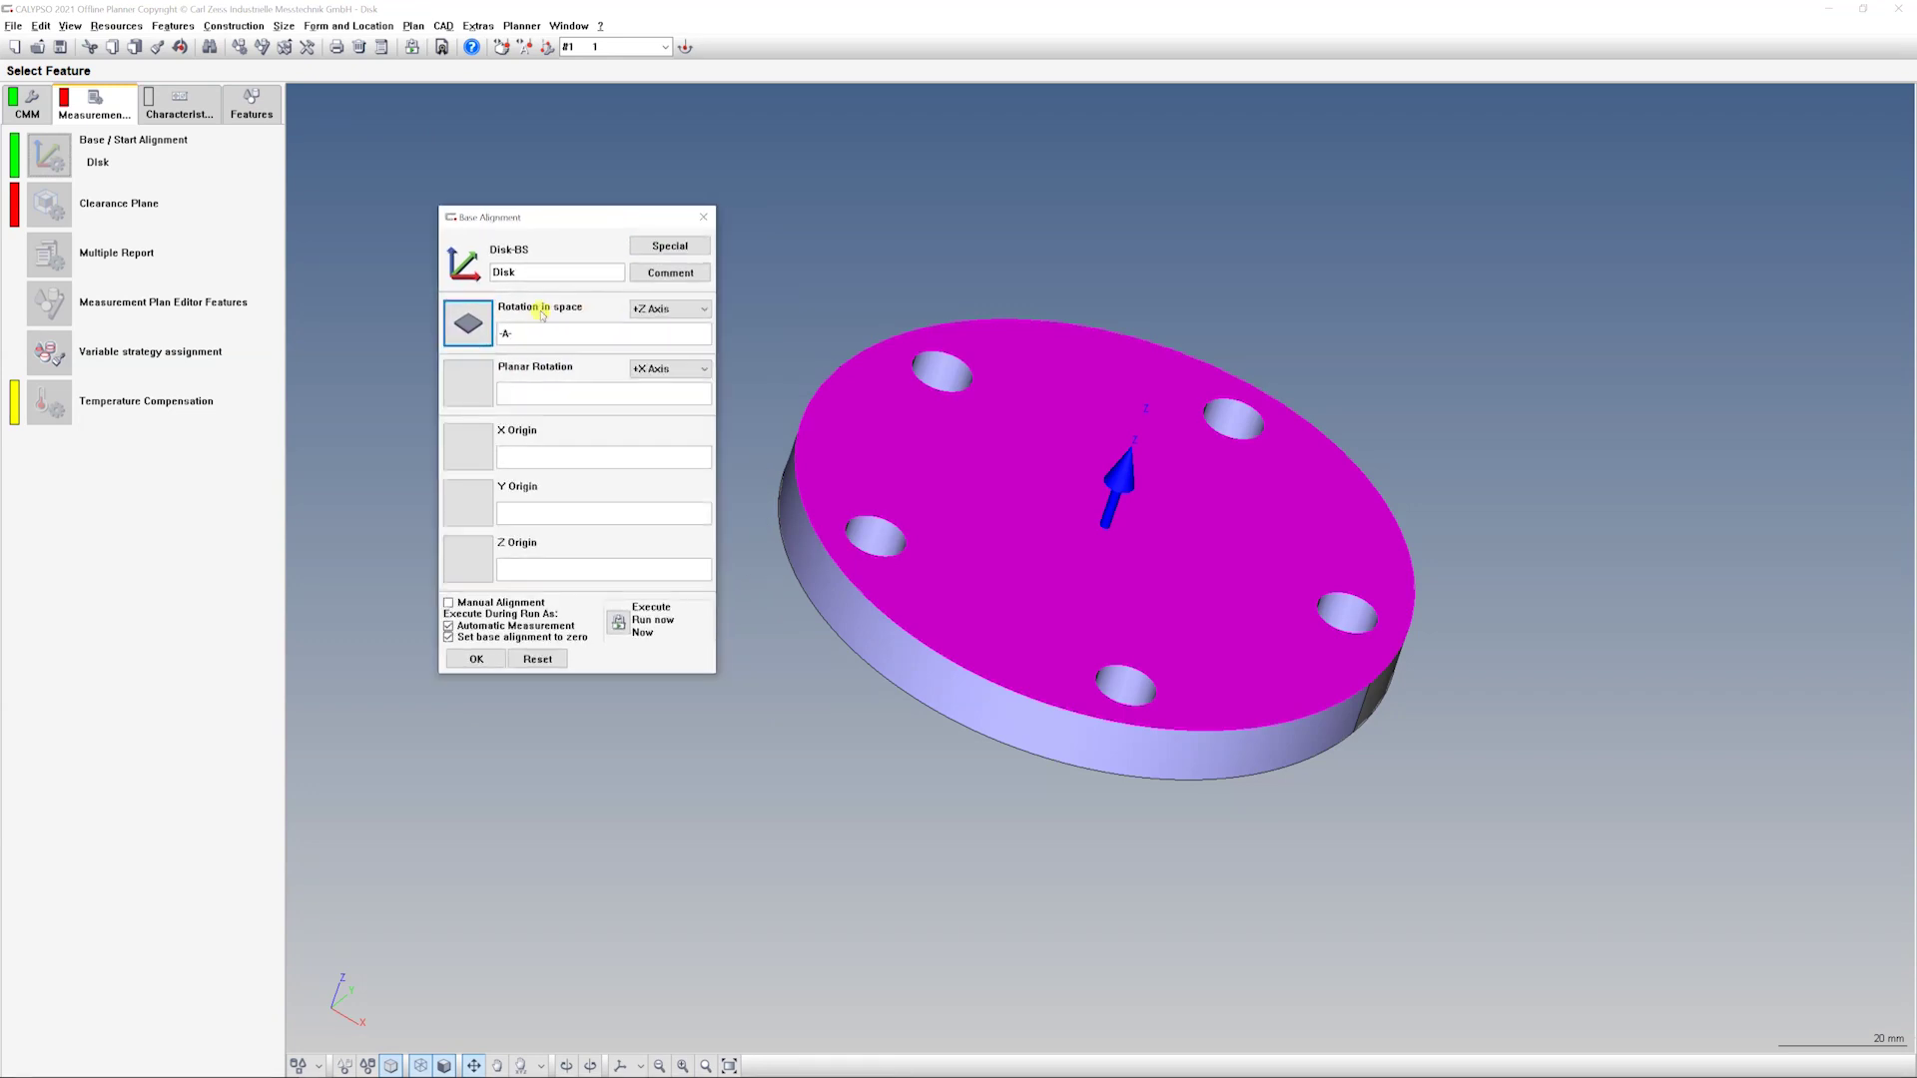
left_click(468, 447)
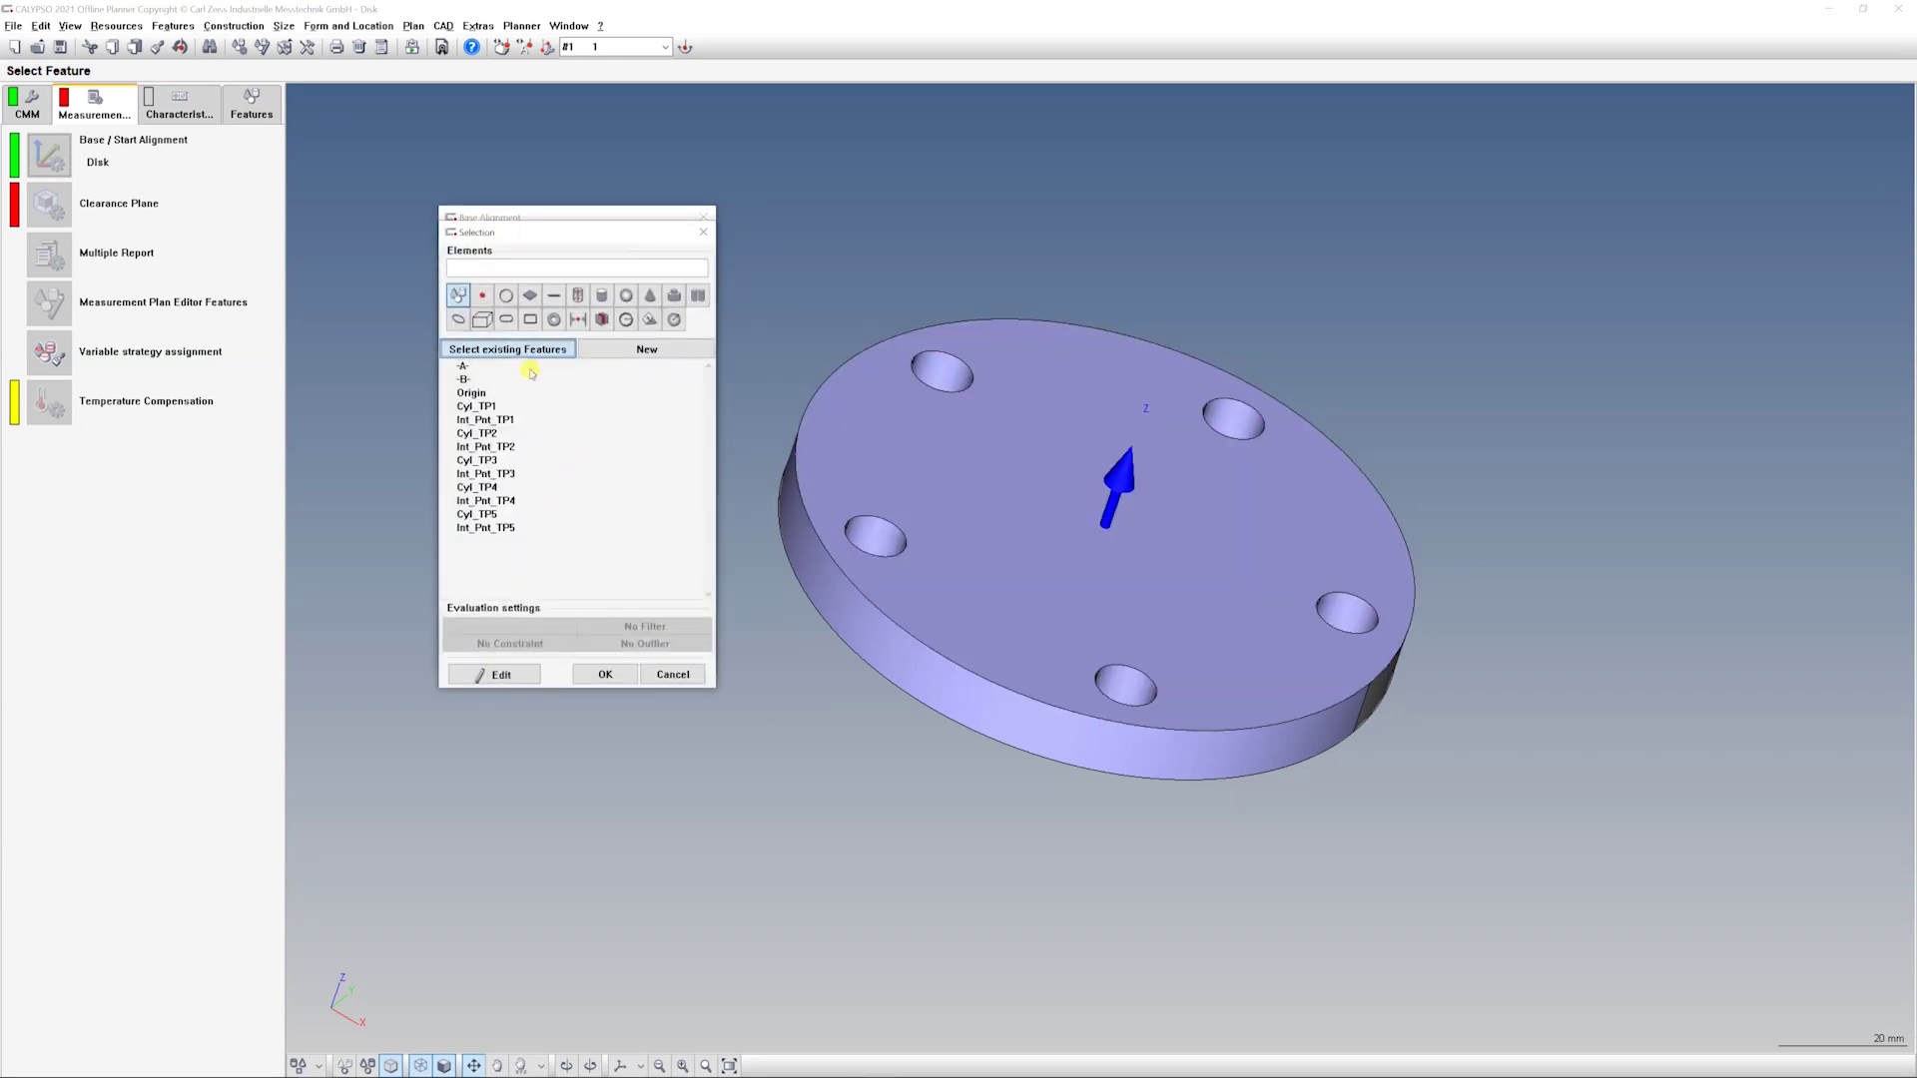
double_click(472, 394)
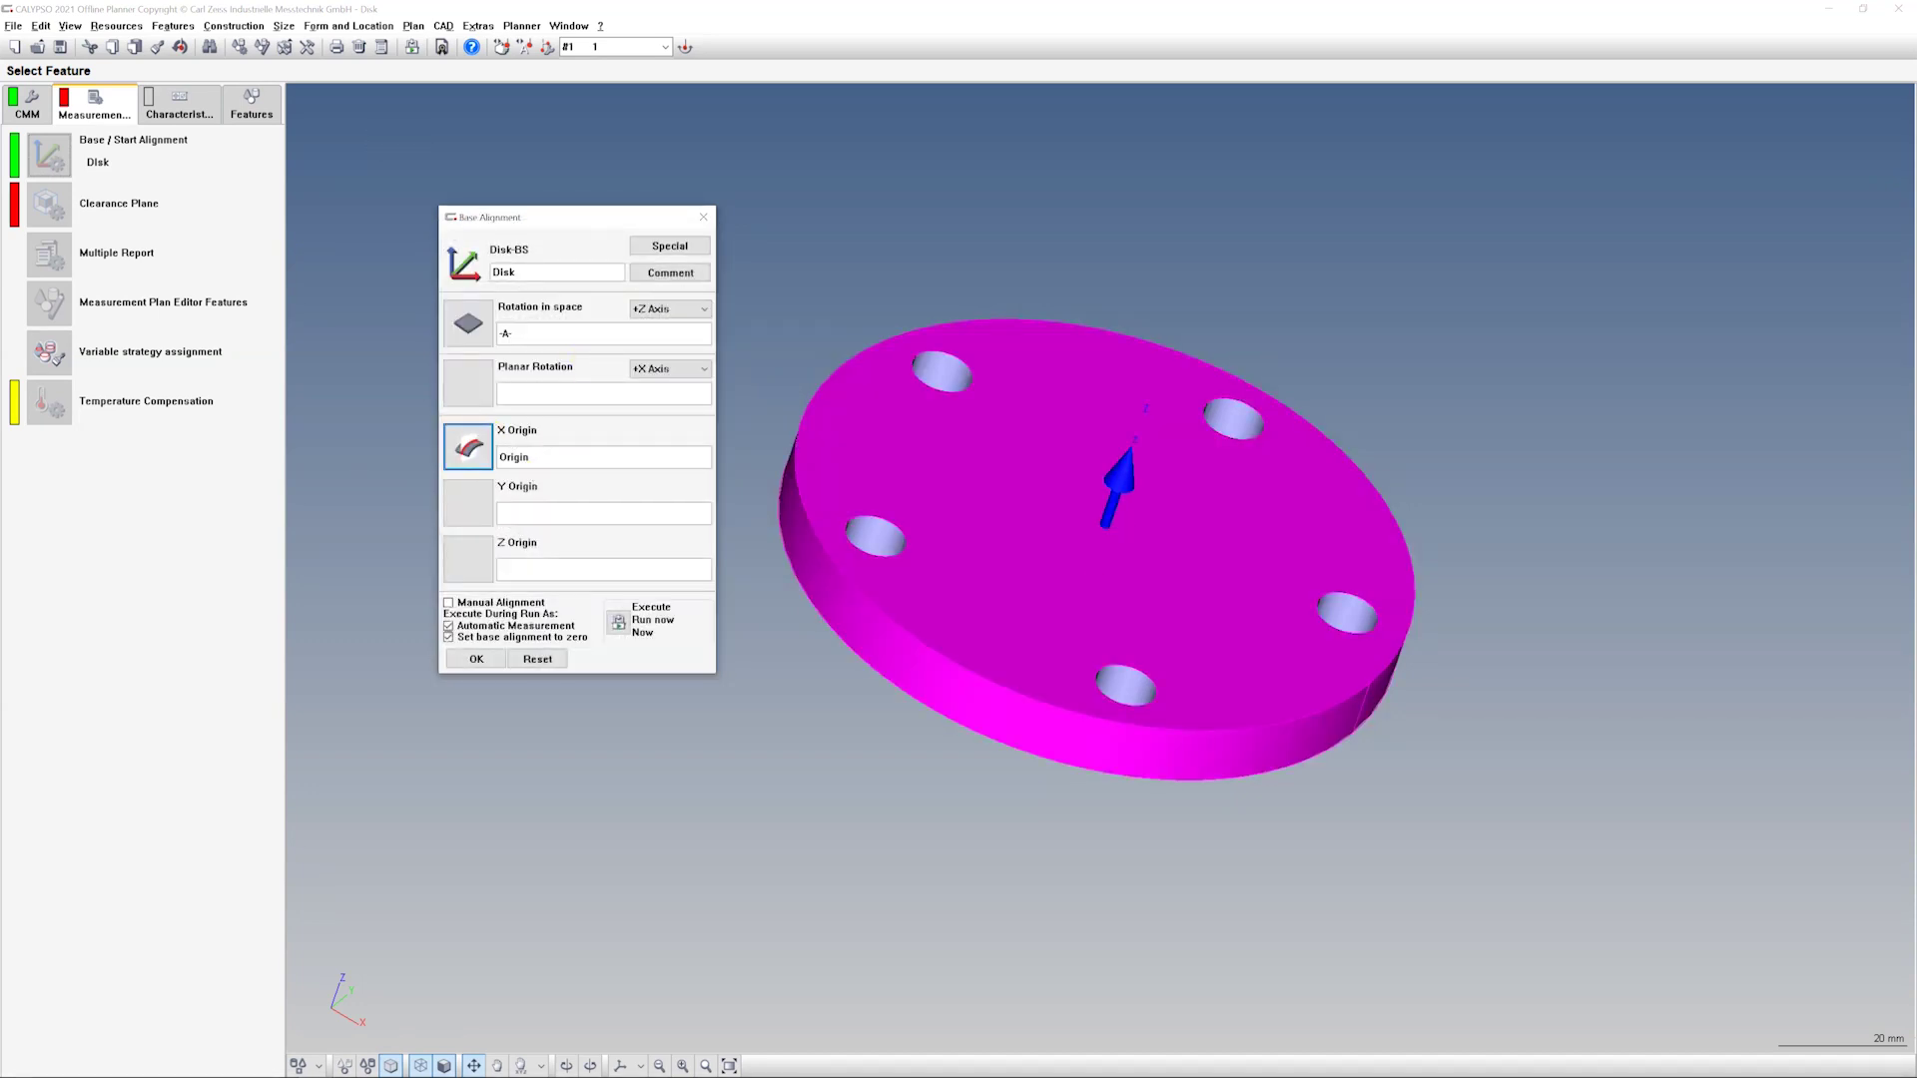
left_click(466, 502)
double_click(471, 394)
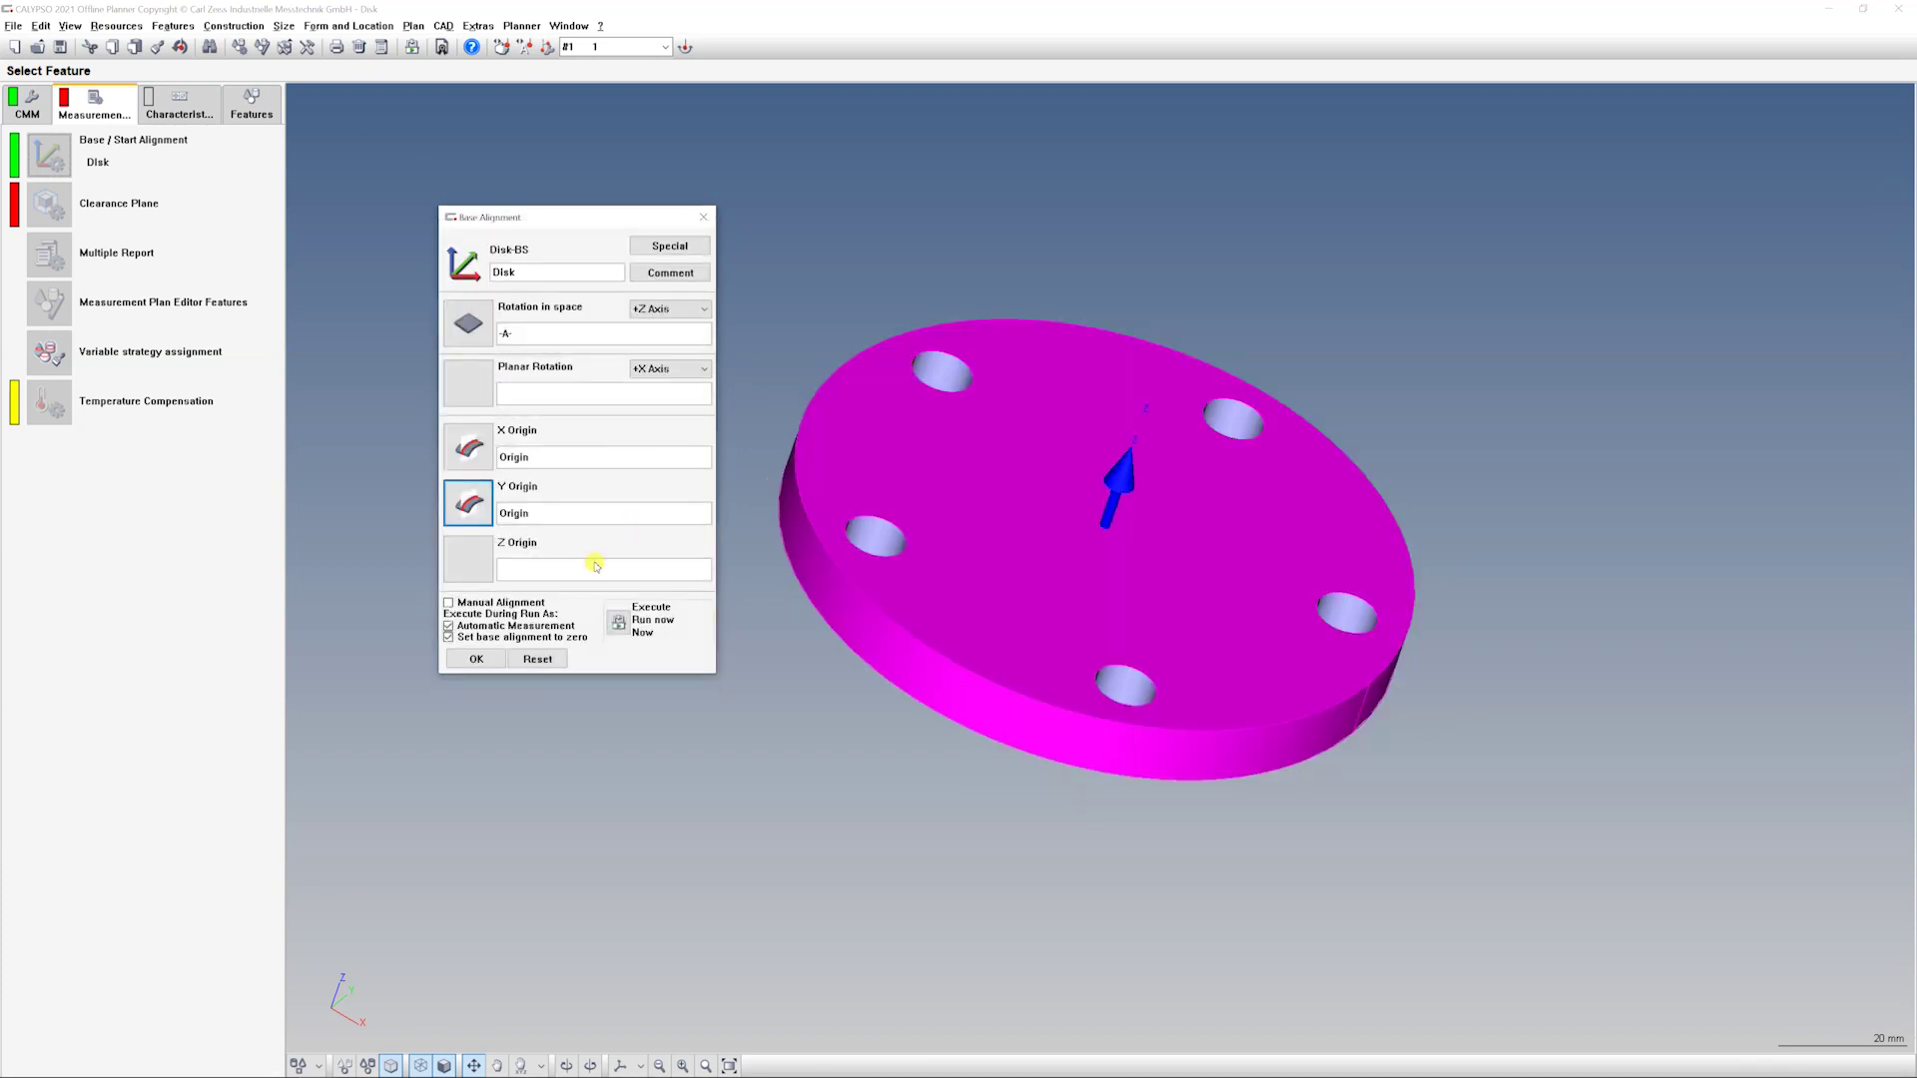
left_click(468, 559)
double_click(485, 367)
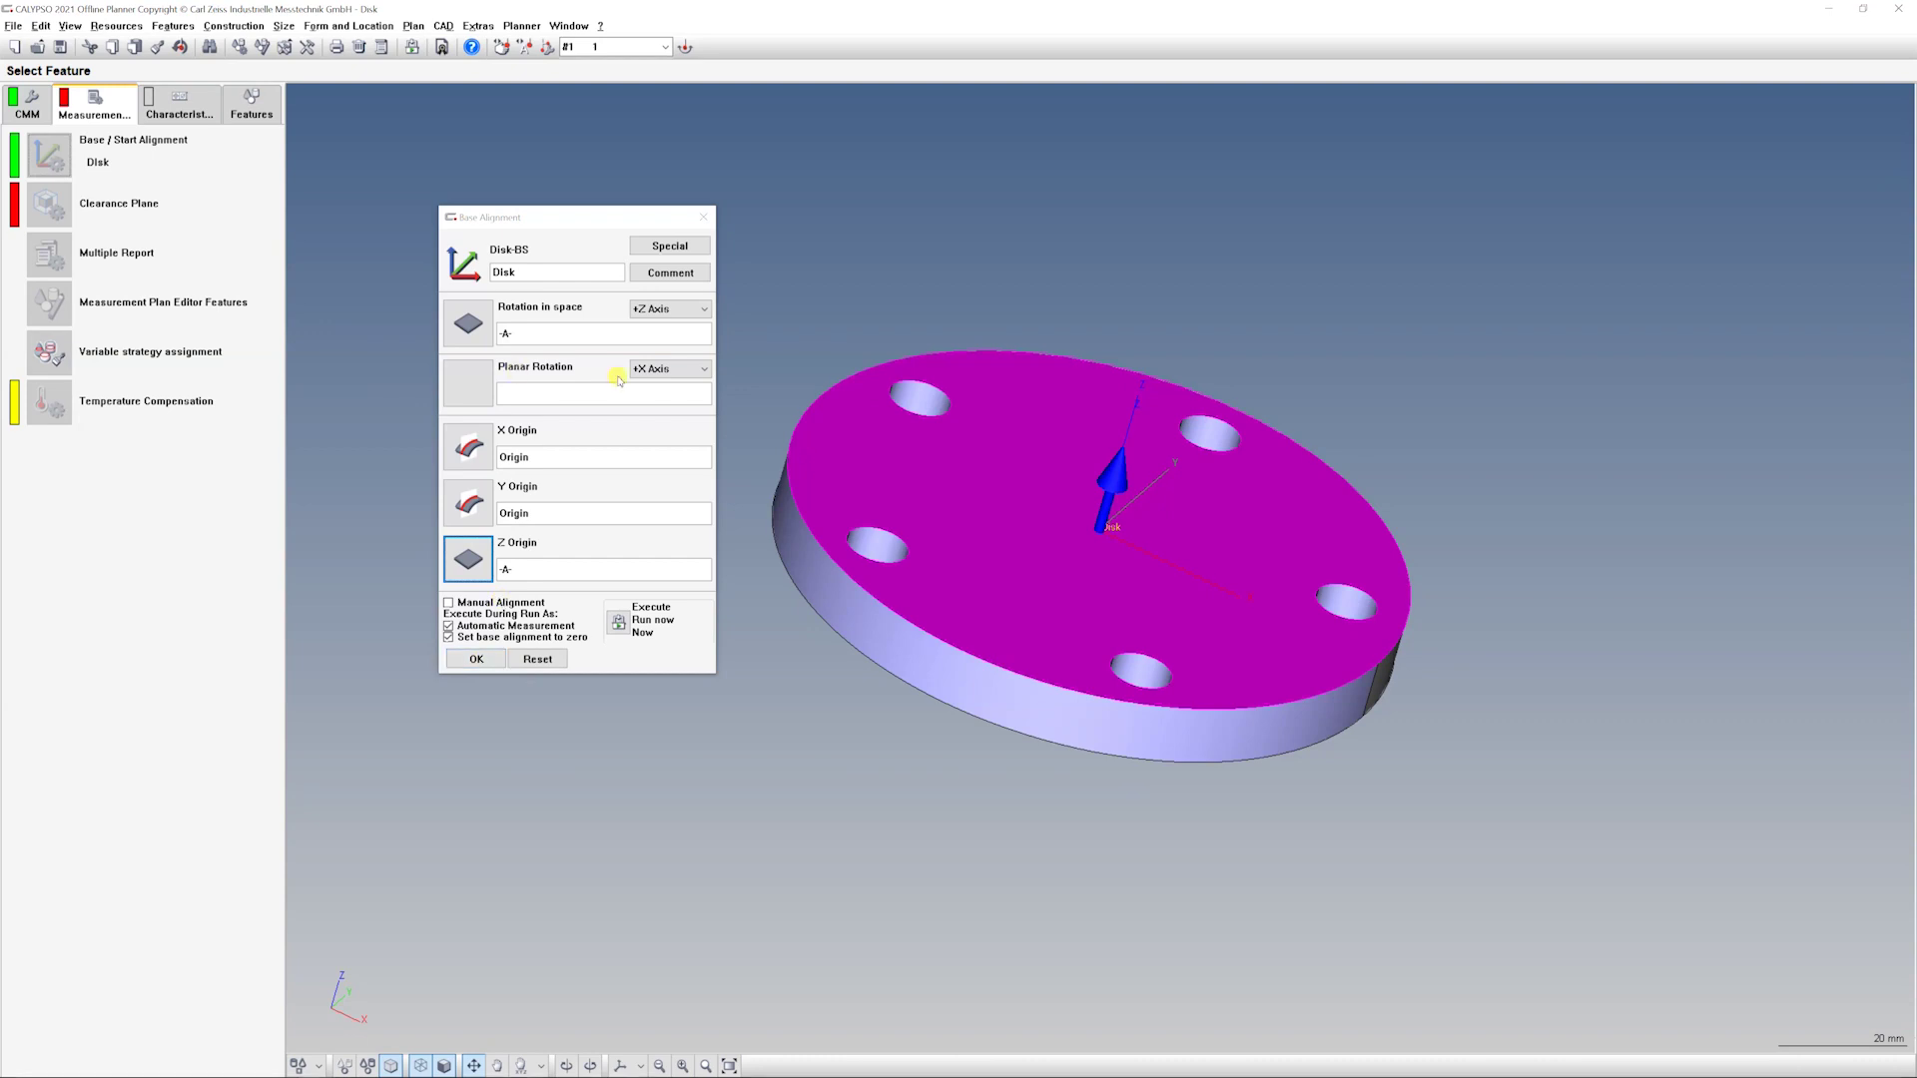
left_click(499, 660)
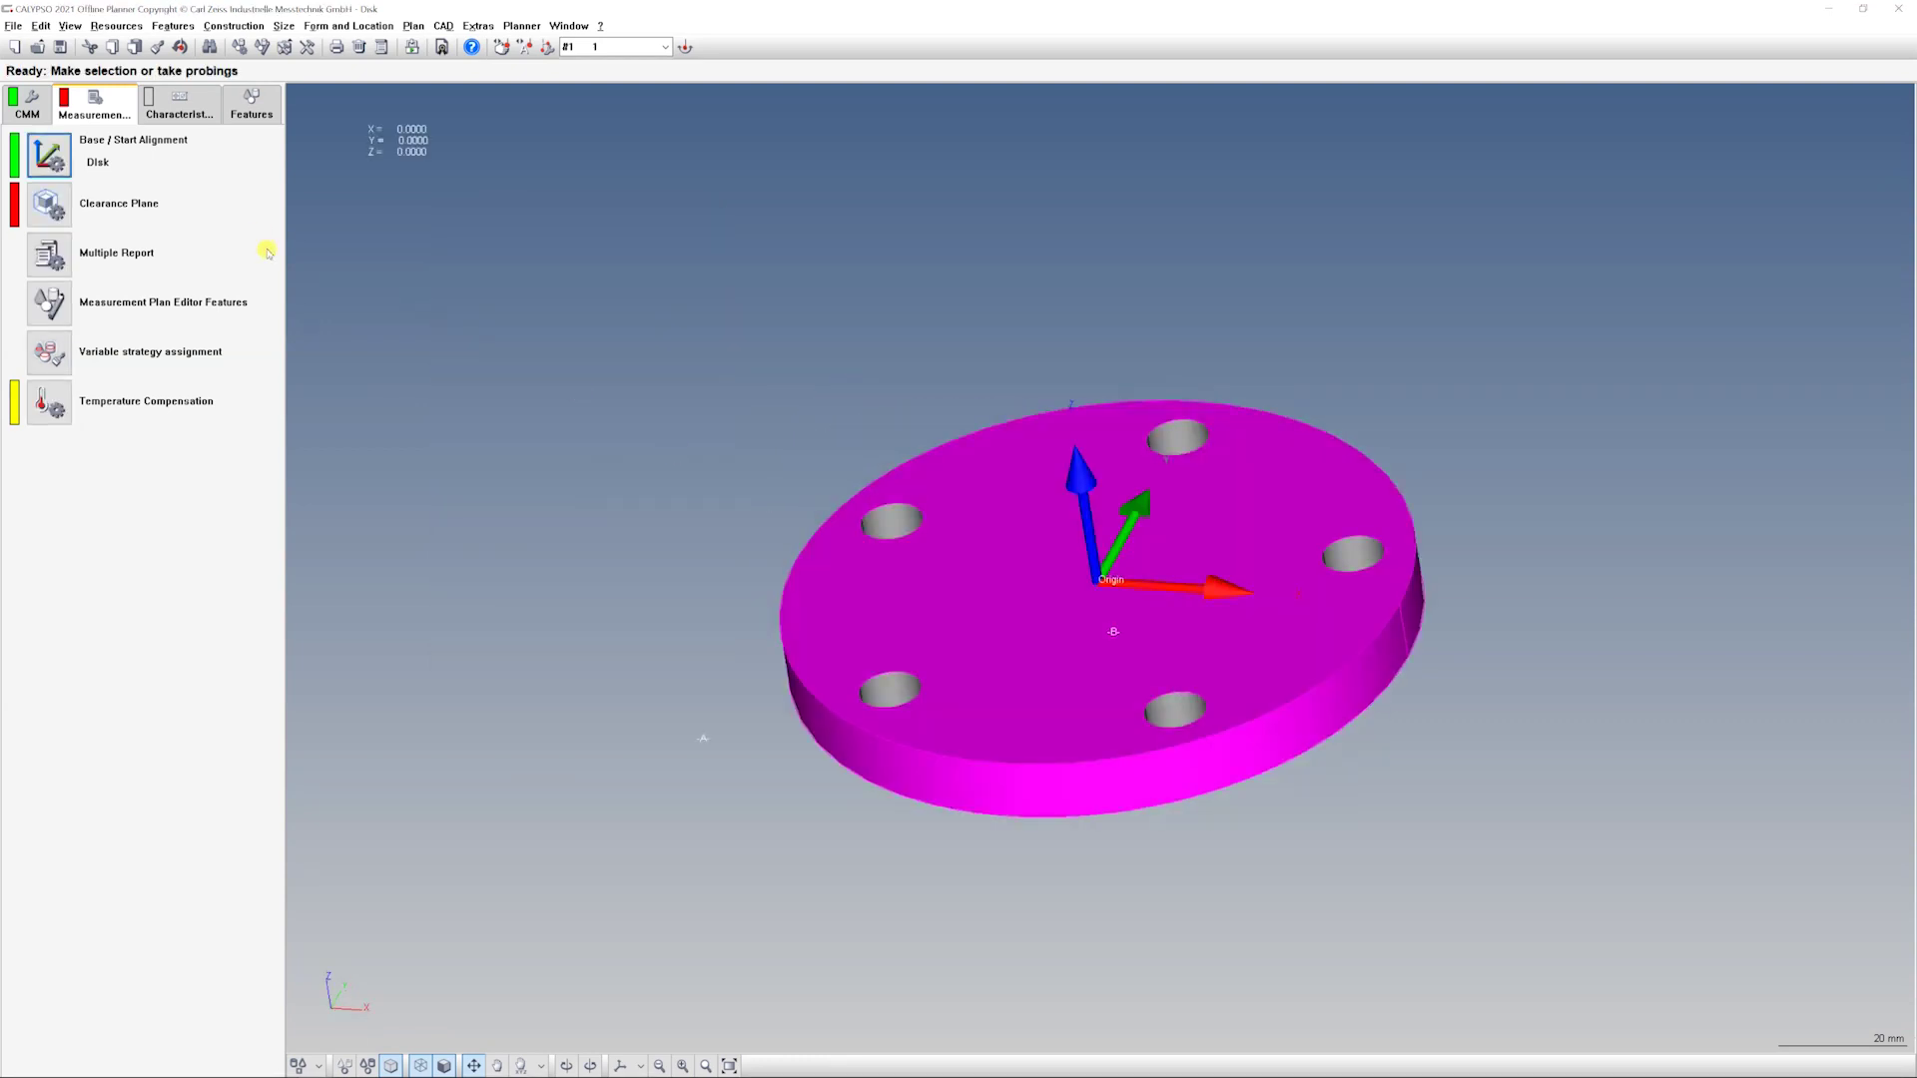
left_click(43, 222)
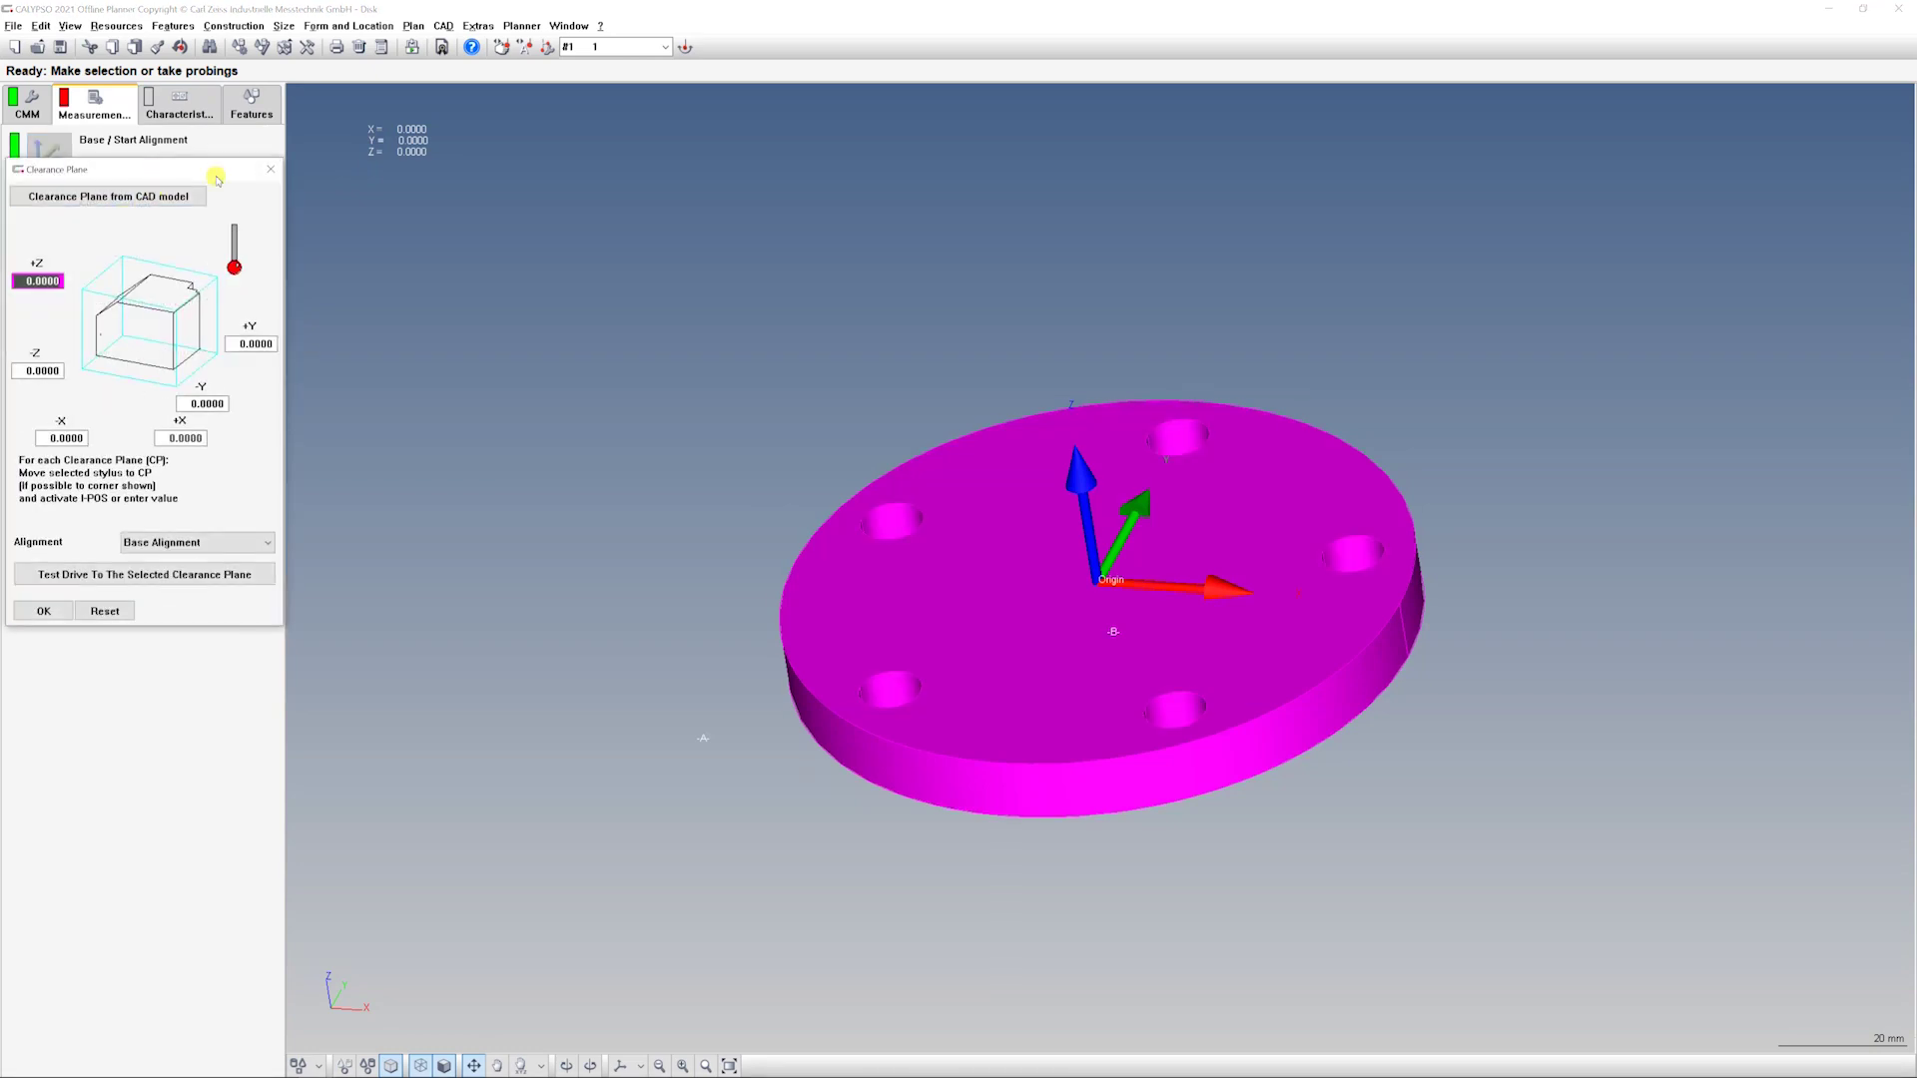
- Derive clearance planes from the CAD model with edge distance 10 (+Z 10, -Z -20, X/Y ±60)
left_click(493, 233)
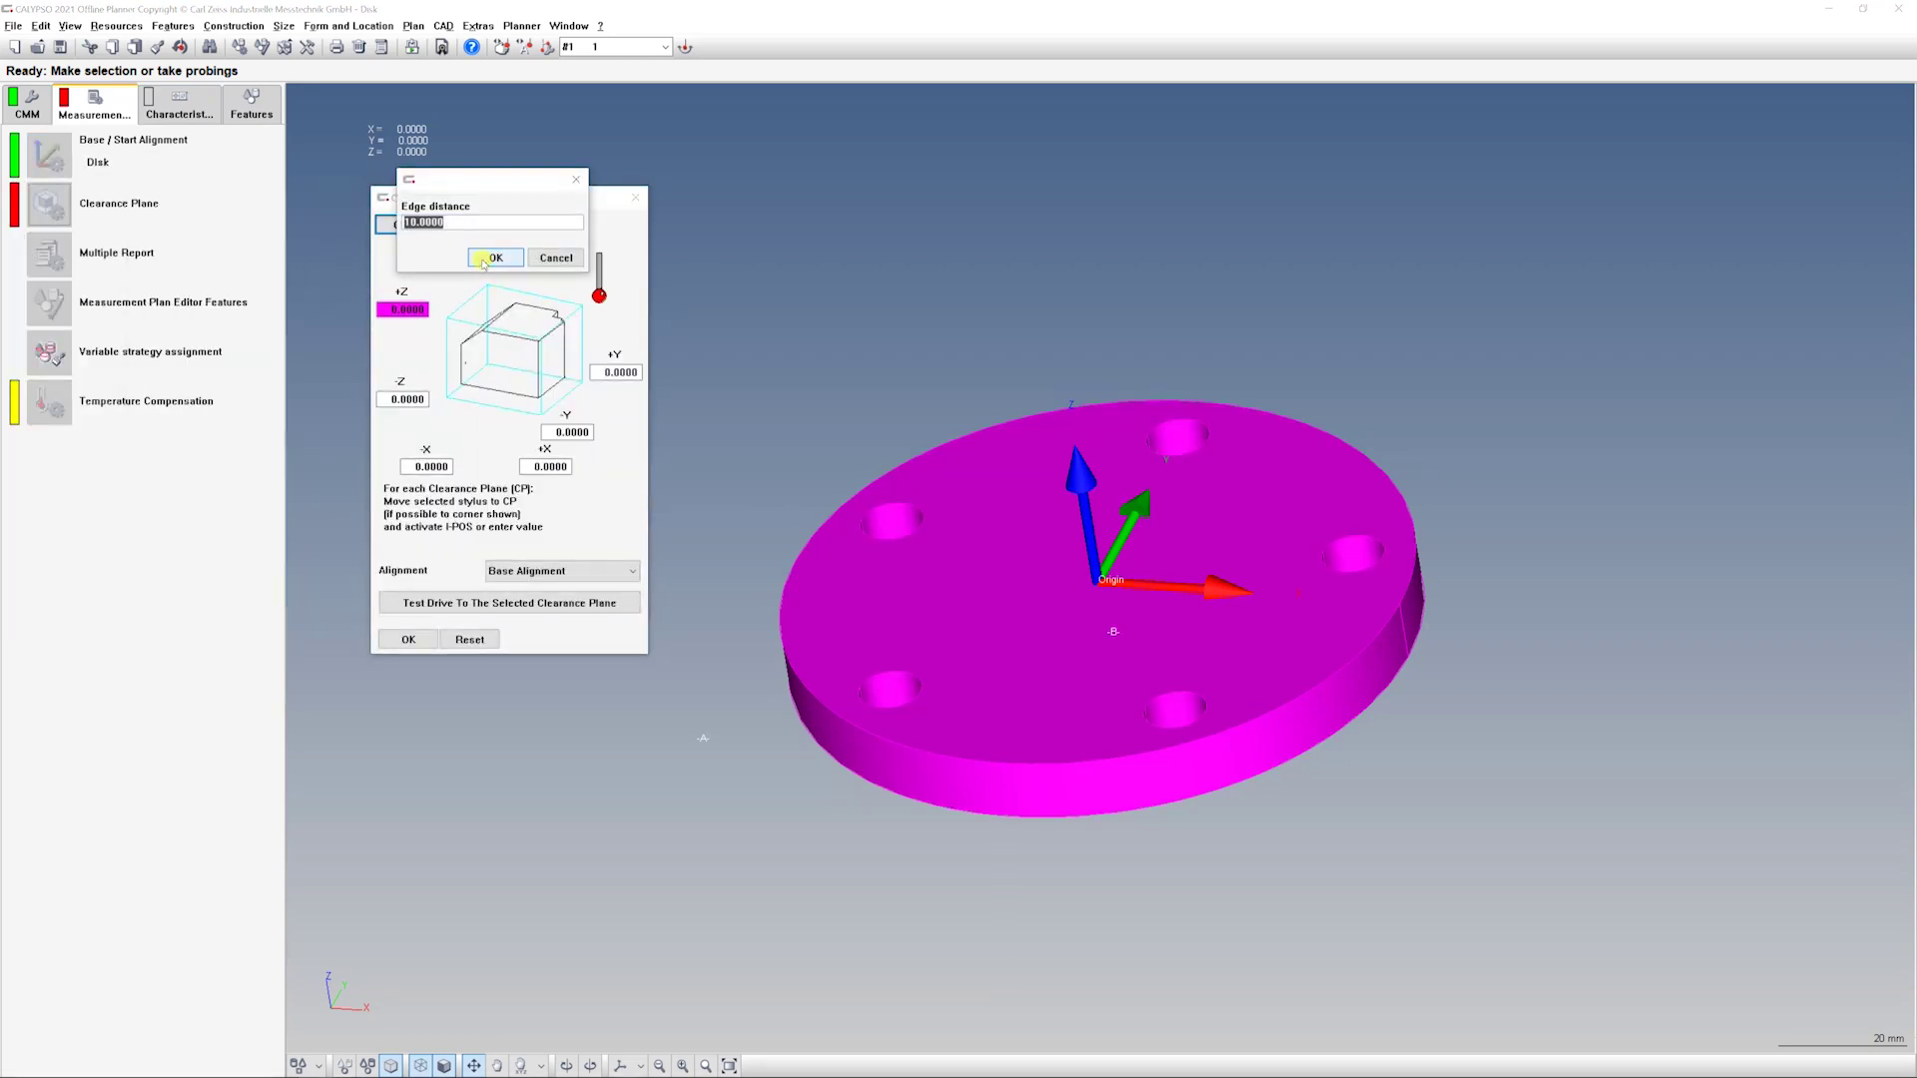
left_click(496, 259)
left_click_drag(667, 278, 631, 317)
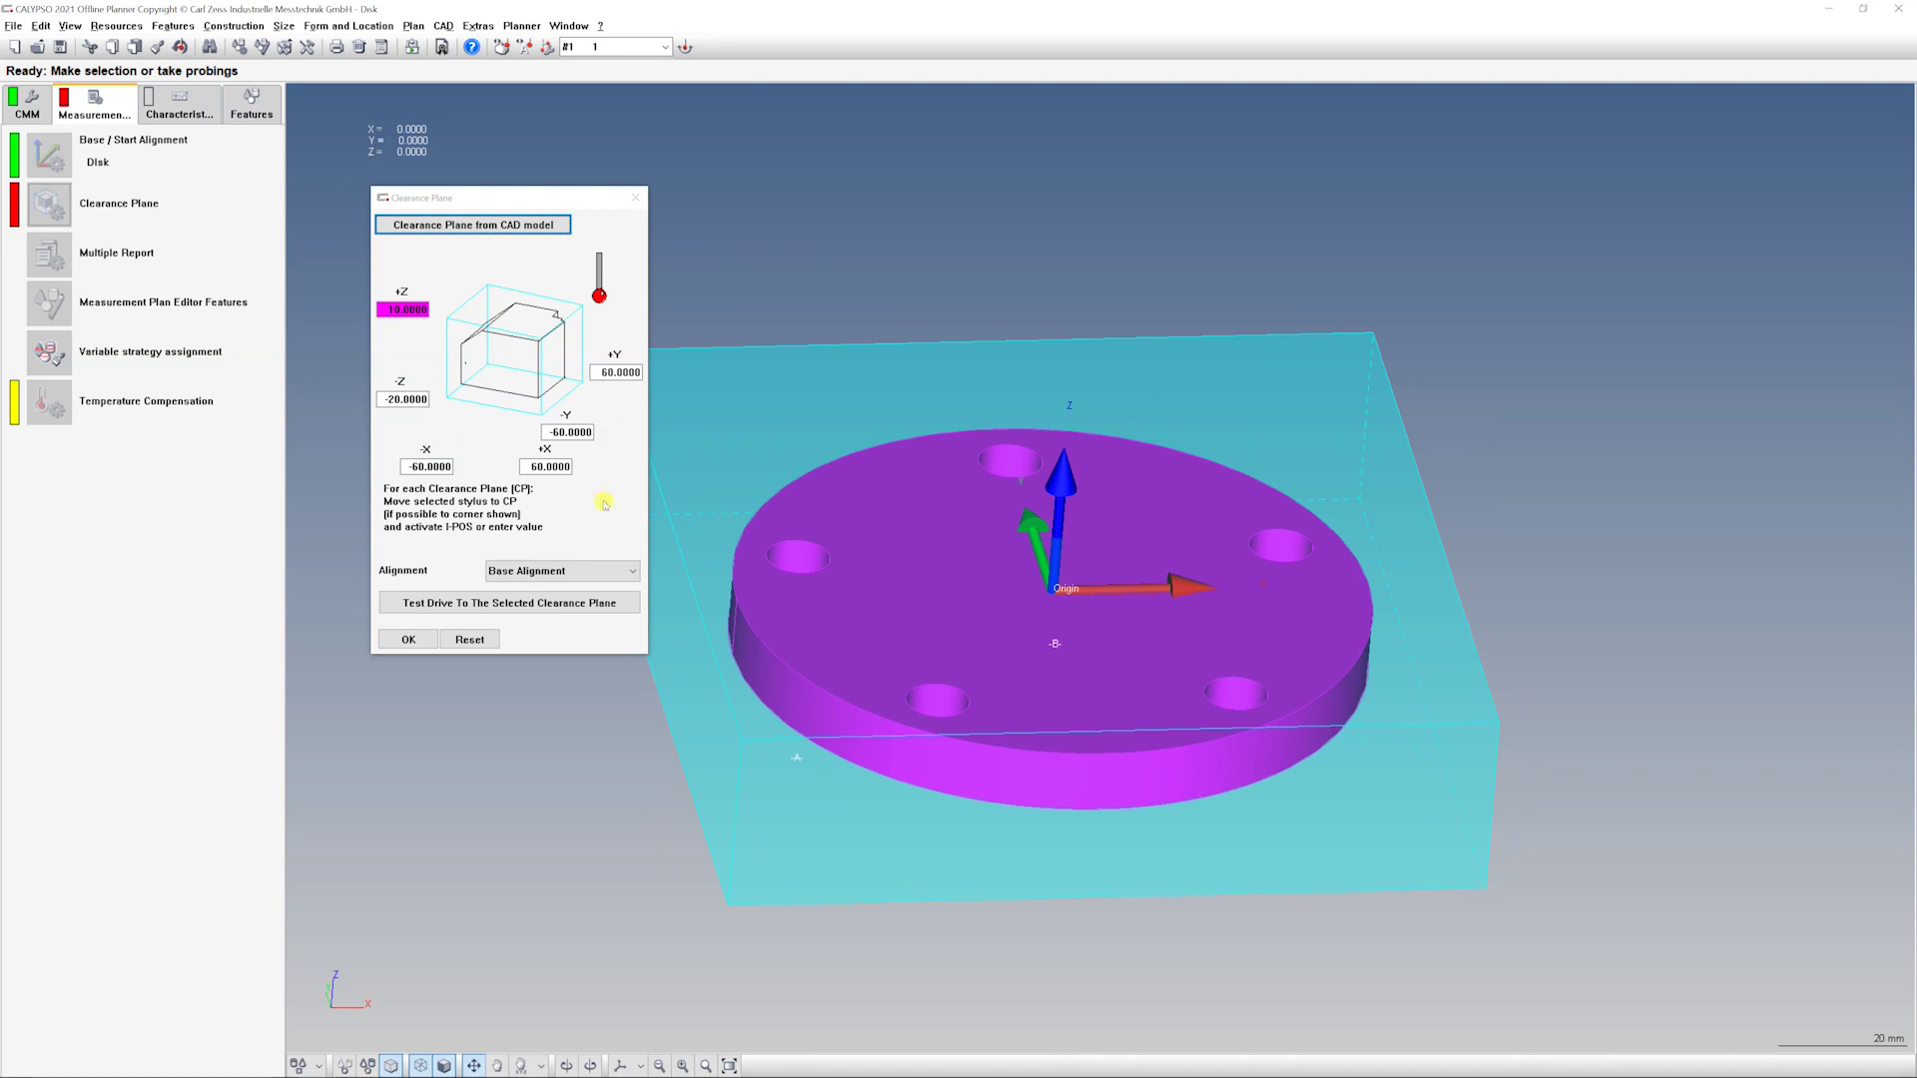
left_click_drag(1186, 603, 1161, 509)
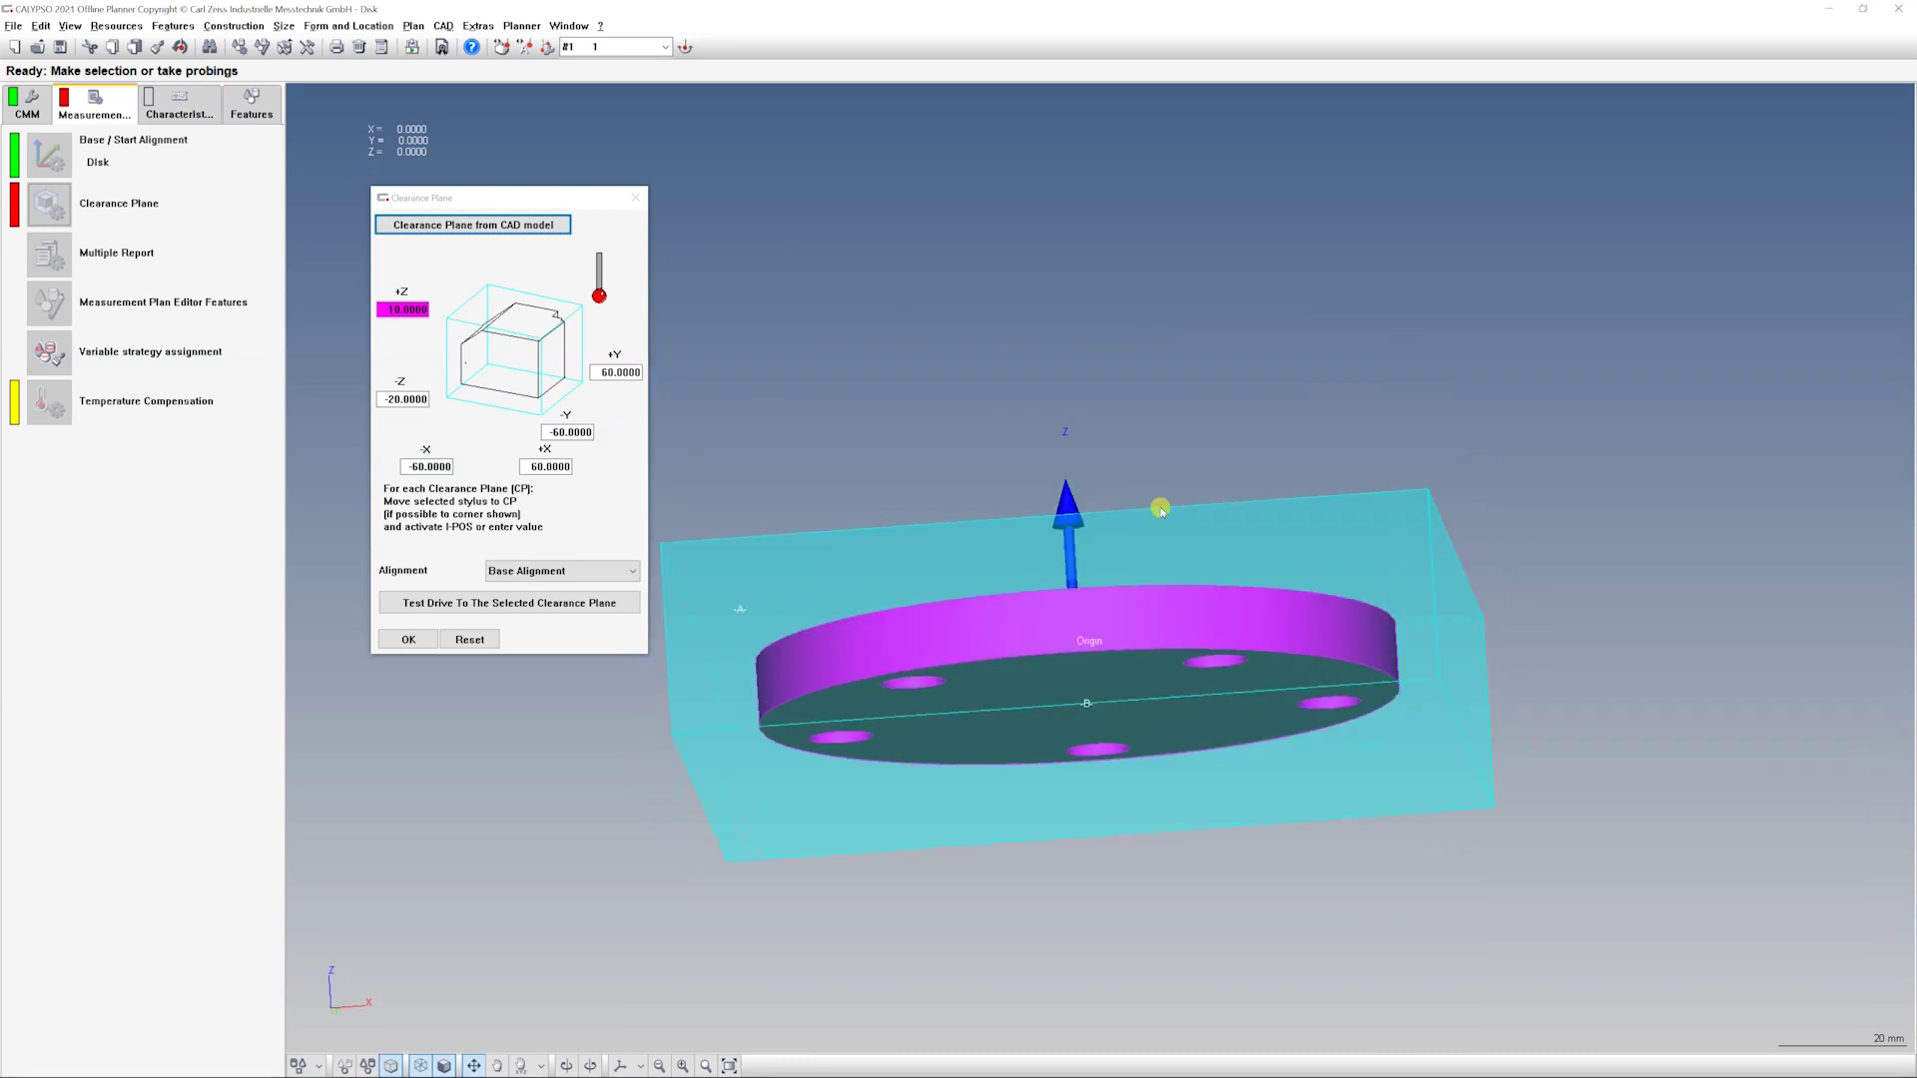
left_click_drag(1172, 632, 1211, 698)
left_click(408, 639)
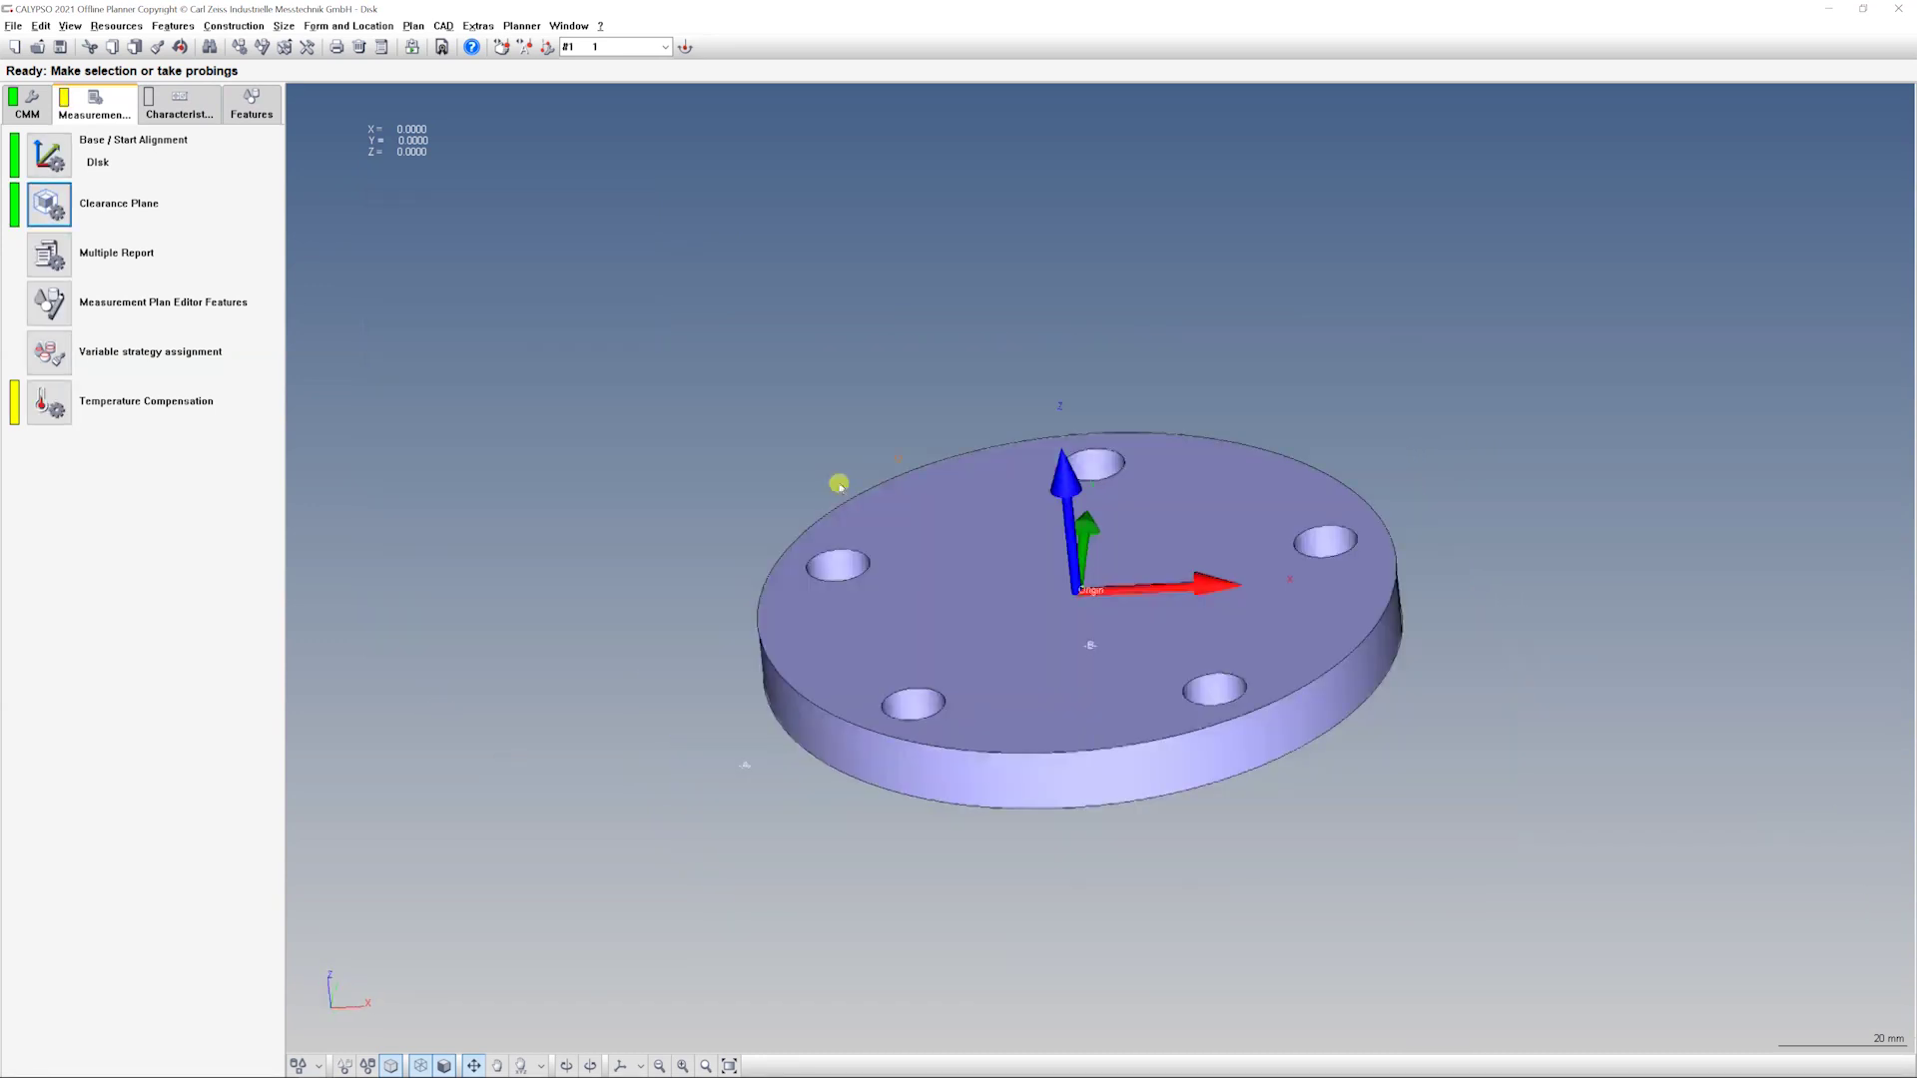
- Turn the disk to a face-on top view and return to the Features list
left_click_drag(839, 484, 903, 543)
scroll(1066, 603, "down", 3)
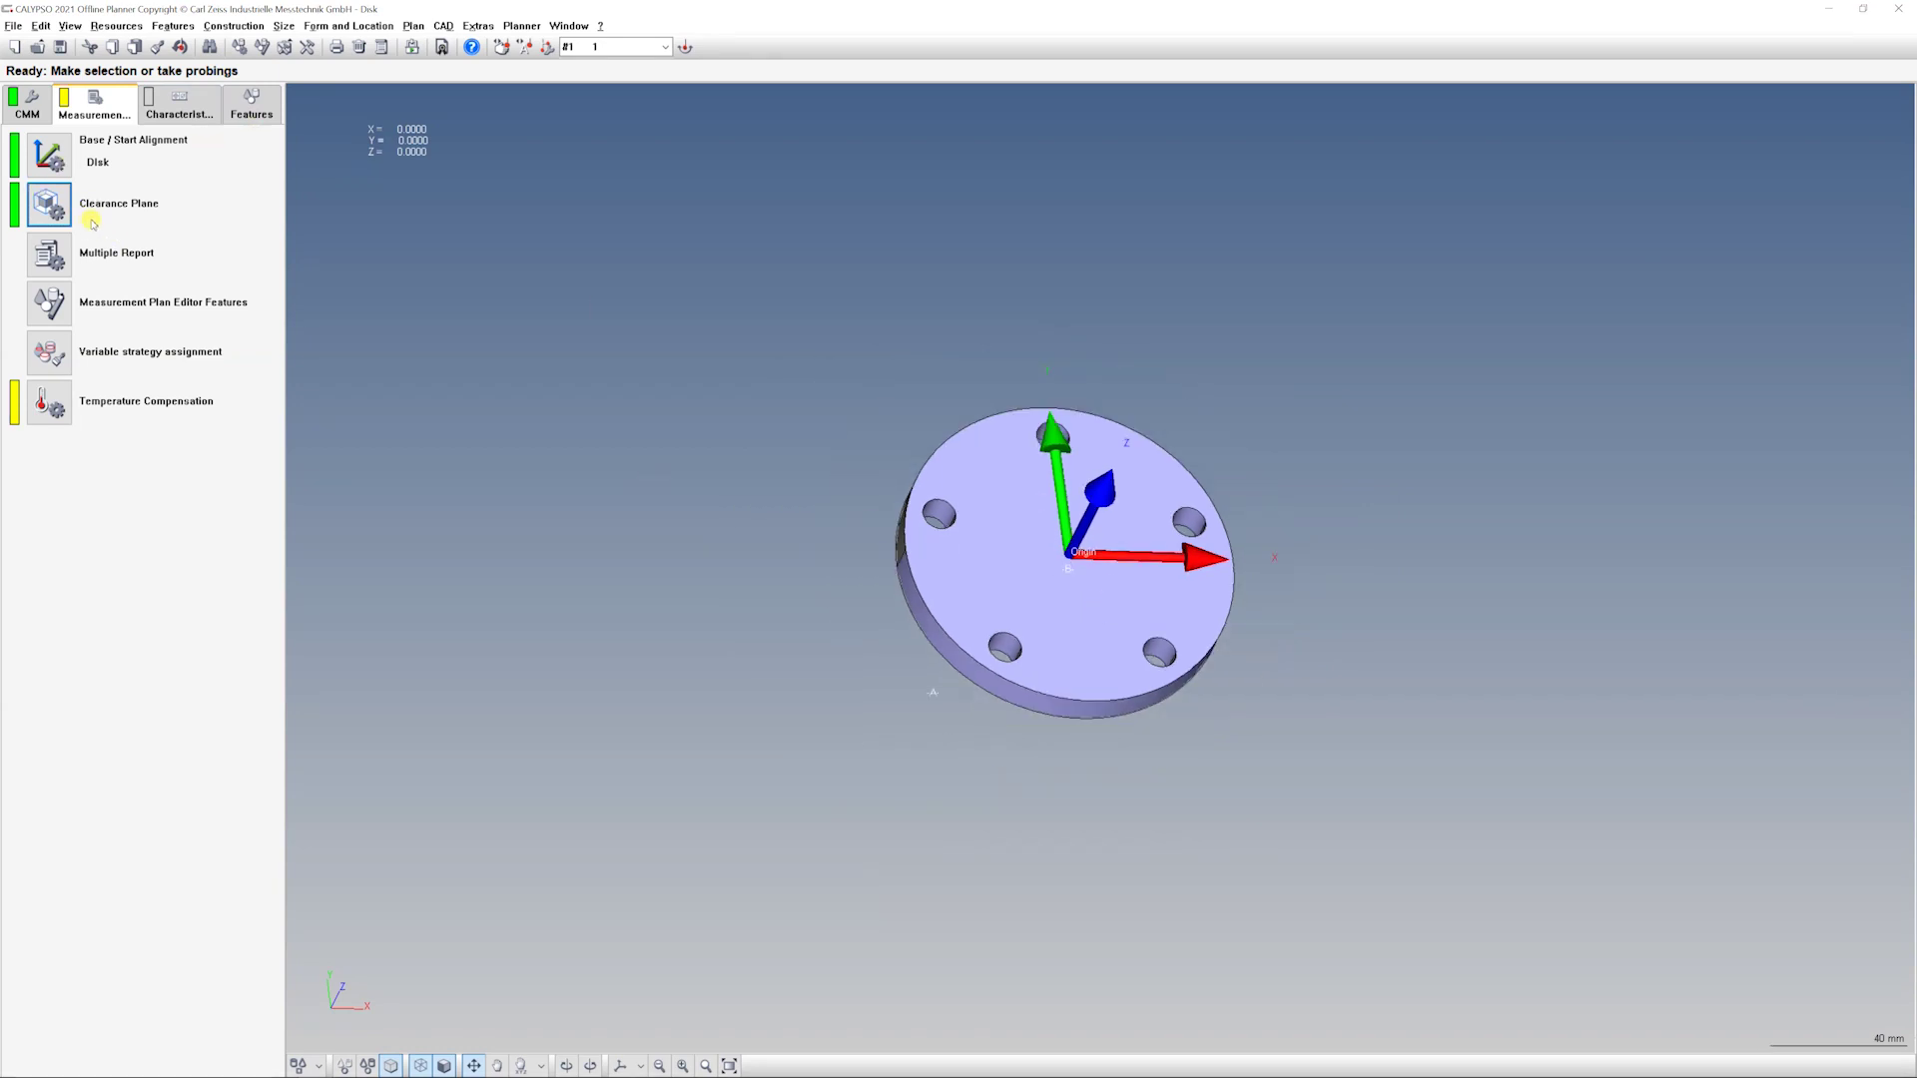
left_click_drag(724, 474, 1188, 564)
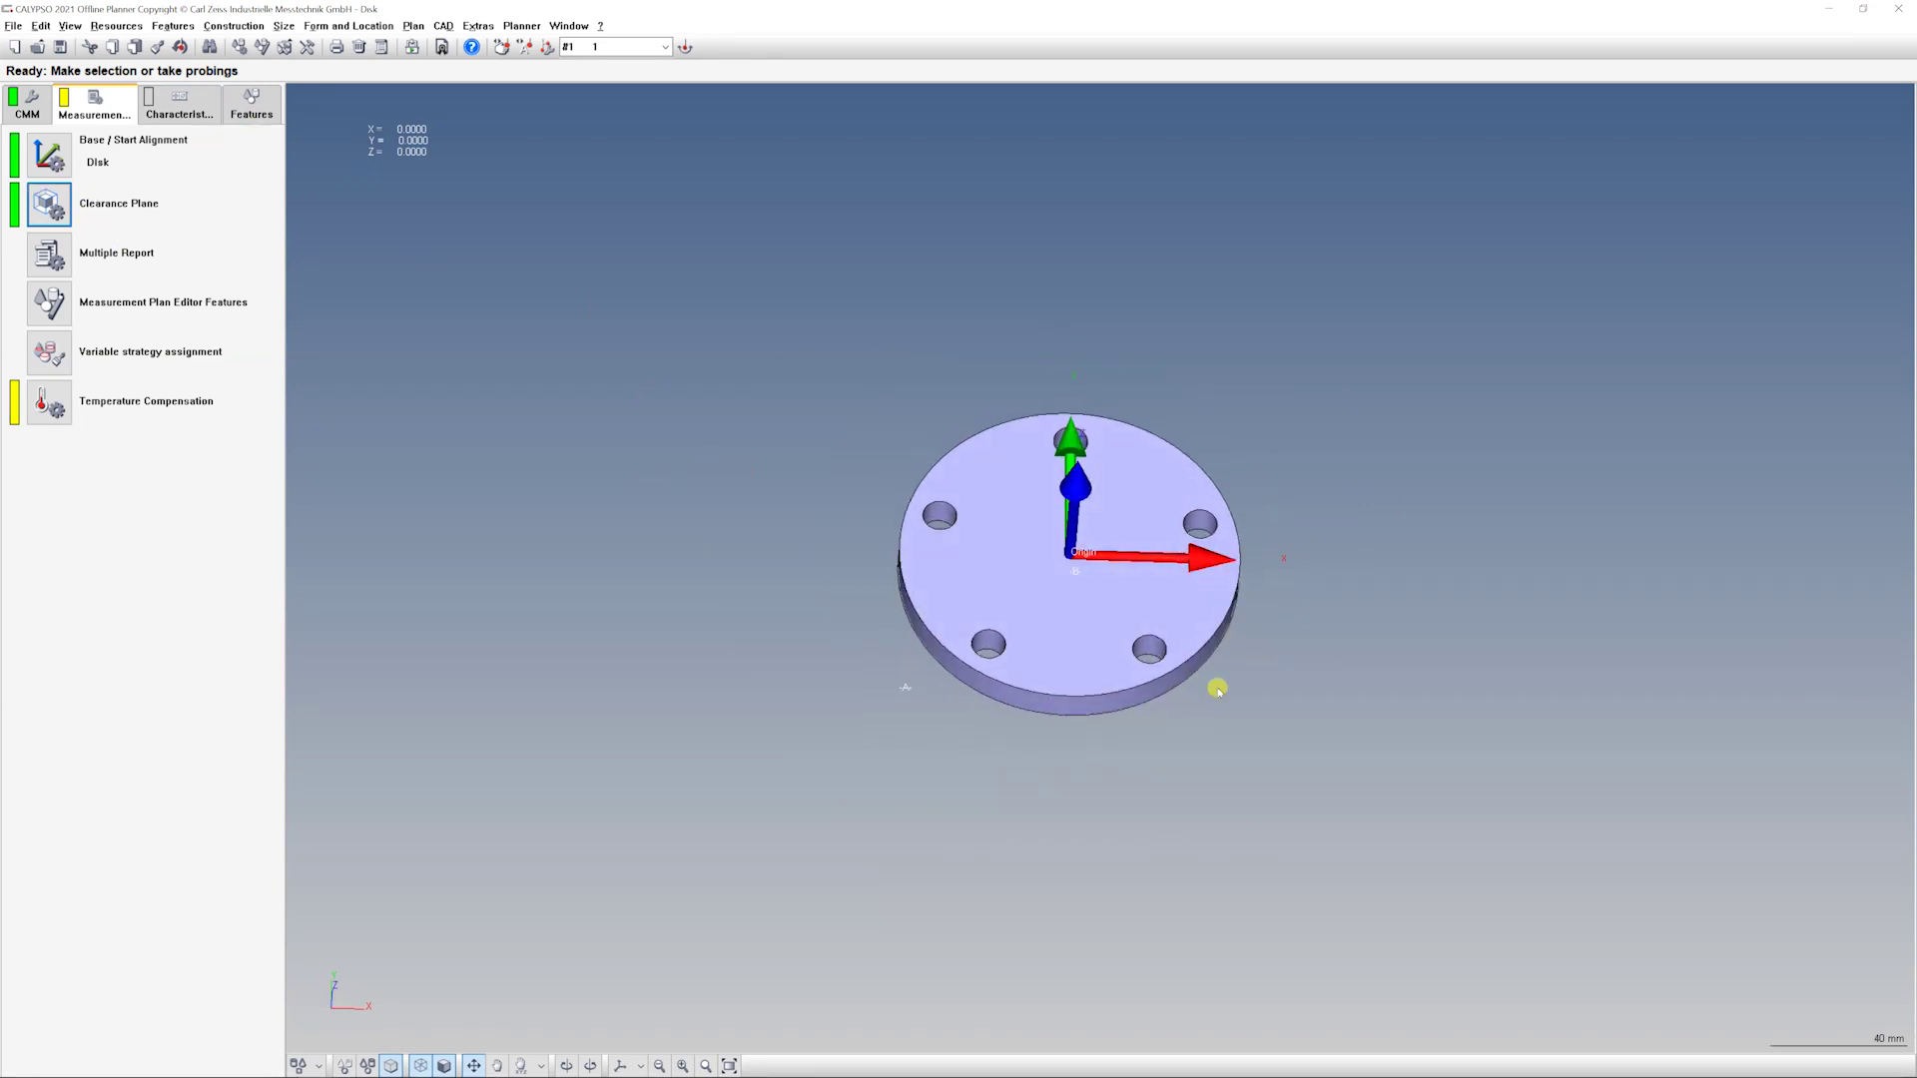
mouse_move(1391, 530)
left_mouse_down()
mouse_move(1391, 453)
mouse_move(1400, 497)
left_mouse_up()
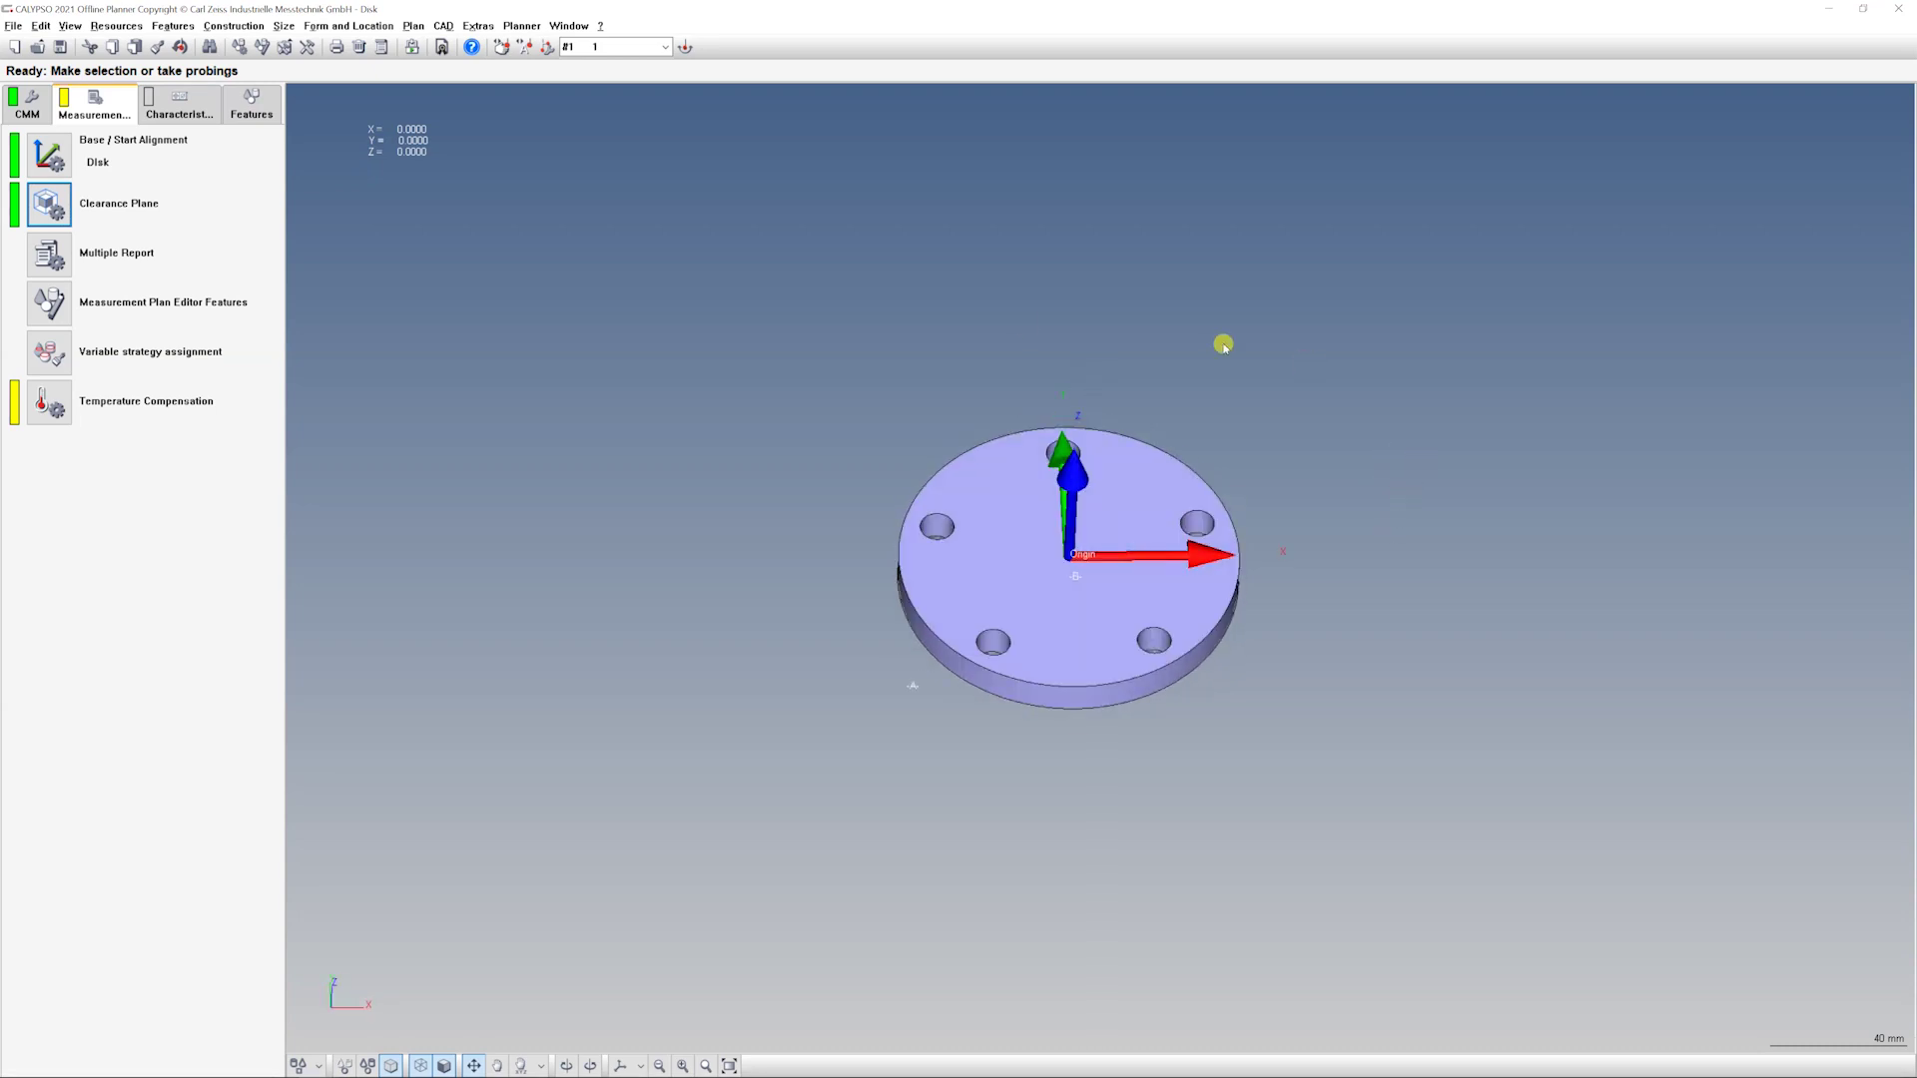
left_click(251, 105)
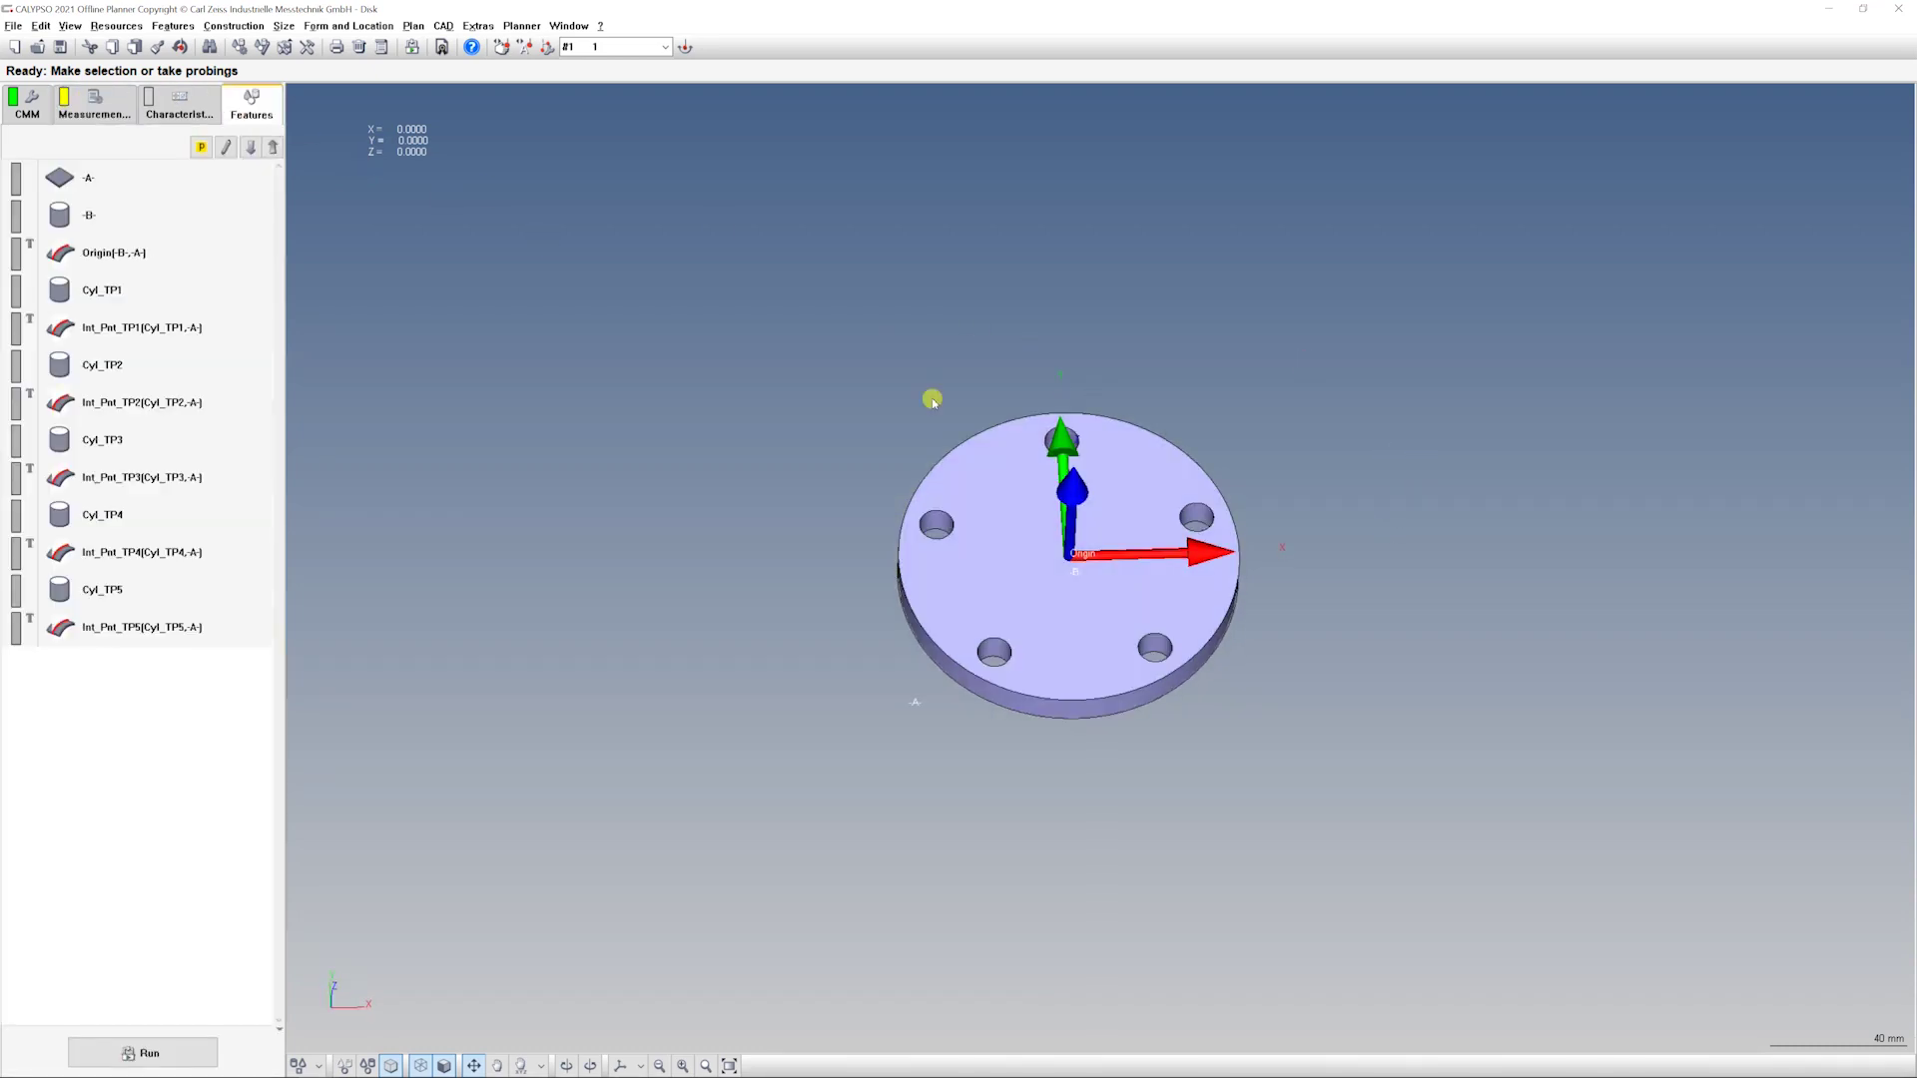
- Inspect the Cyl_TP1 hole definition and the Int_Pnt_TP1 intersection of Cyl_TP1 with -A-
scroll(984, 410, "up", 3)
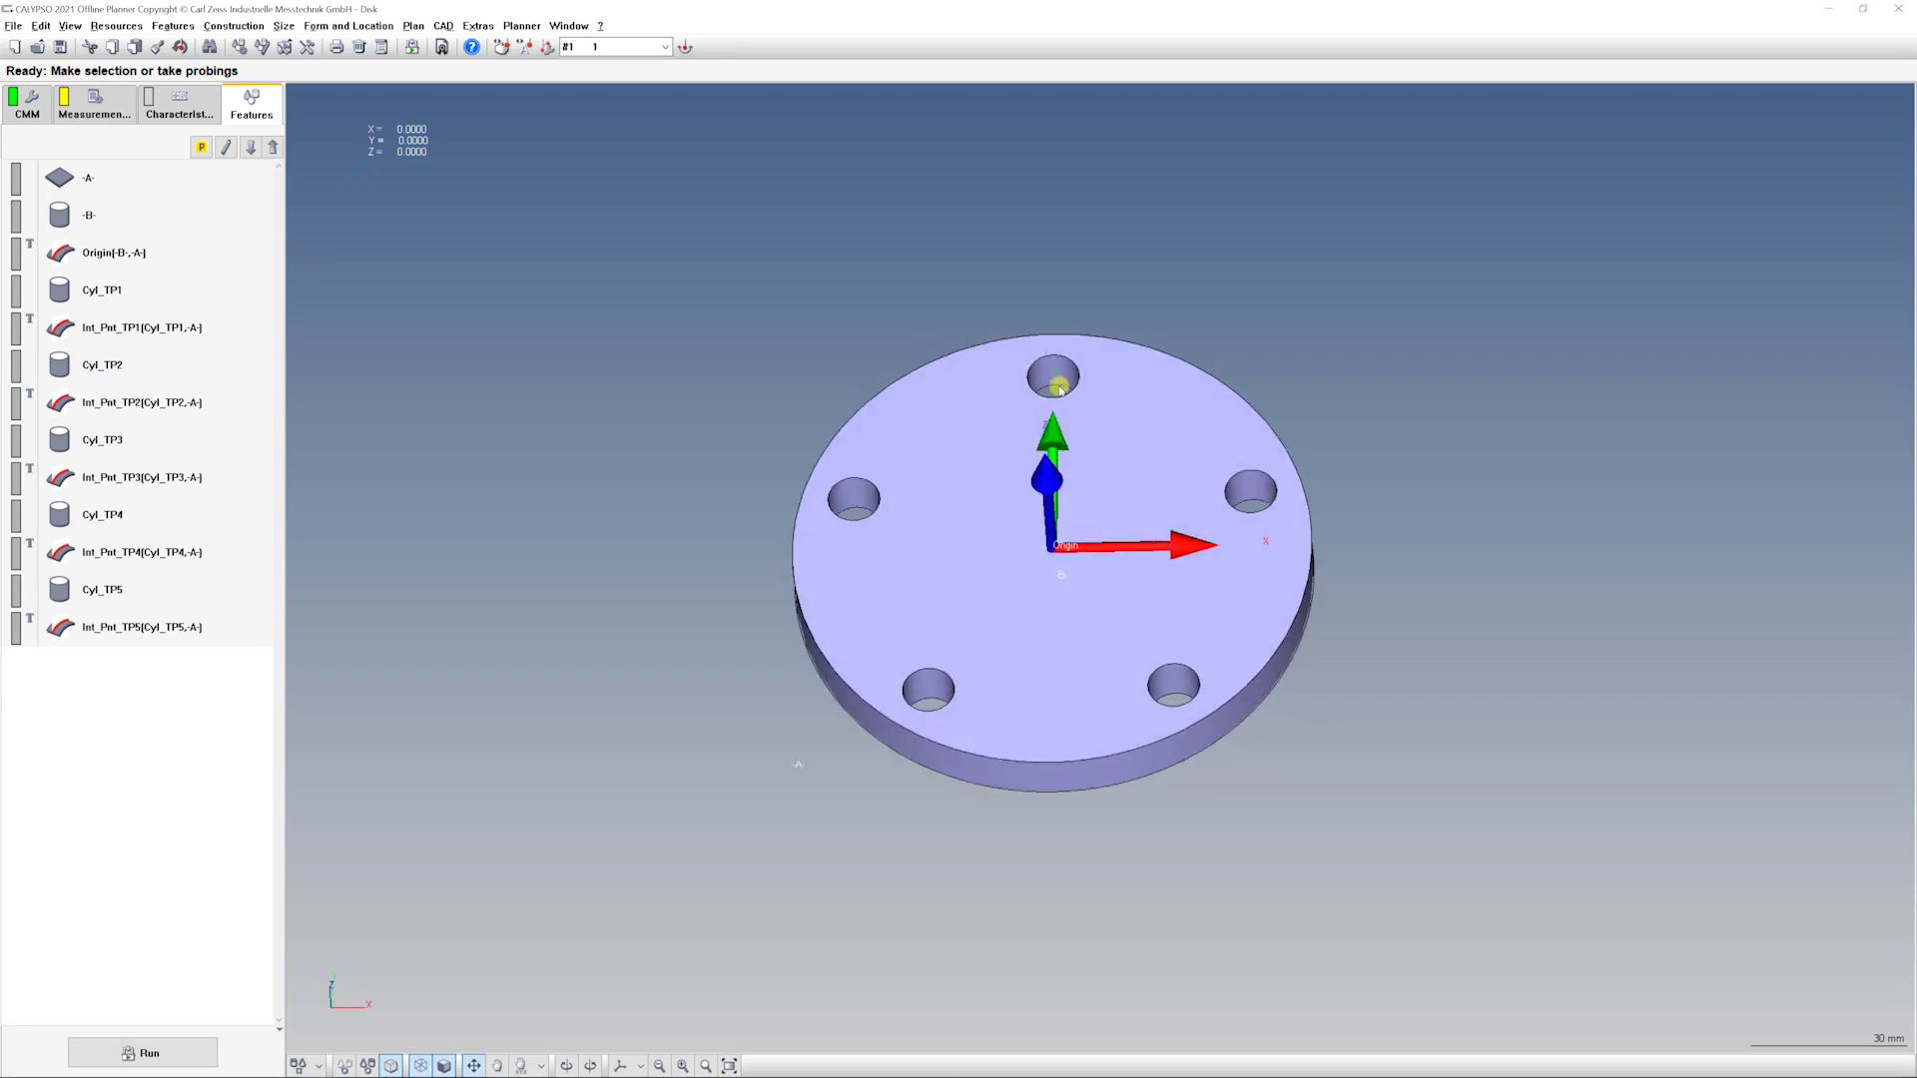
double_click(166, 294)
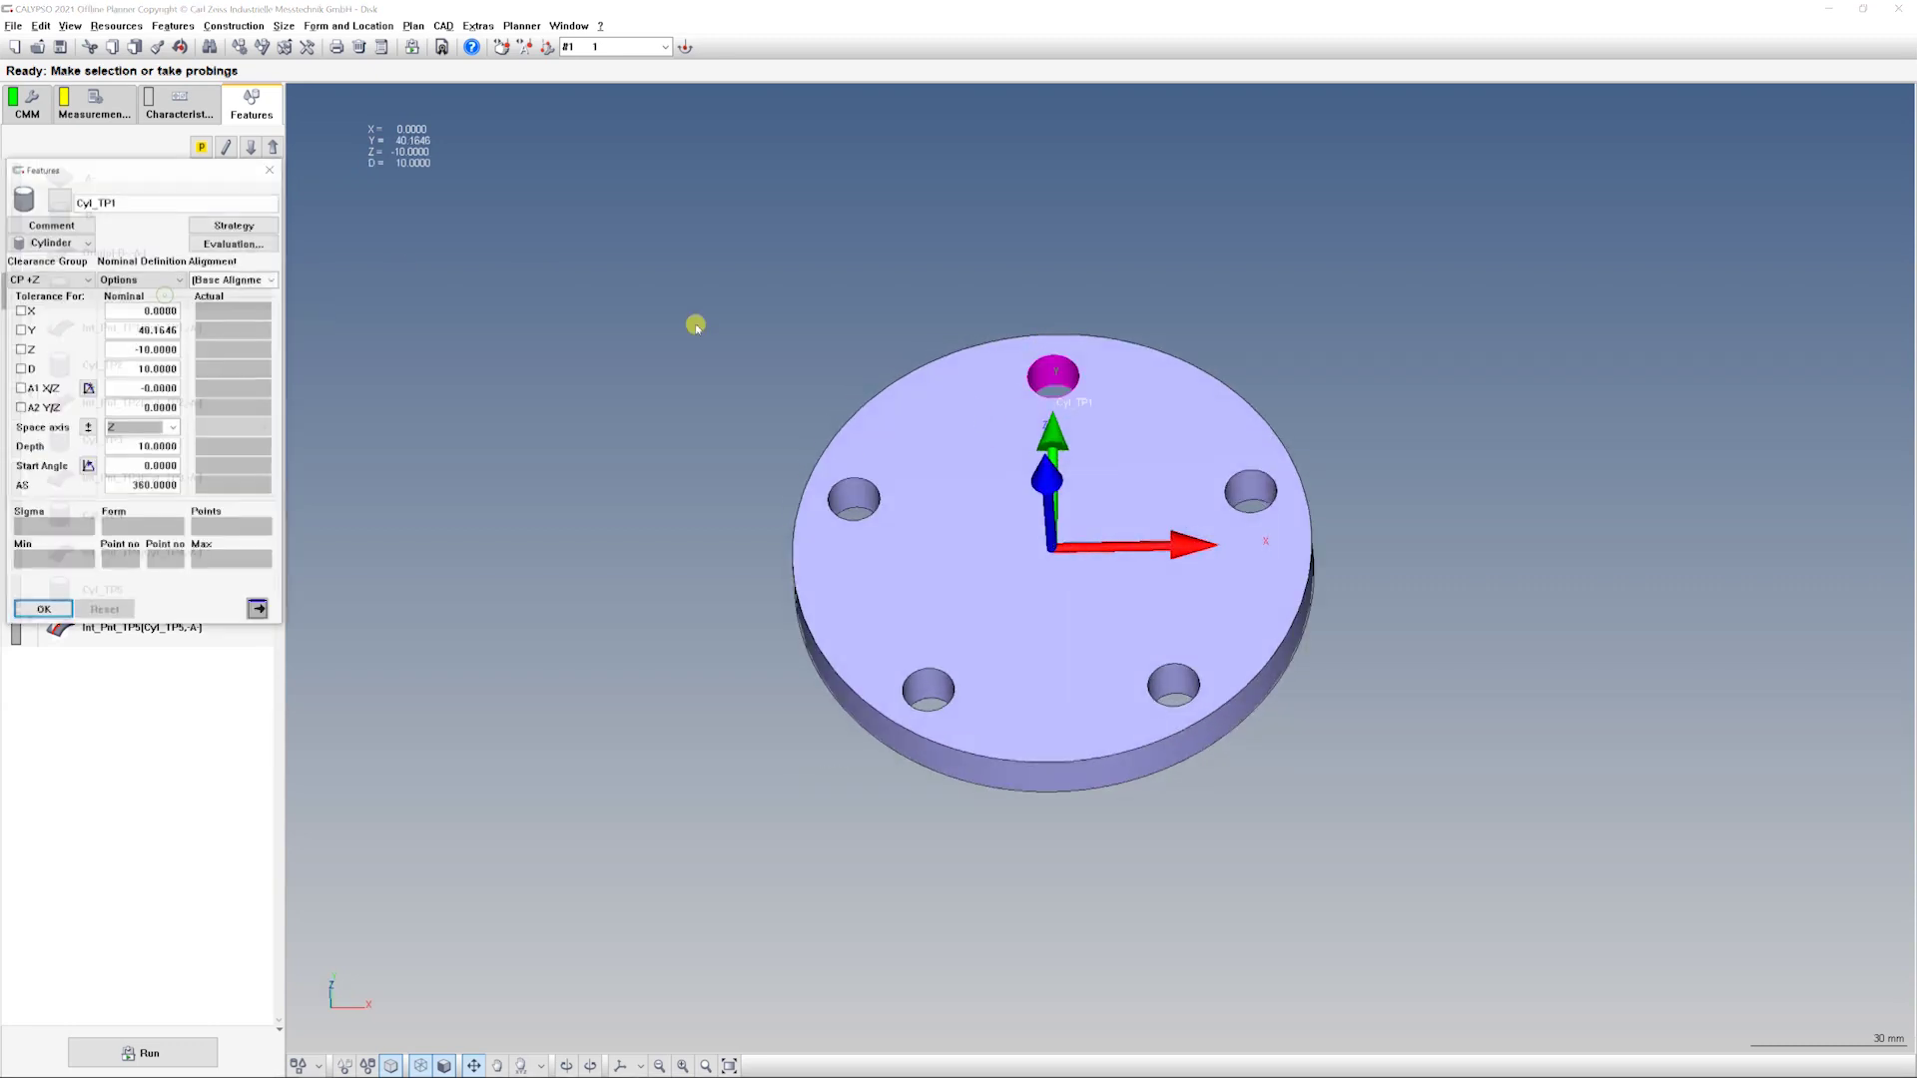
left_click(43, 610)
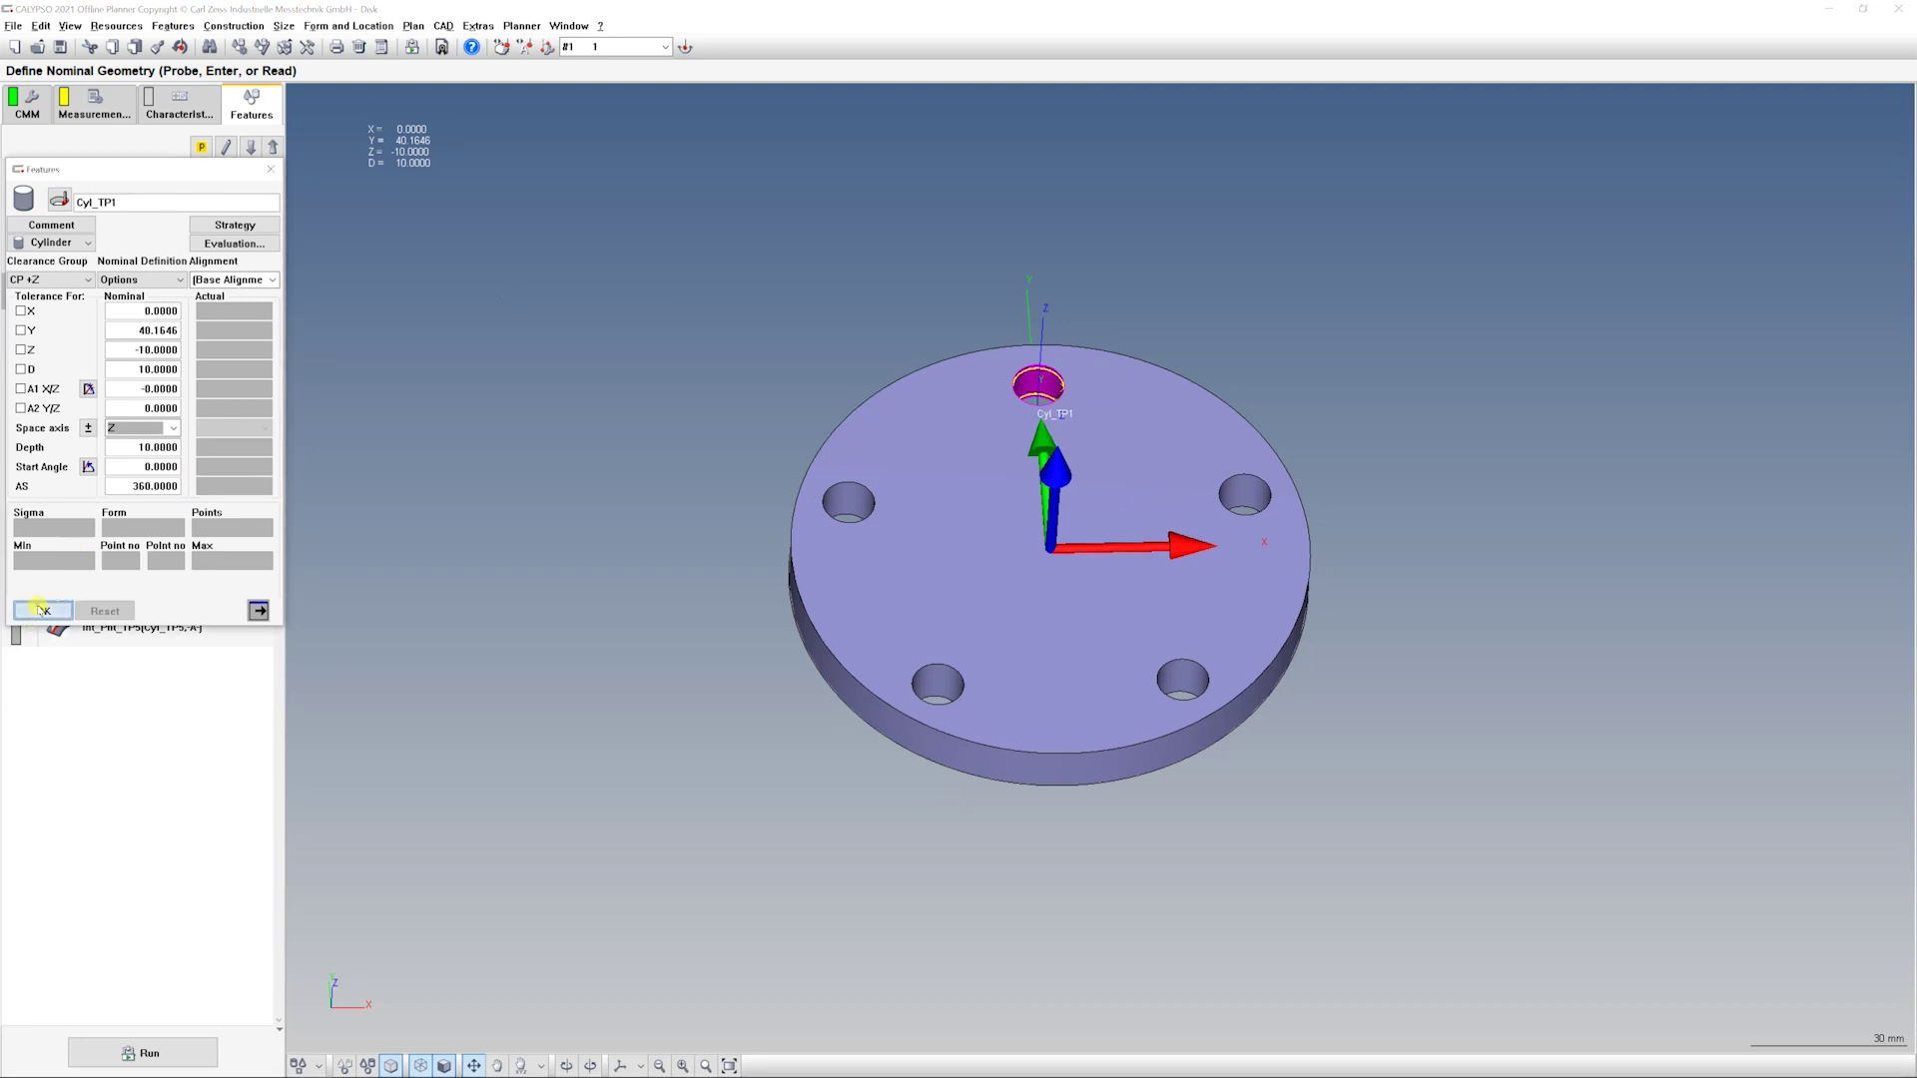
double_click(174, 332)
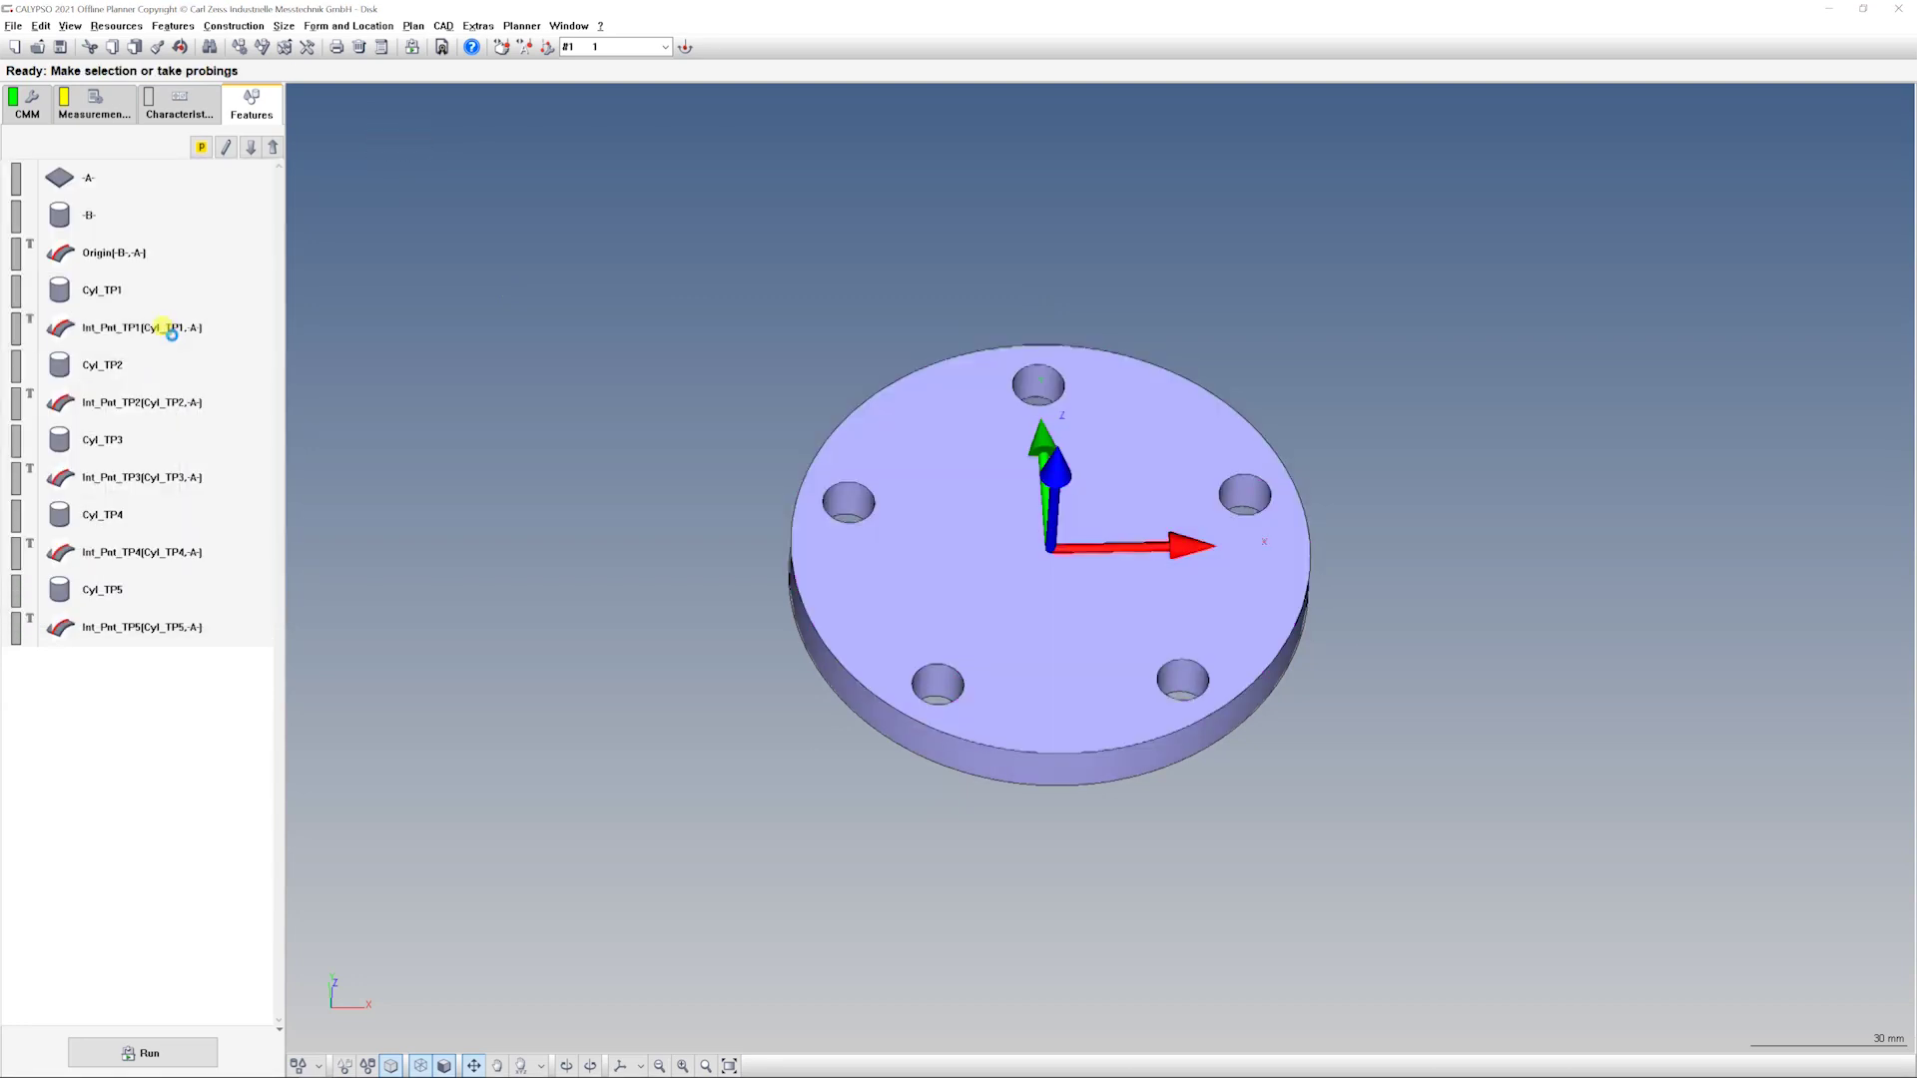
left_click_drag(598, 348, 955, 373)
mouse_move(902, 312)
left_mouse_down()
mouse_move(800, 313)
mouse_move(911, 350)
left_mouse_up()
left_click_drag(963, 285, 885, 265)
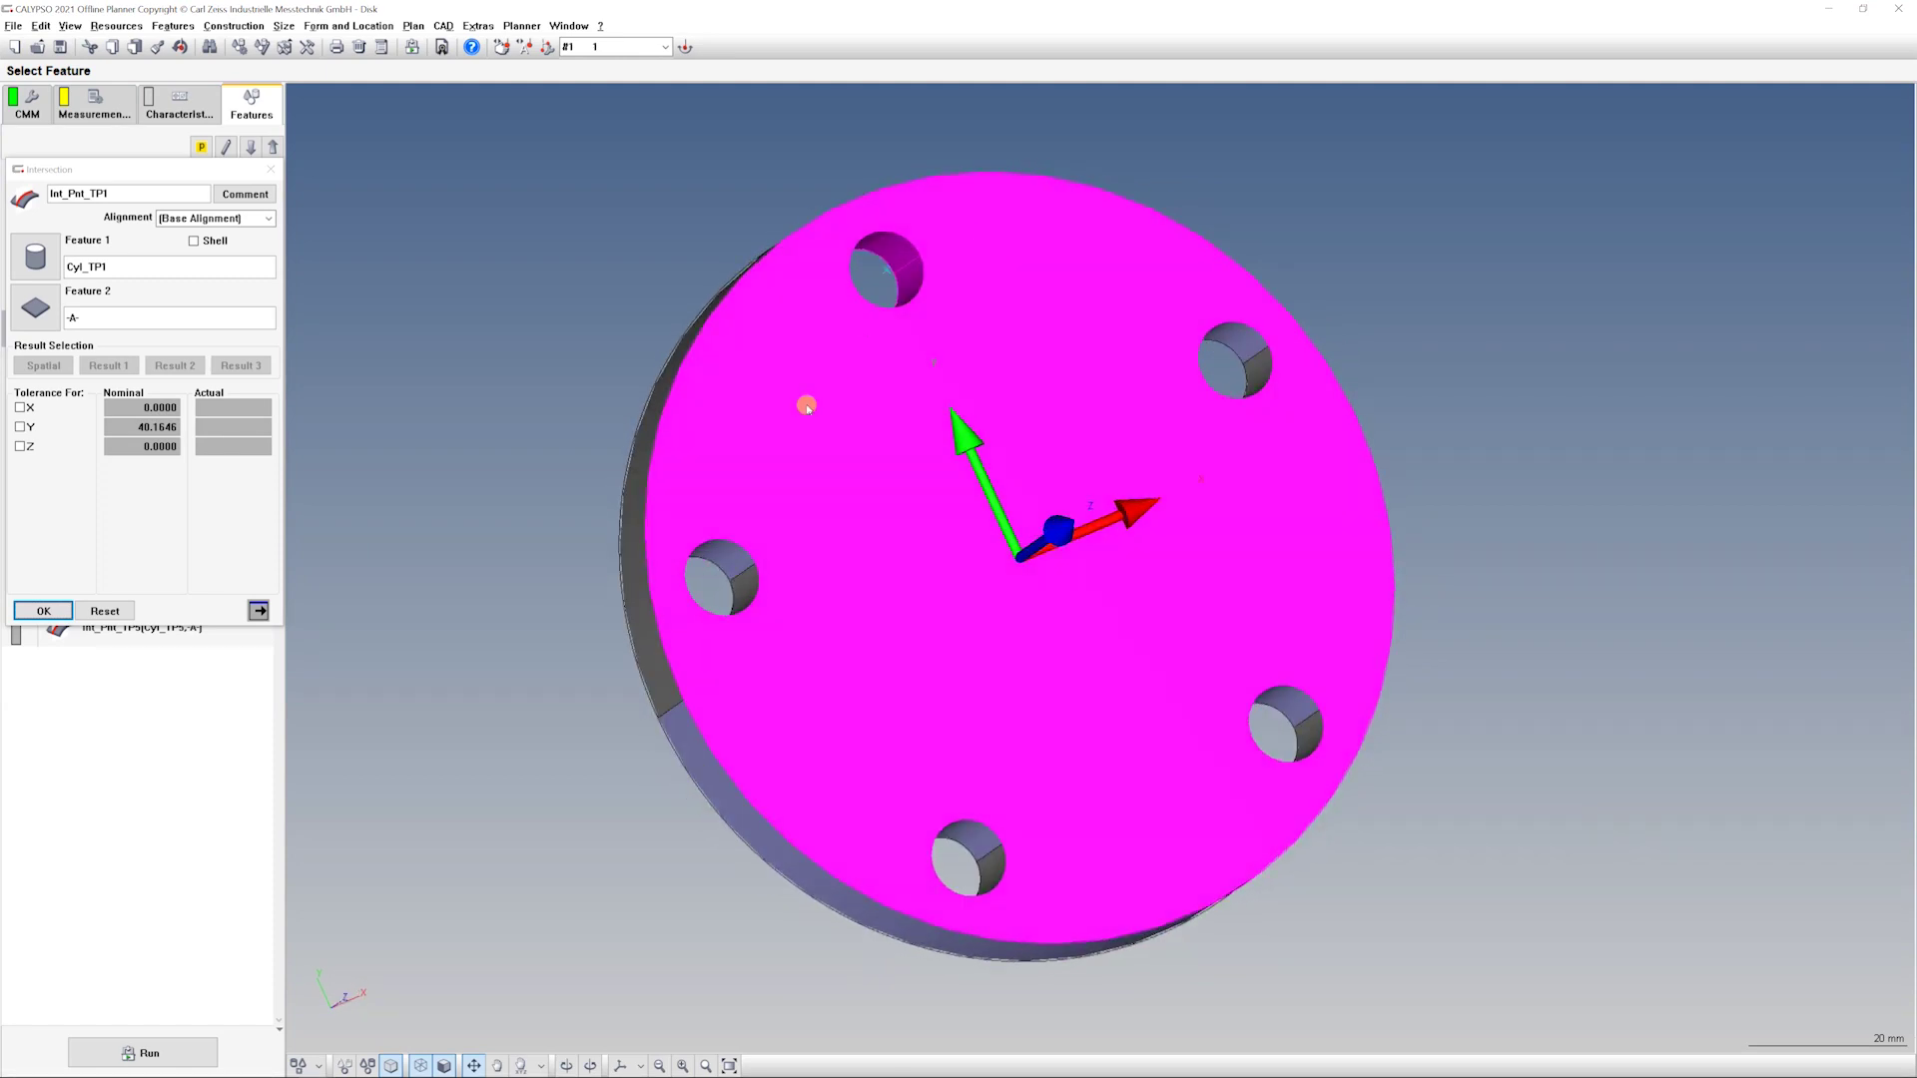
left_click(44, 611)
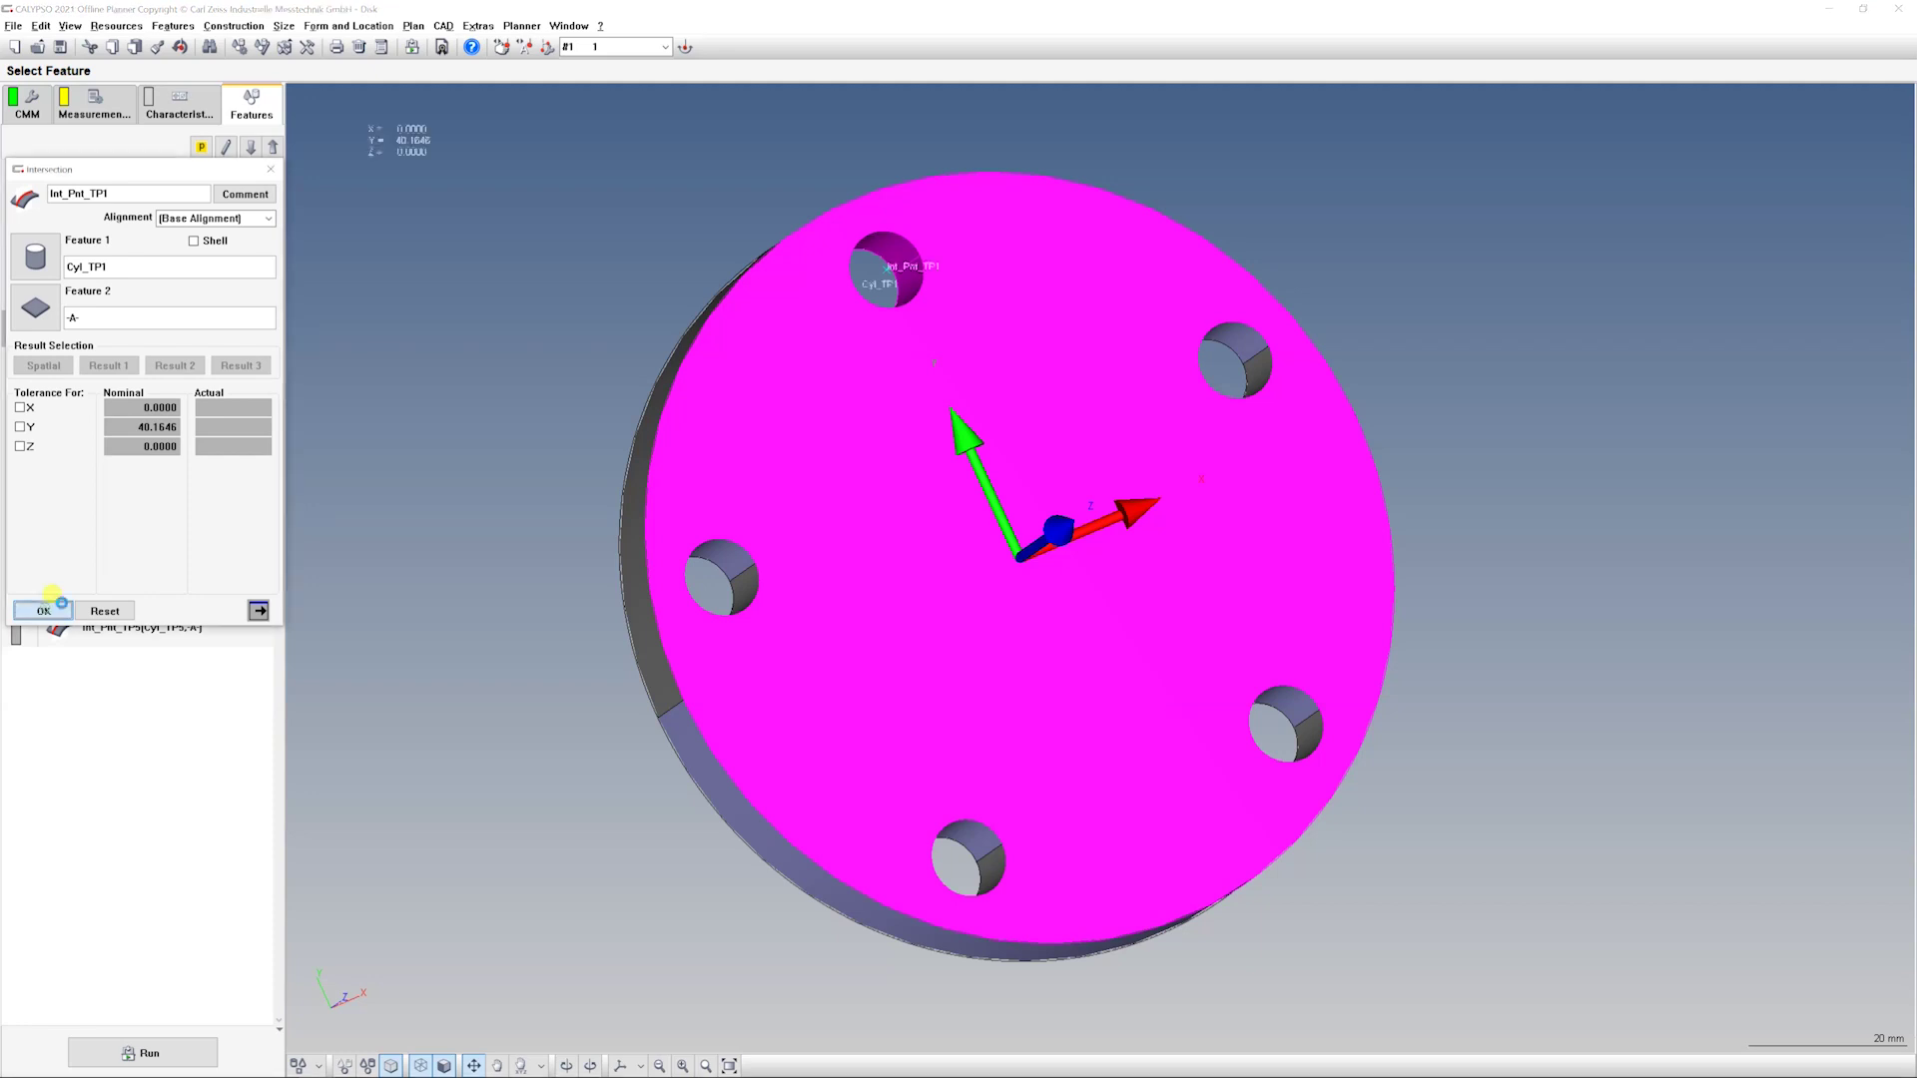
- Reopen Int_Pnt_TP1, view the disk's top face, and confirm nominals X 0, Y 40.1646, Z 0
double_click(180, 325)
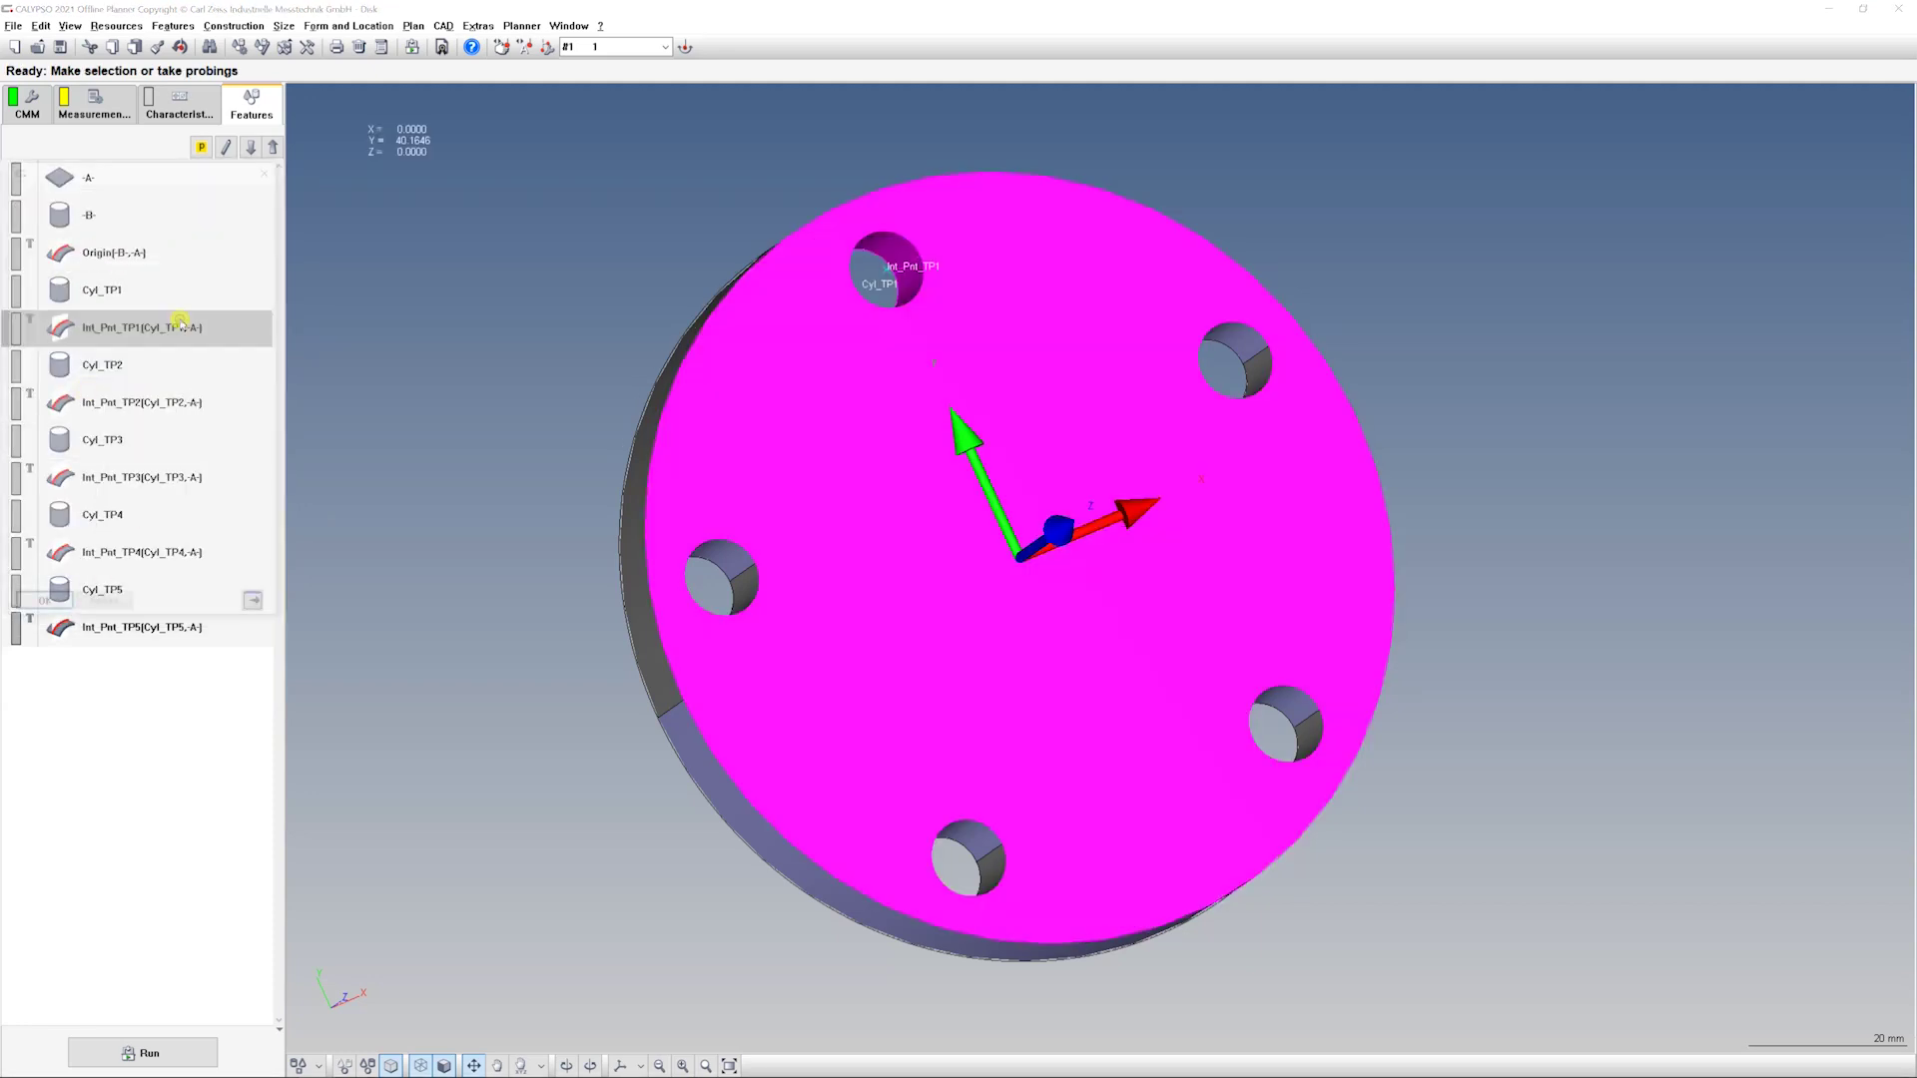
left_click_drag(373, 154, 523, 186)
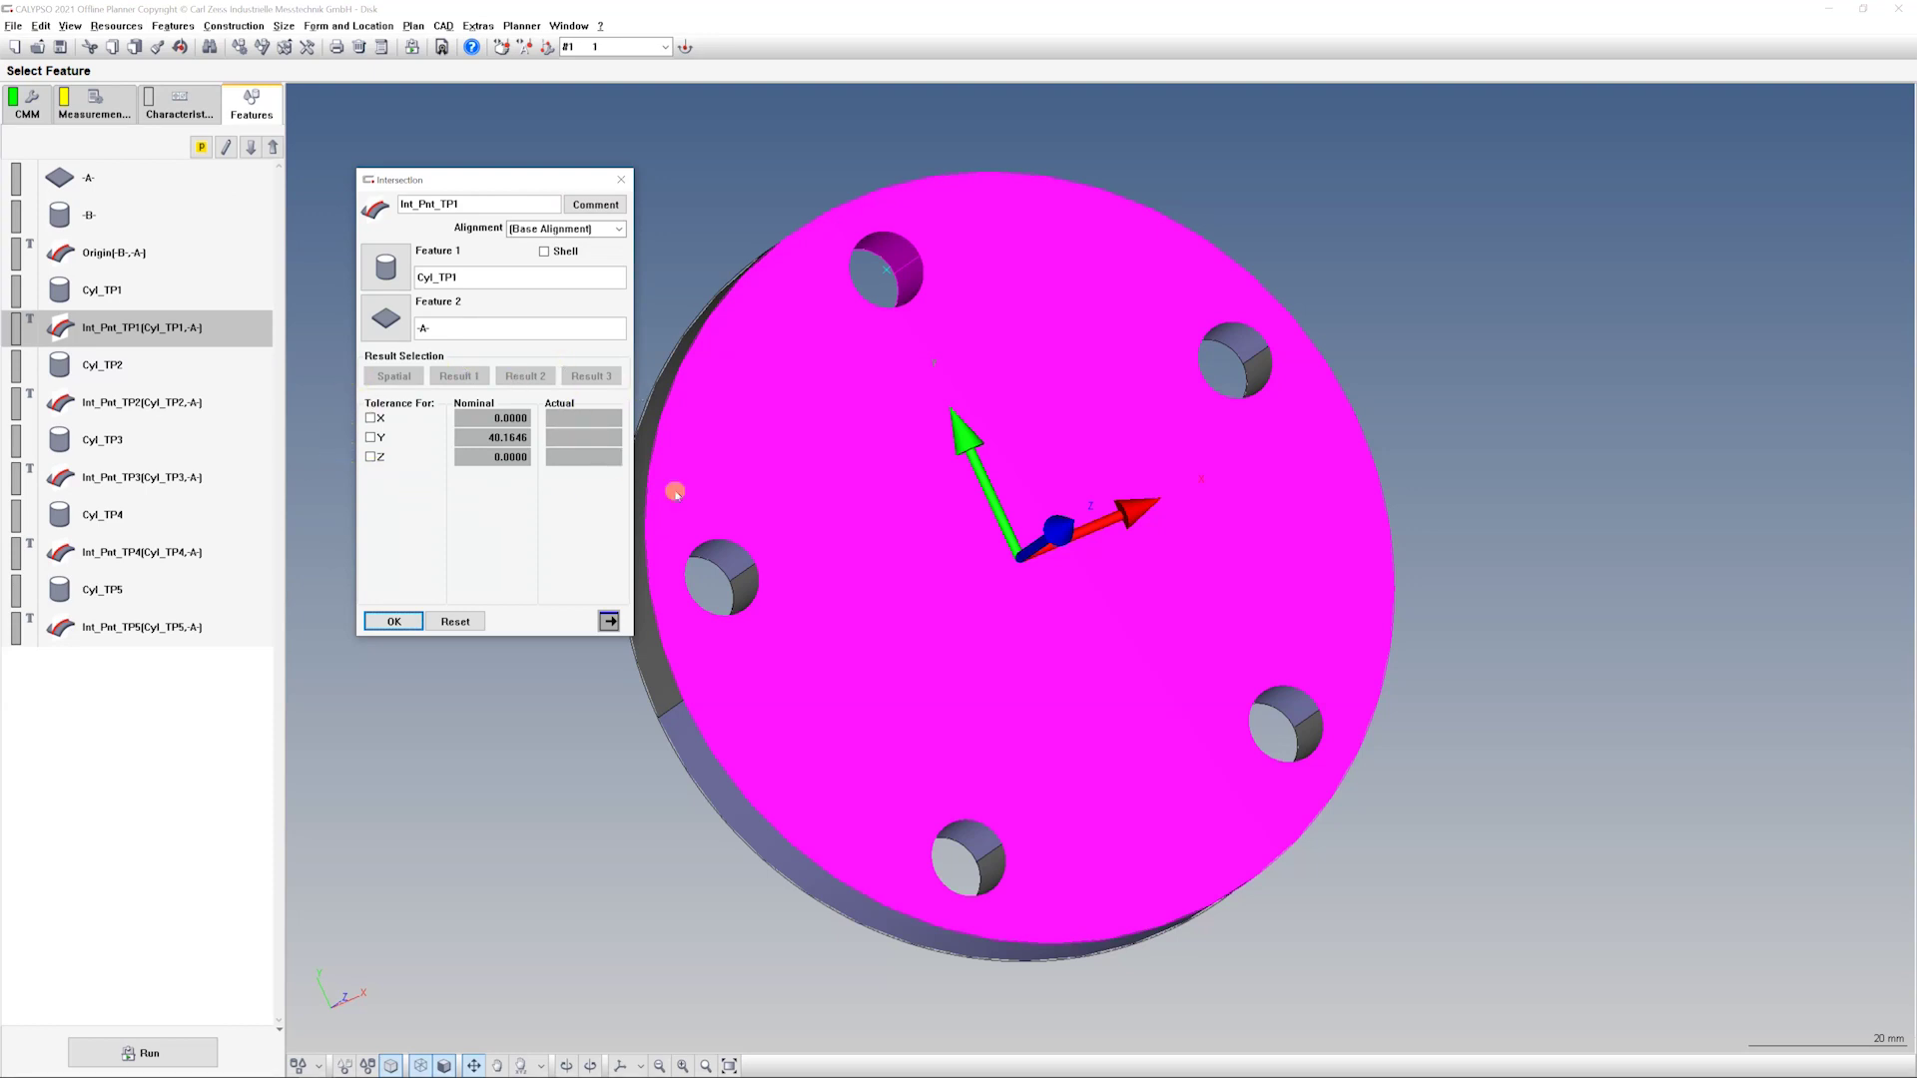
left_click_drag(954, 484, 920, 407)
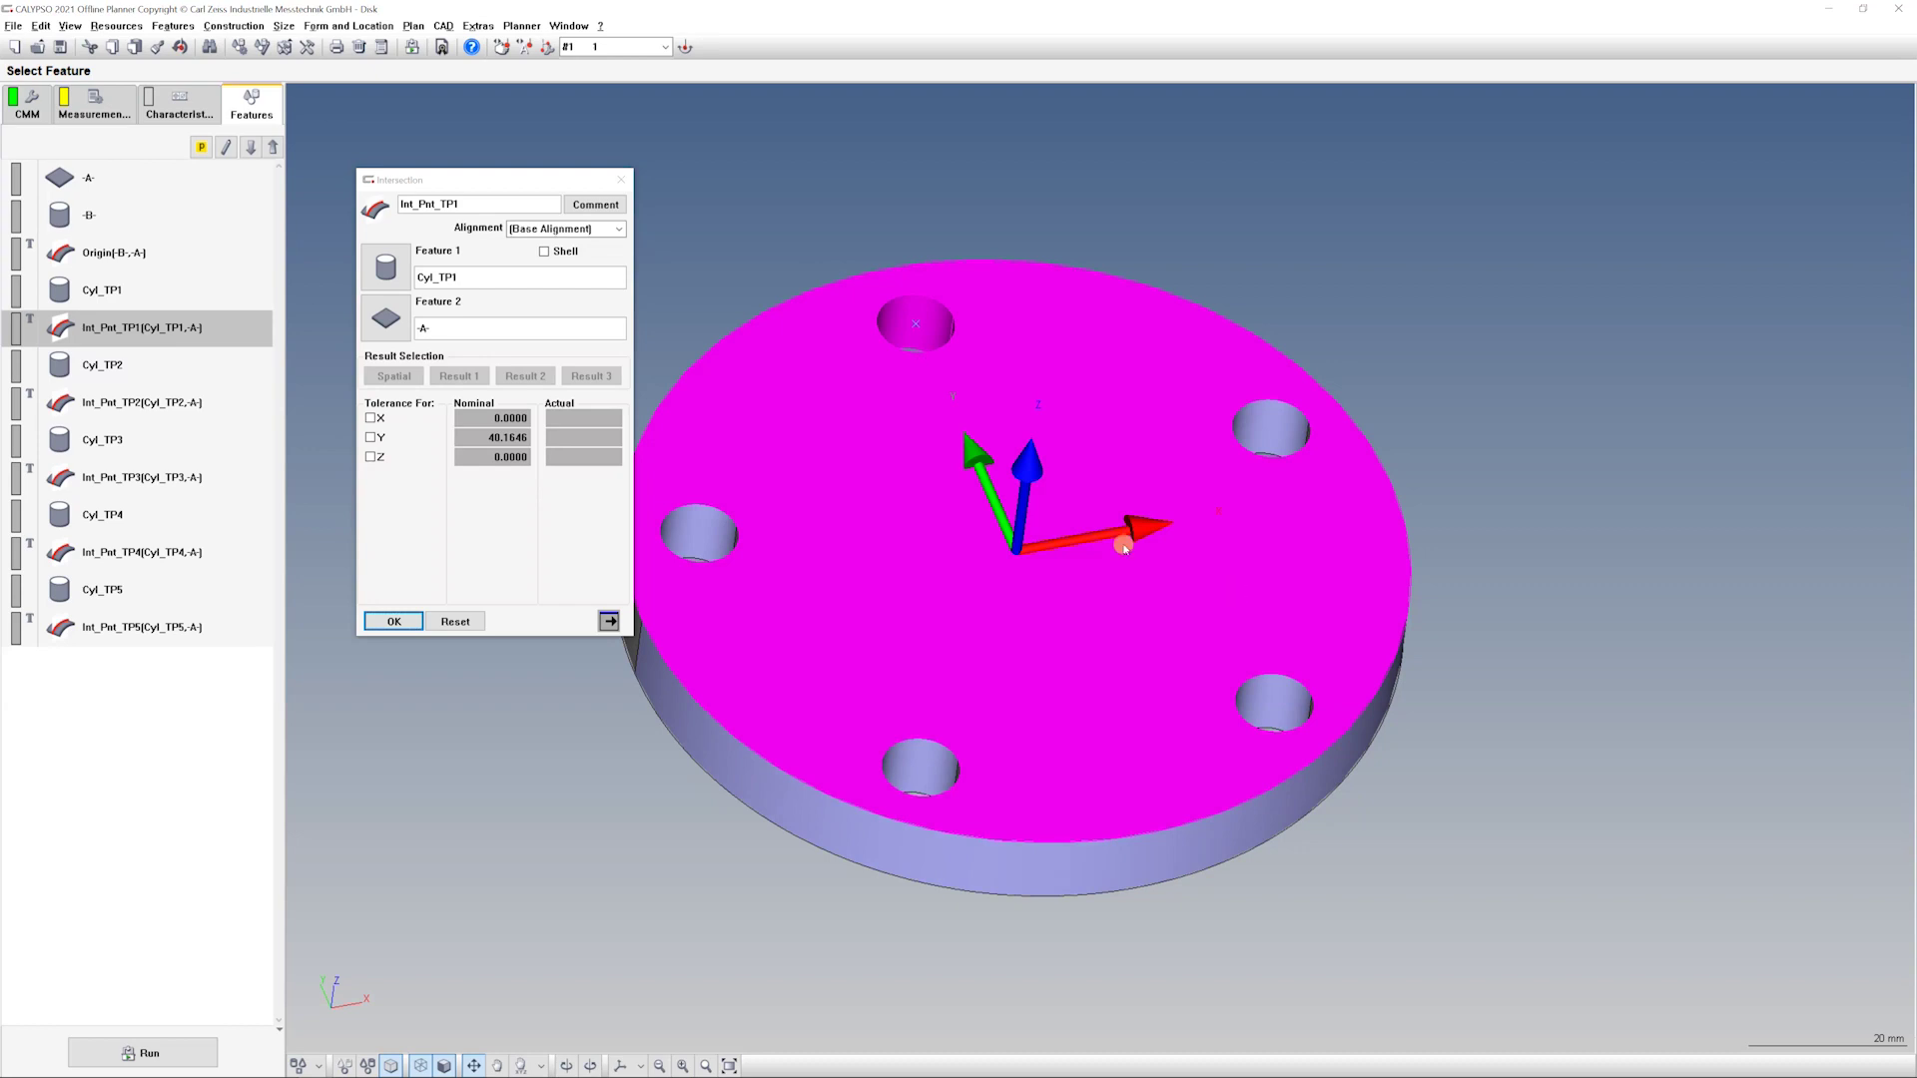
left_click(392, 620)
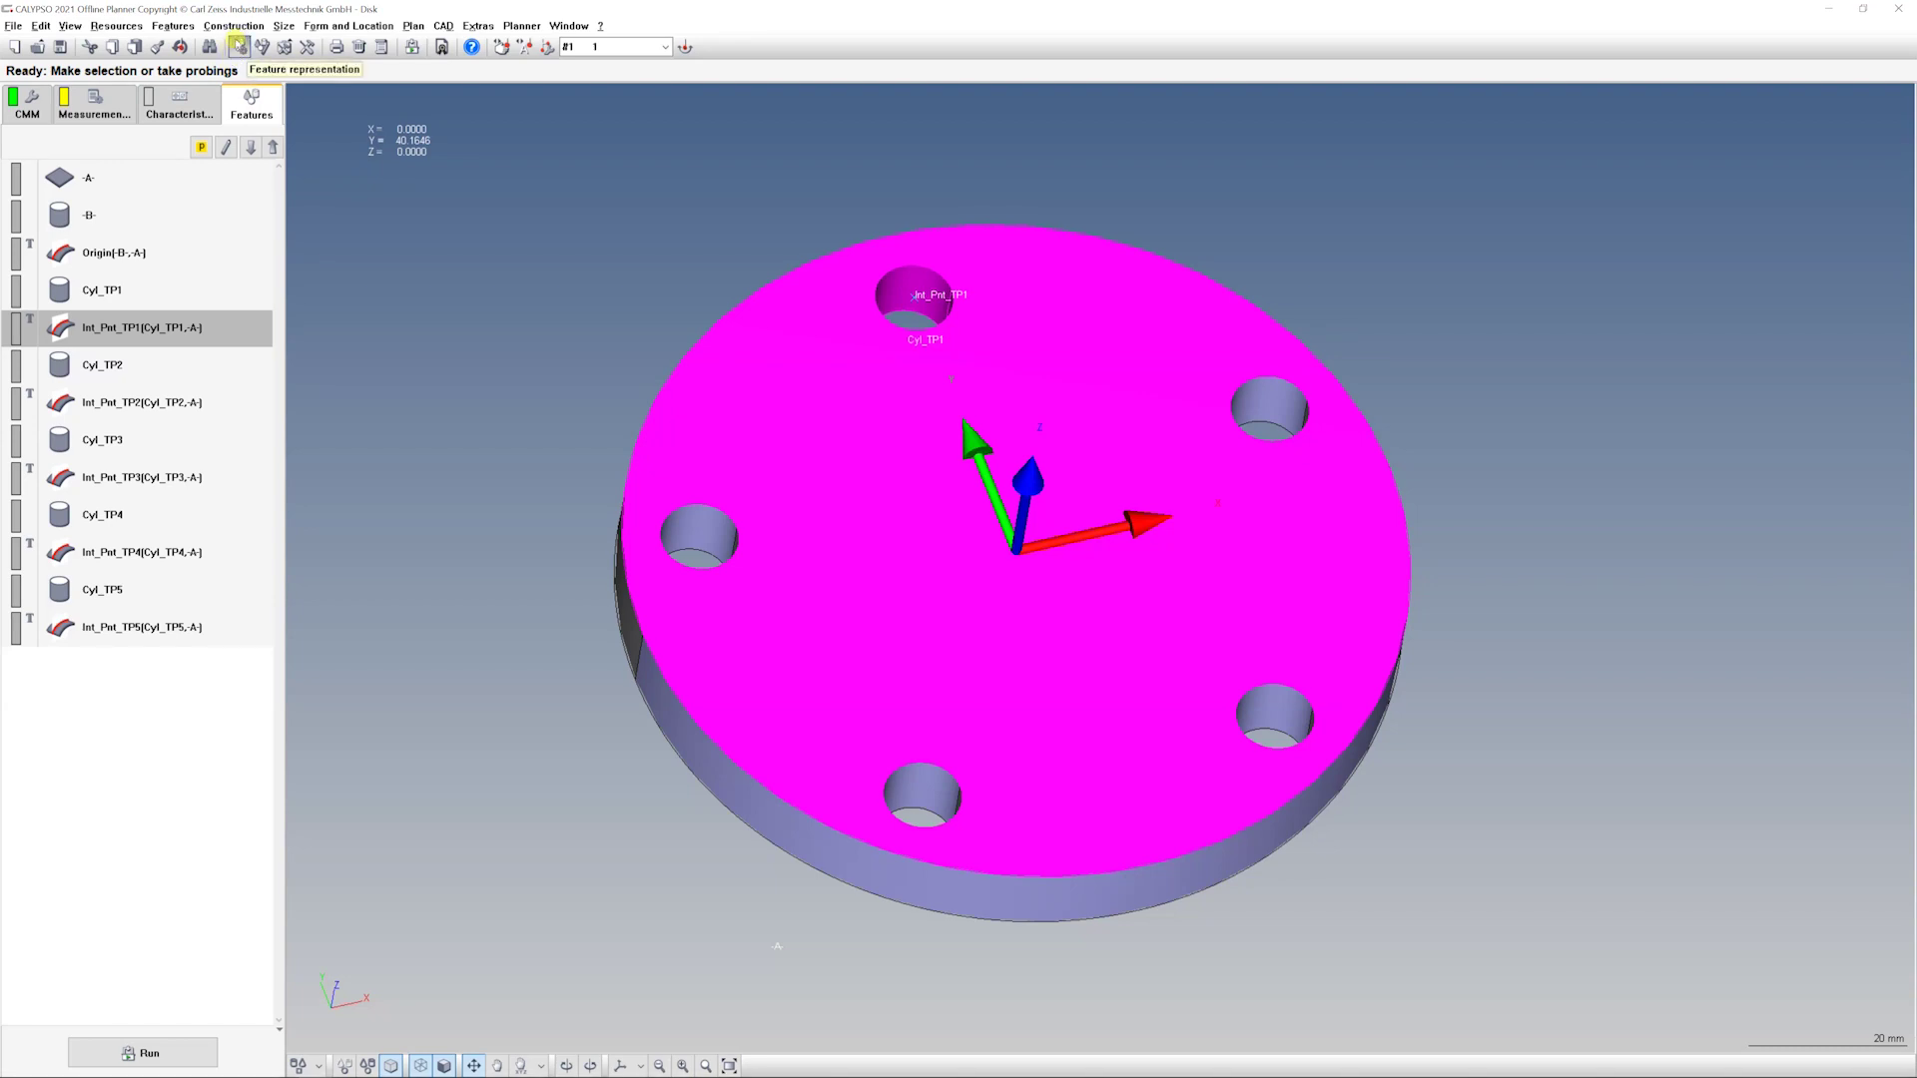
- Open Resources > Features representation and select the Point feature type
left_click(117, 26)
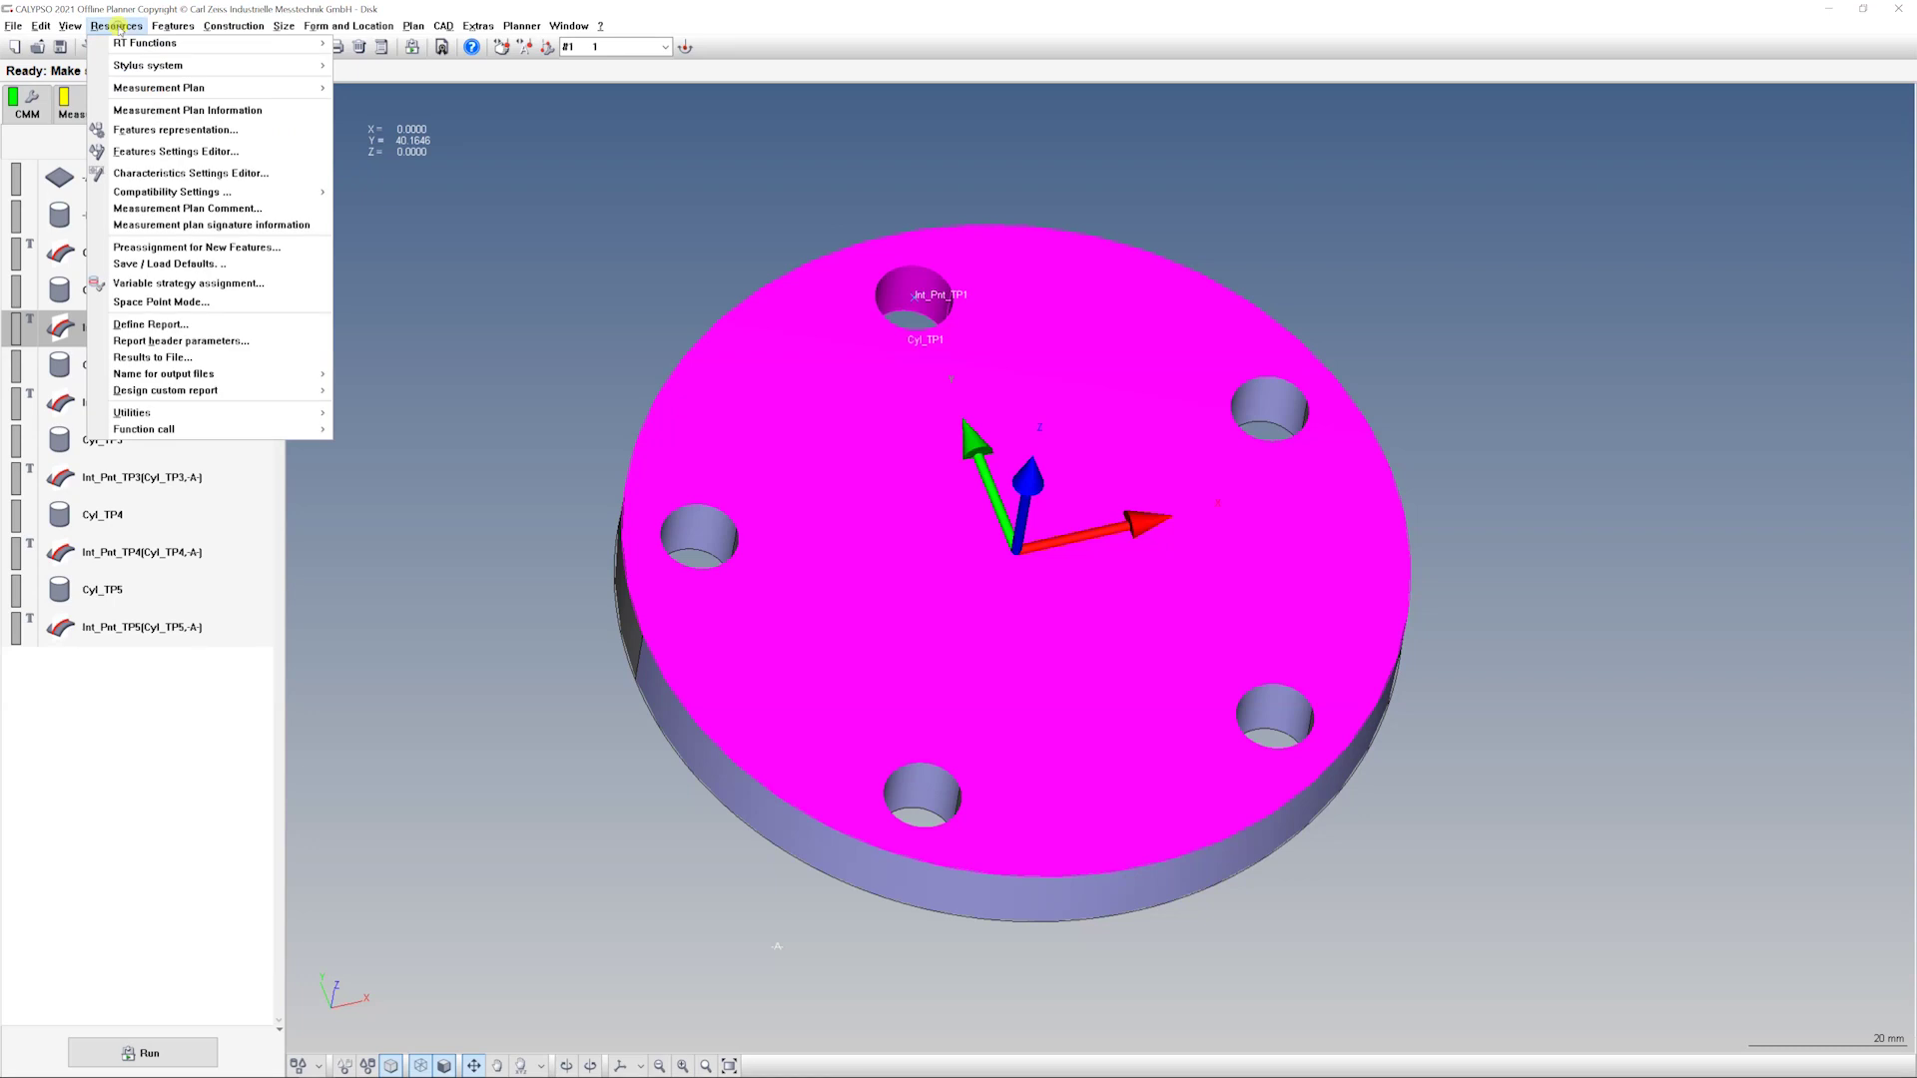
left_click(220, 134)
left_click_drag(796, 185, 1001, 260)
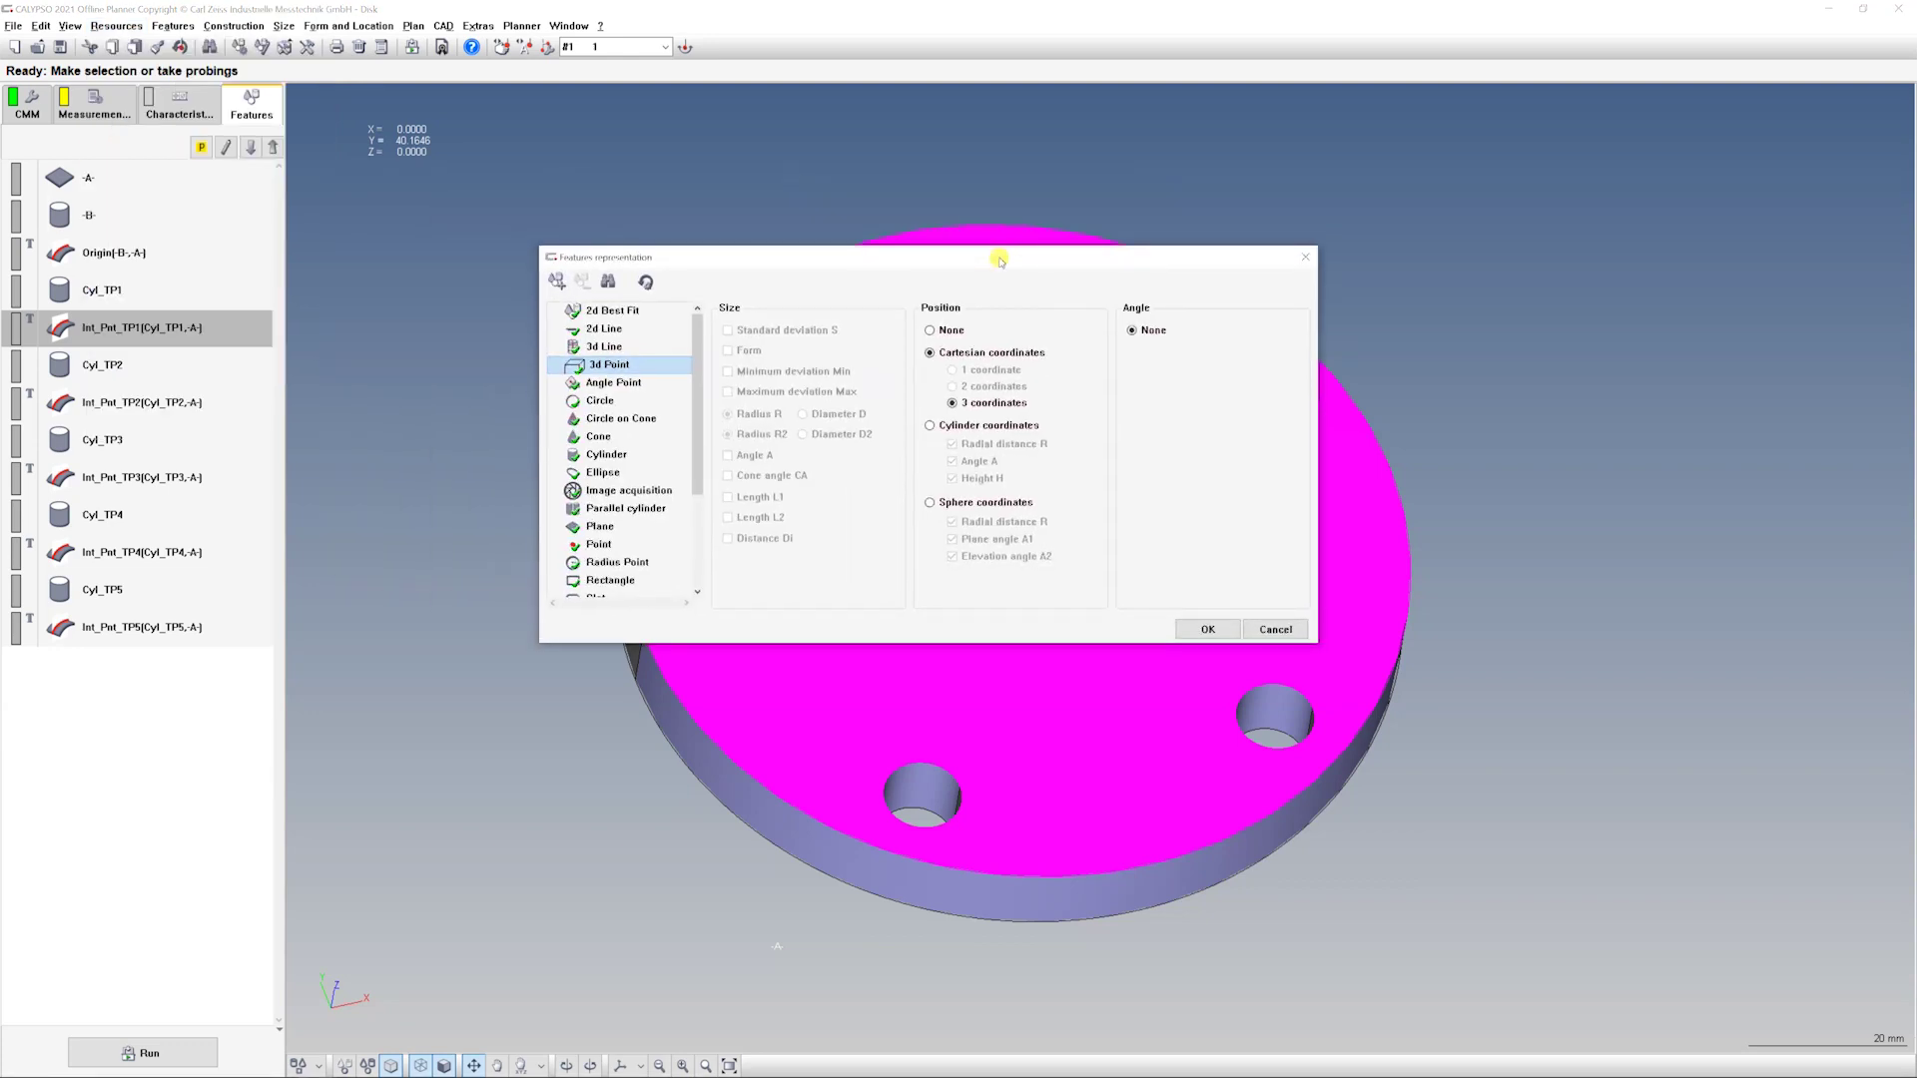
scroll(640, 338, "down", 3)
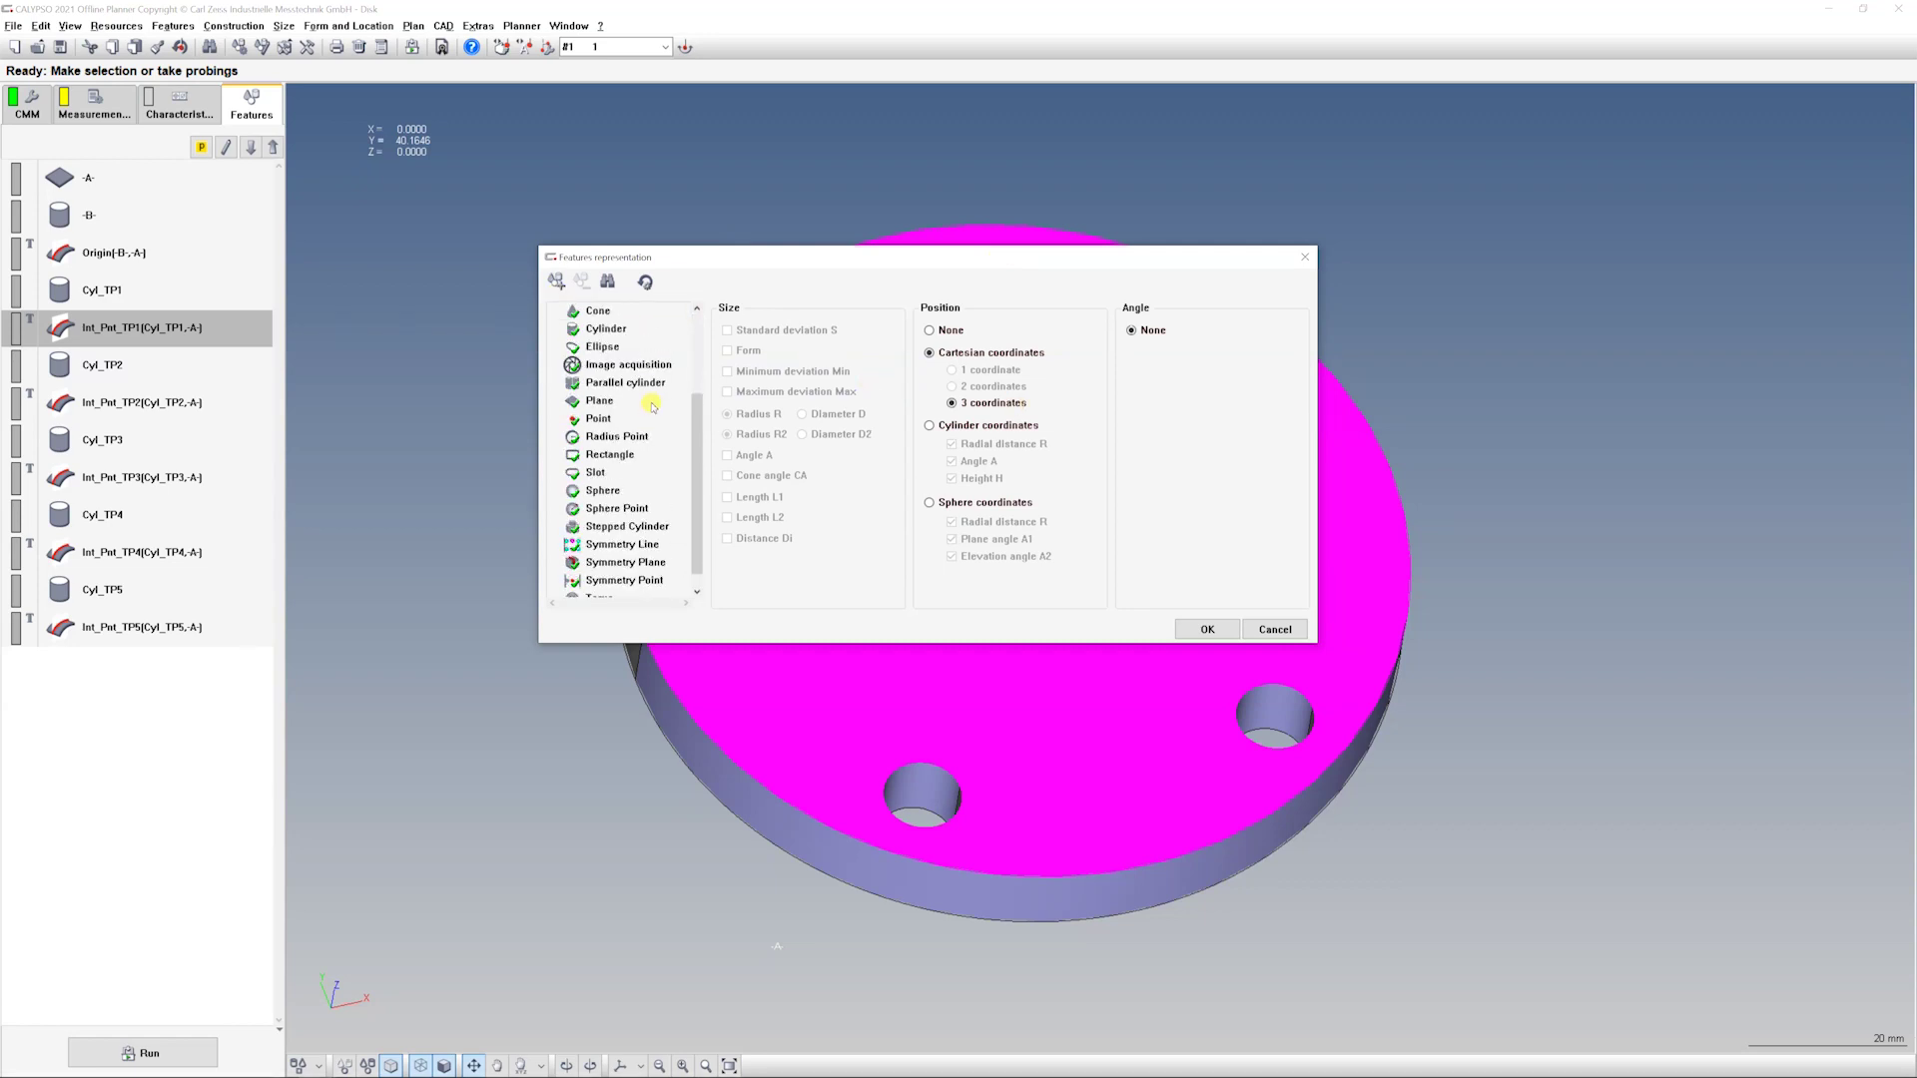
scroll(651, 407, "up", 3)
scroll(651, 405, "down", 2)
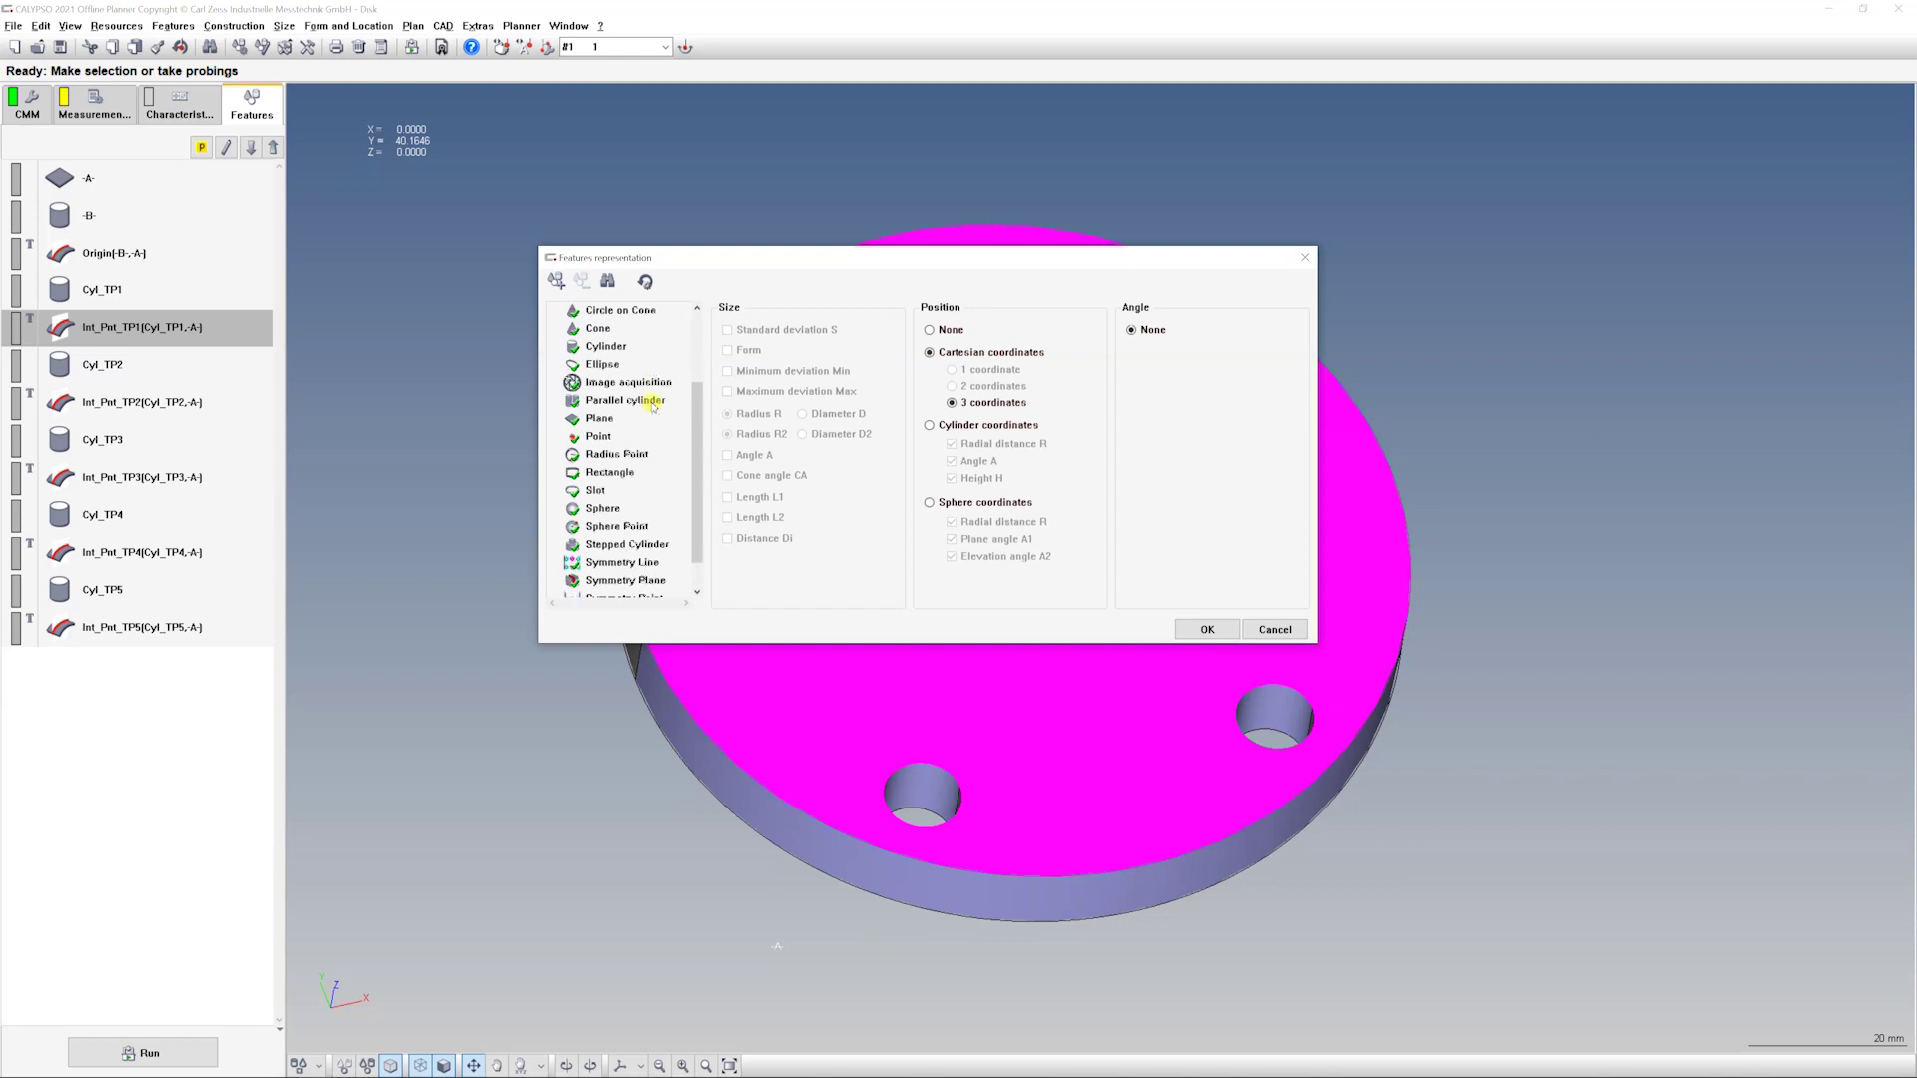
left_click(602, 437)
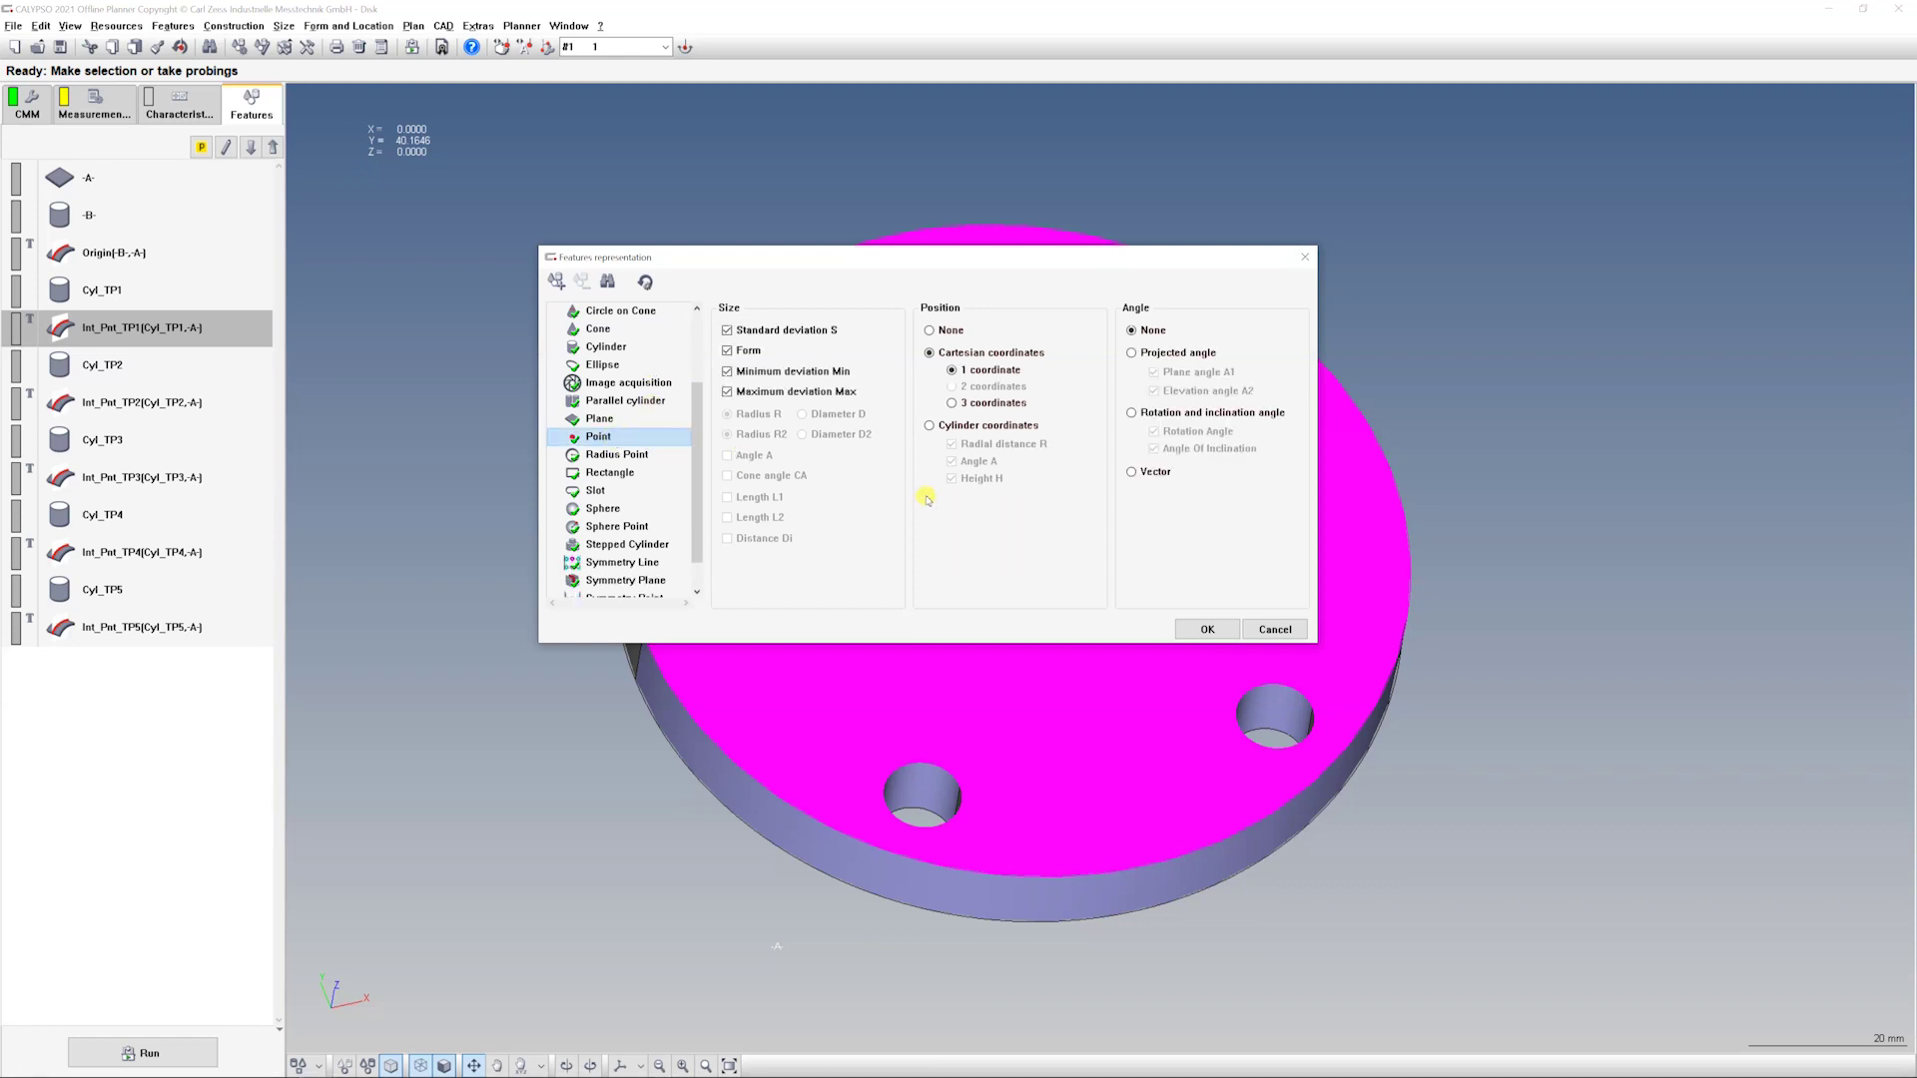
scroll(693, 429, "up", 3)
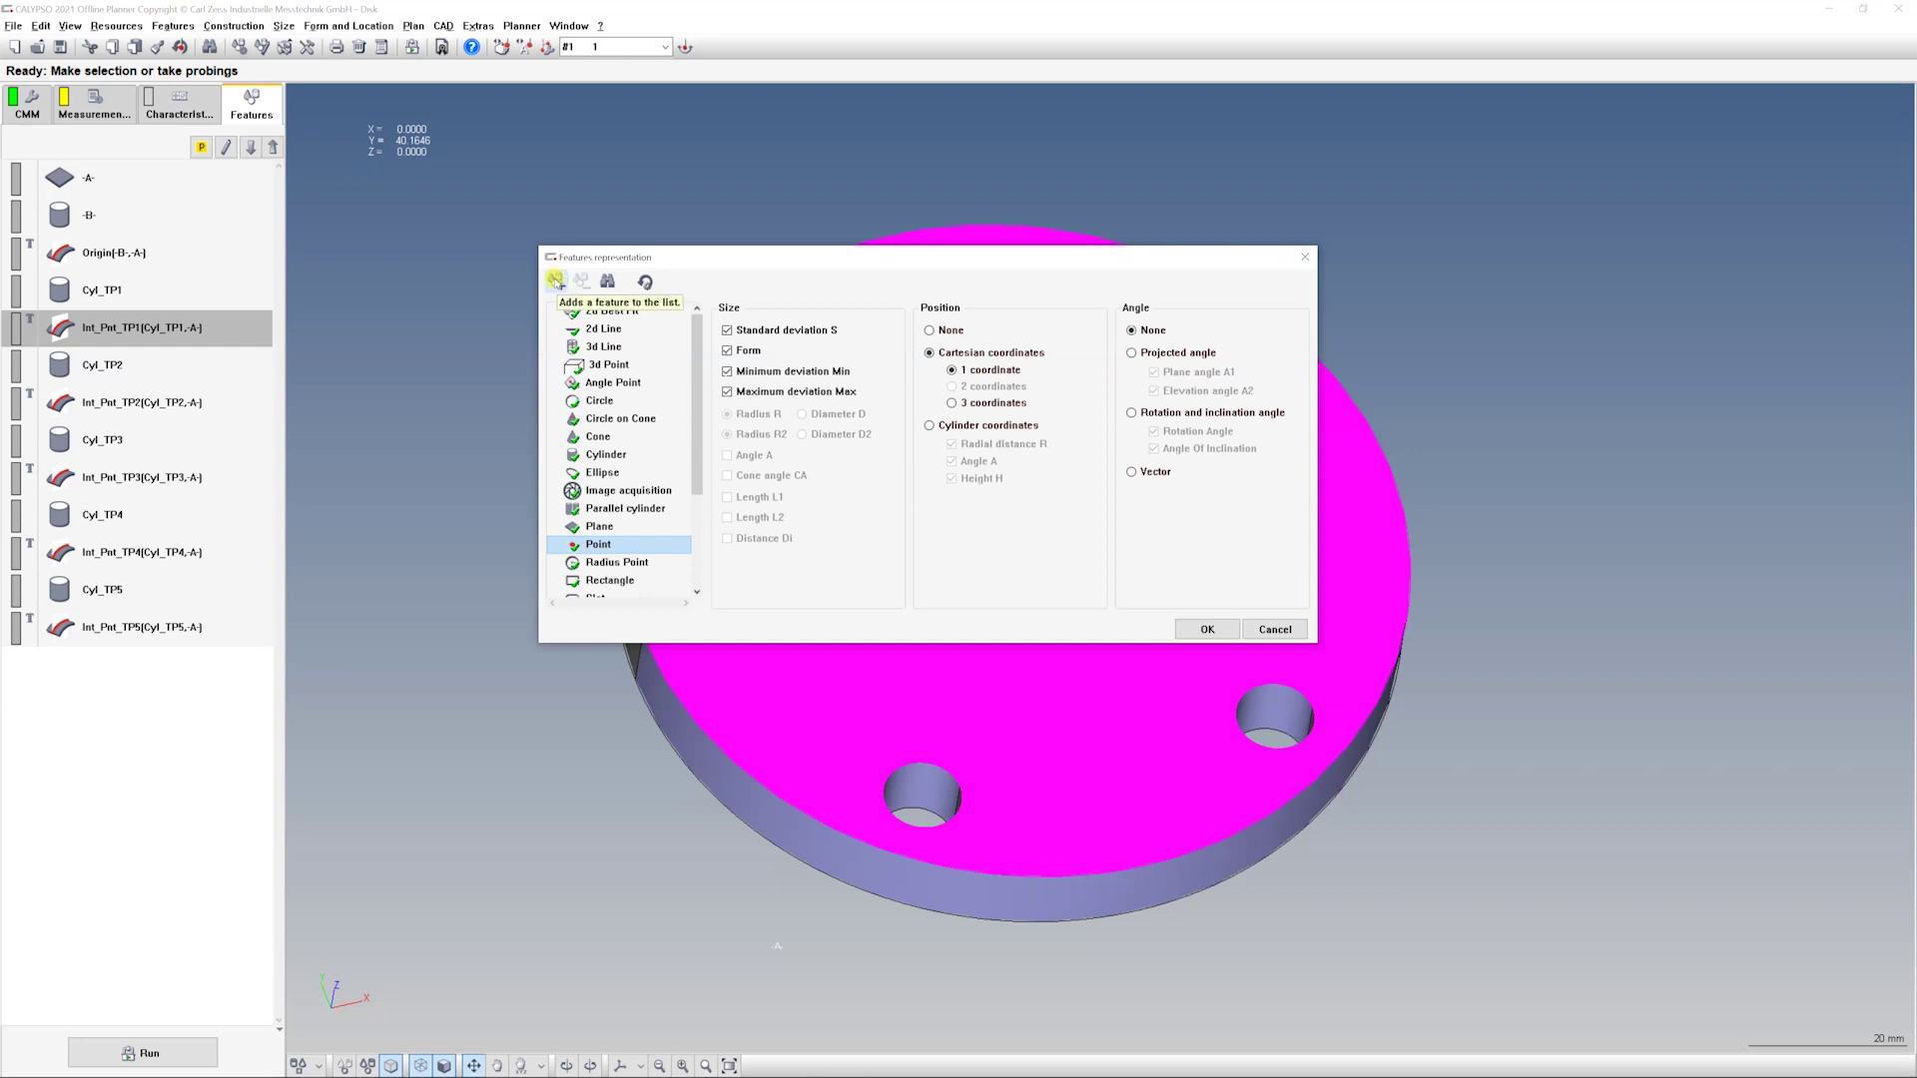
left_click(557, 280)
- Select Int_Pnt_TP1 through Int_Pnt_TP5 and add them to the 3d Point list
left_click(597, 482)
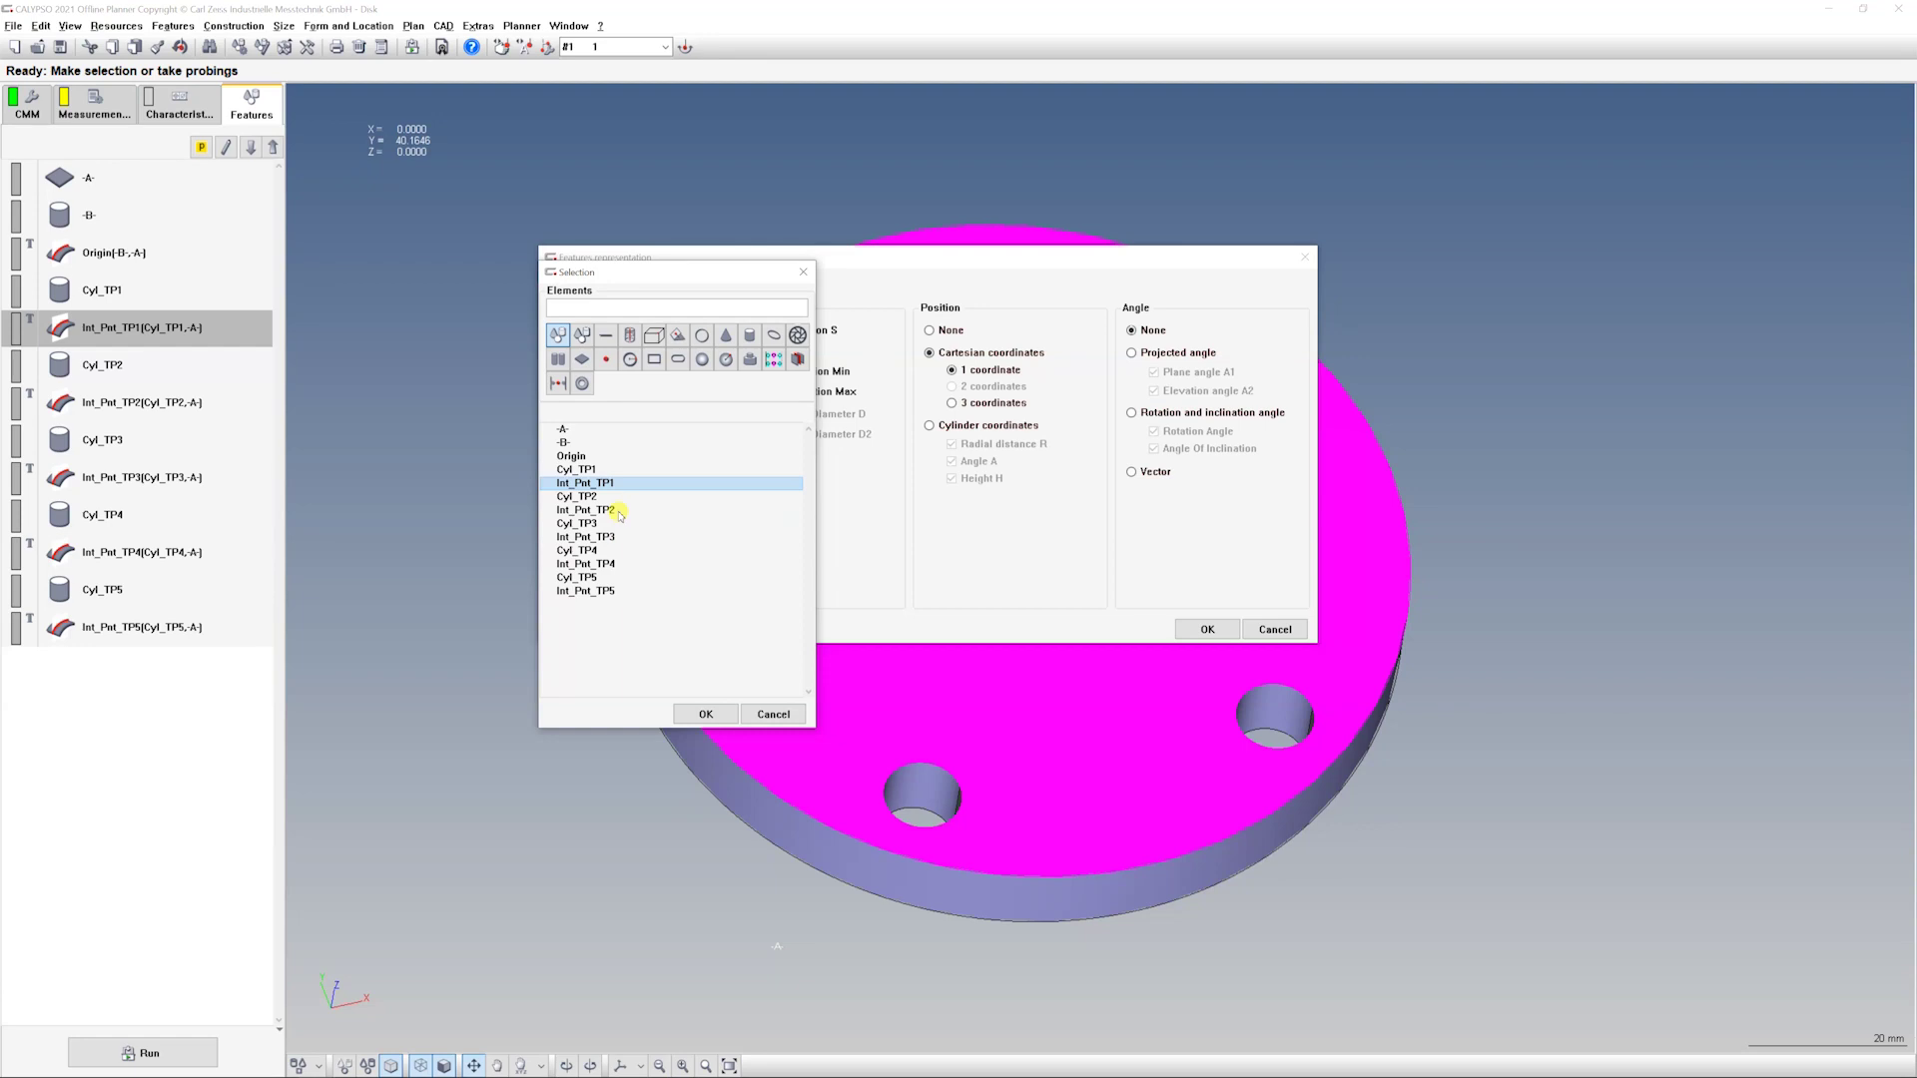
left_click(618, 510, "ctrl")
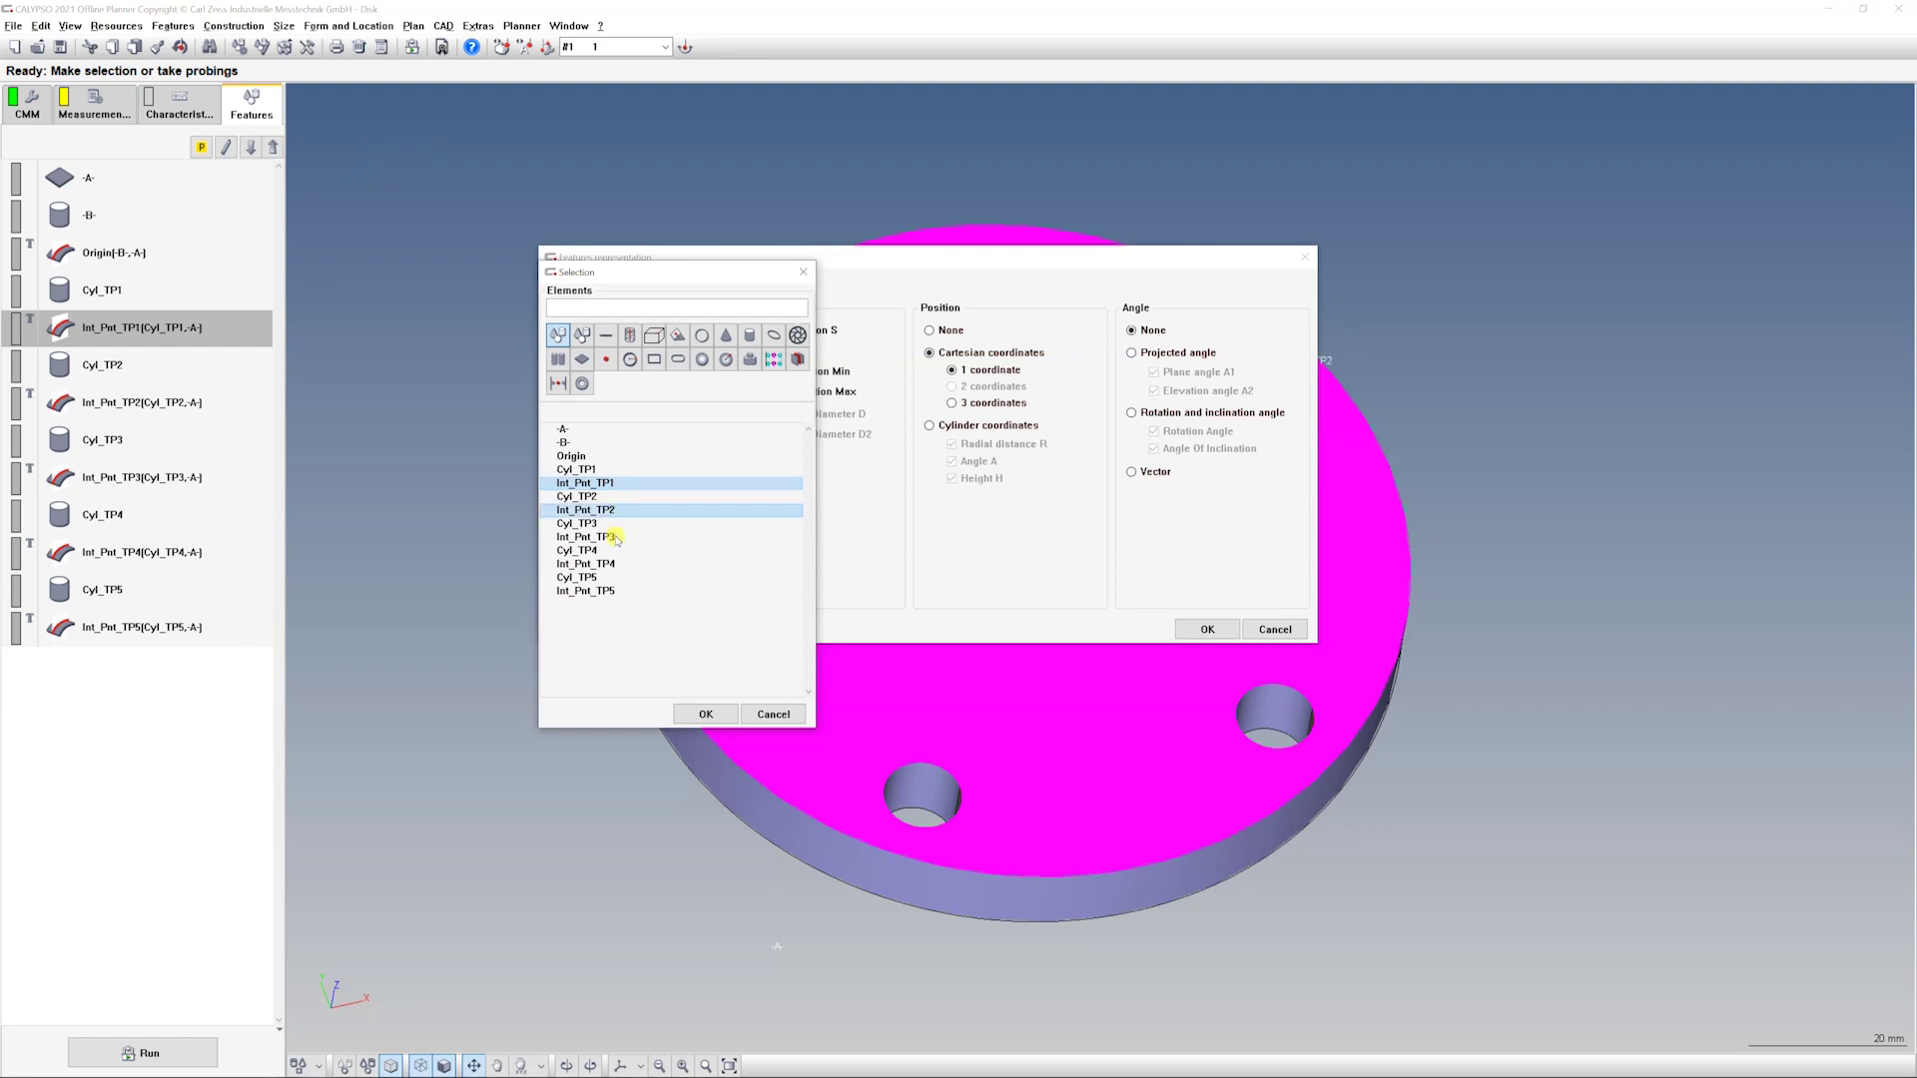
left_click(616, 537, "ctrl")
left_click(612, 566, "ctrl")
left_click(613, 591, "ctrl")
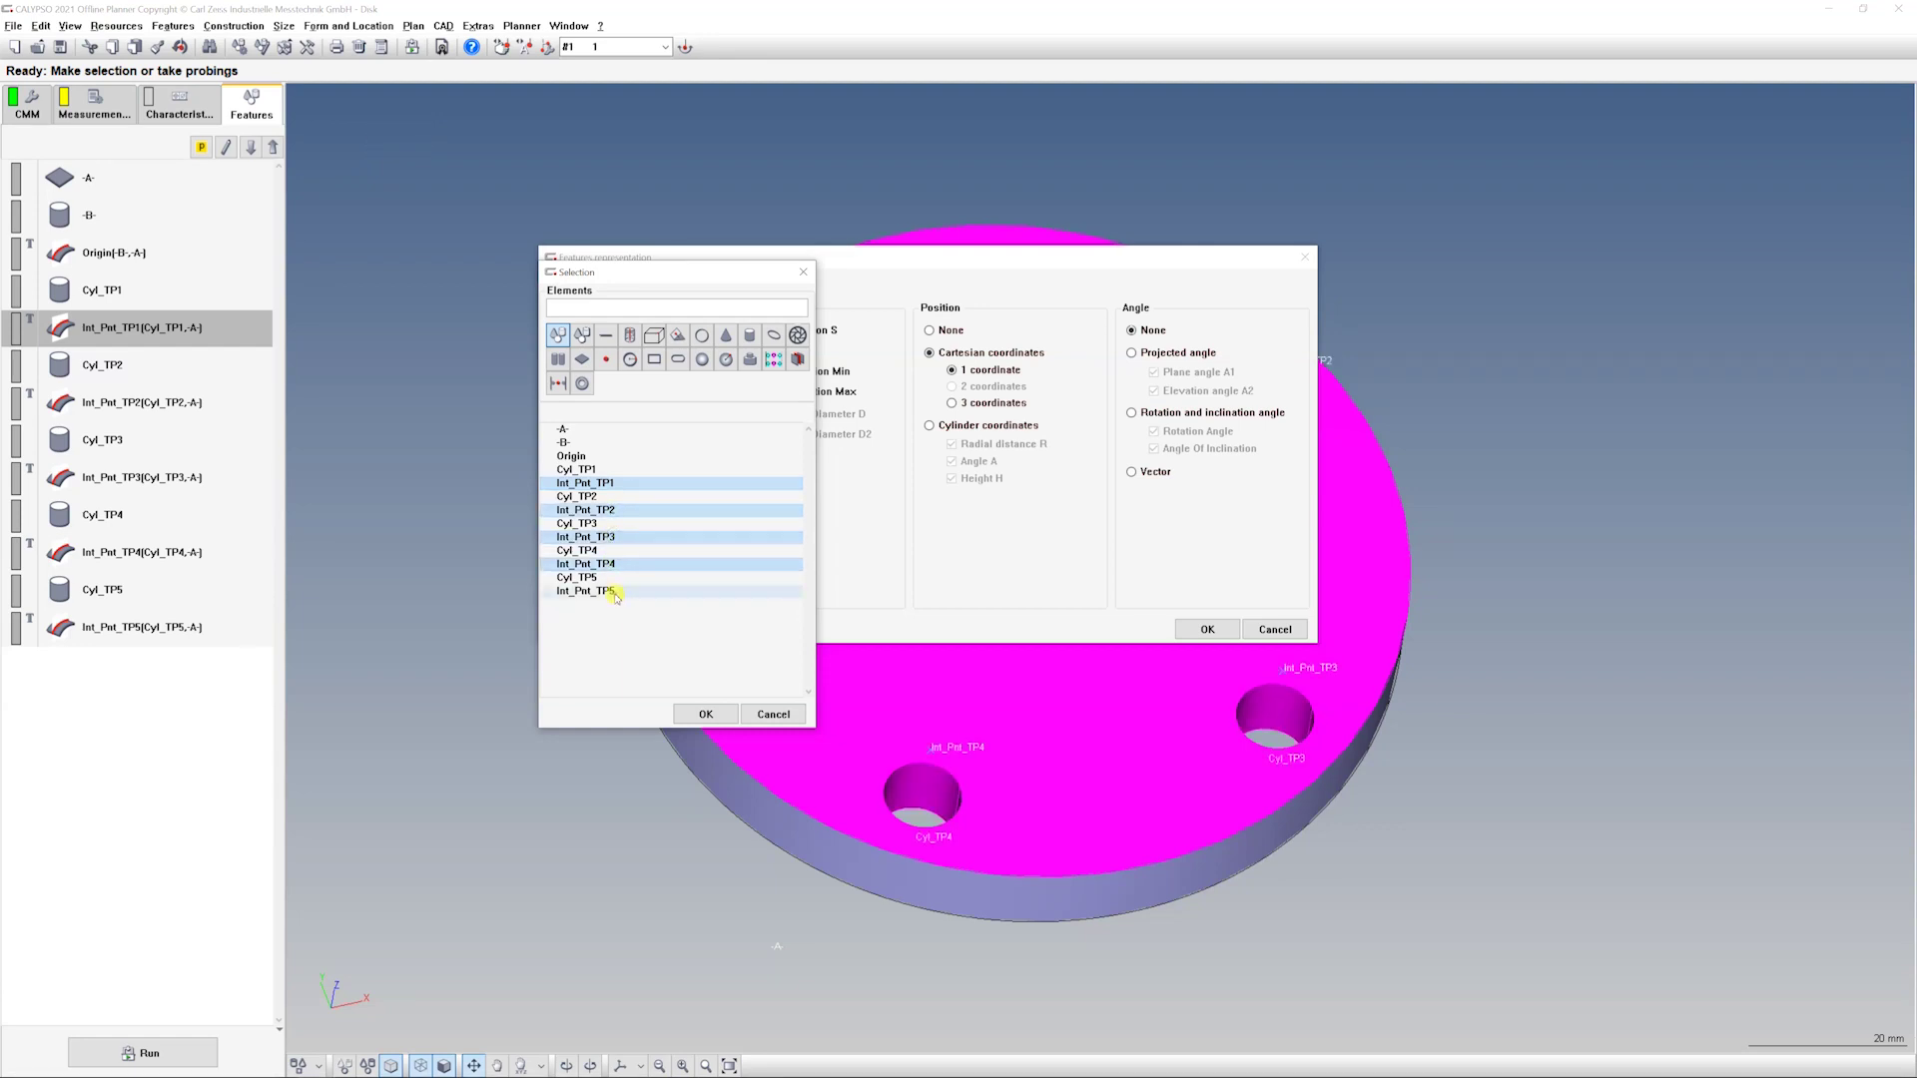
left_click(706, 714)
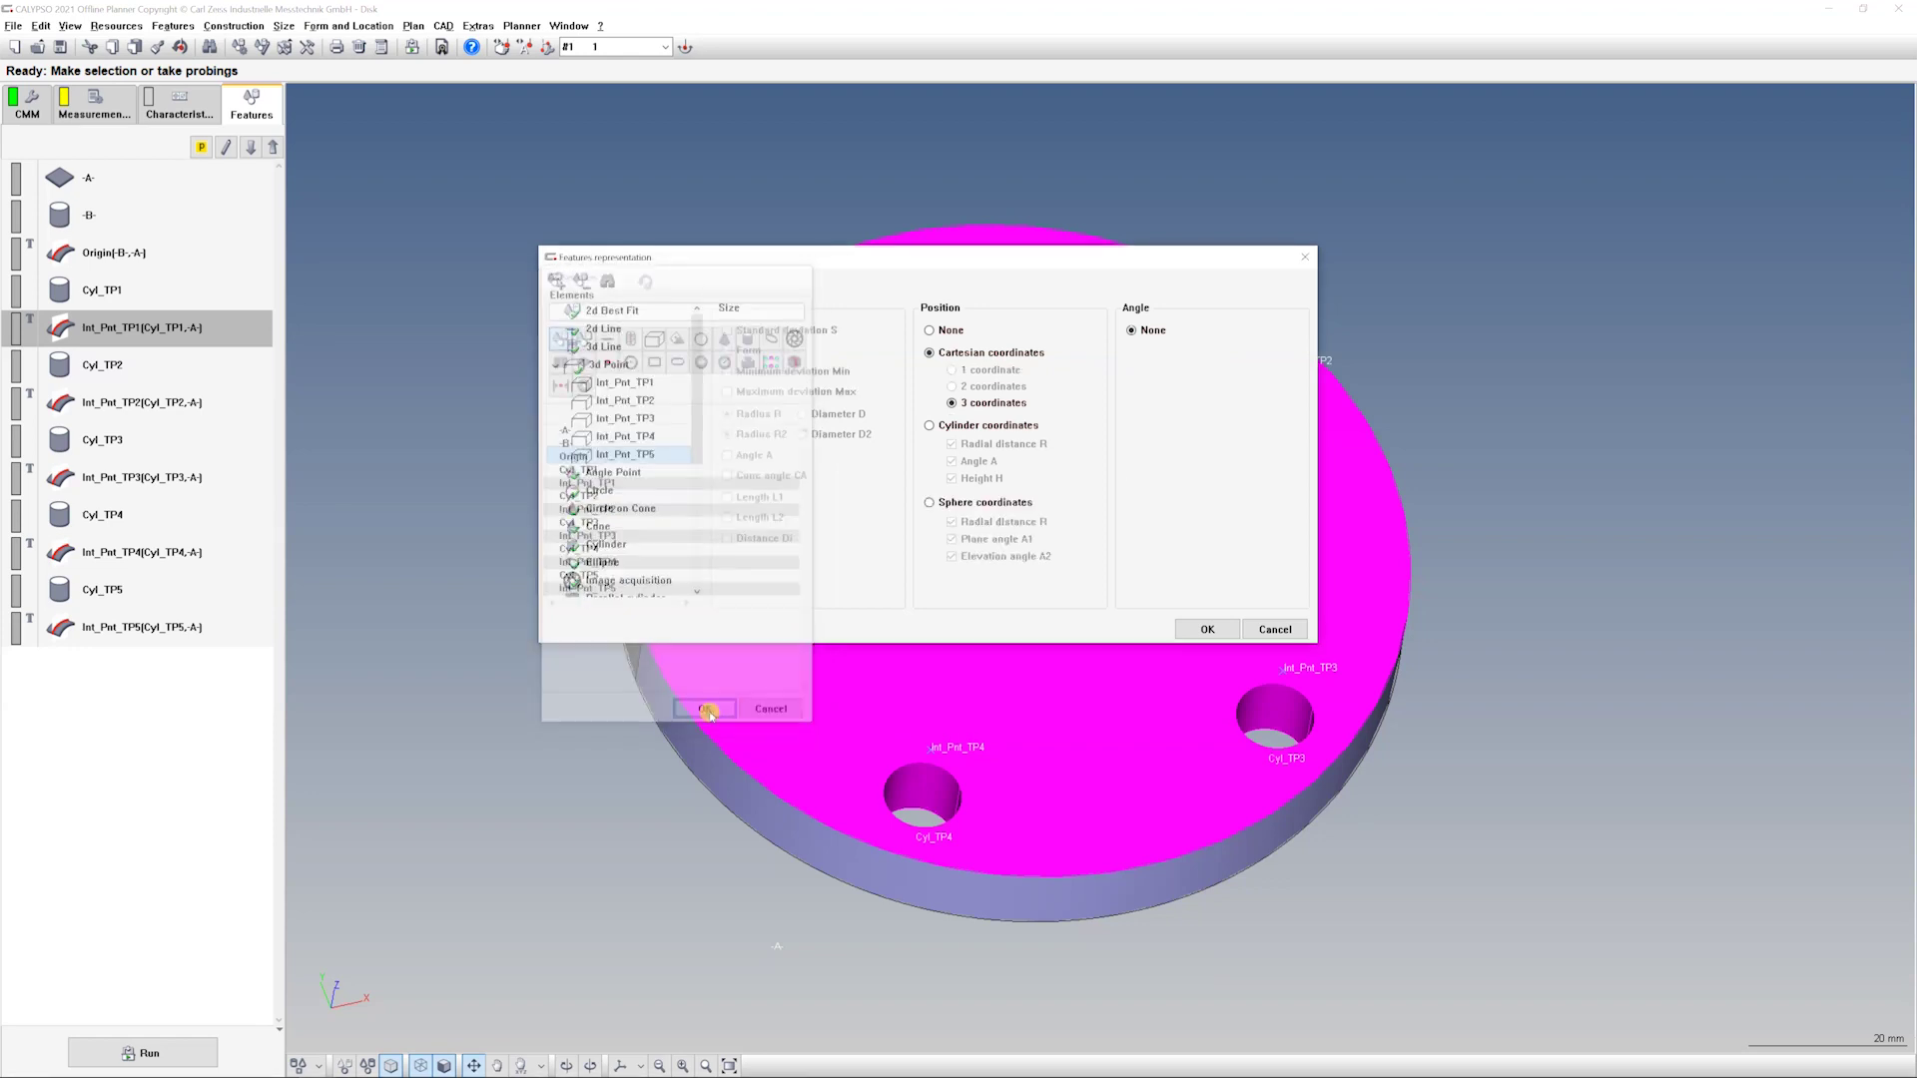
- Switch Int_Pnt_TP1 to cylinder coordinates, giving nominals R 40.1646, A 90, H 0
left_click(631, 382)
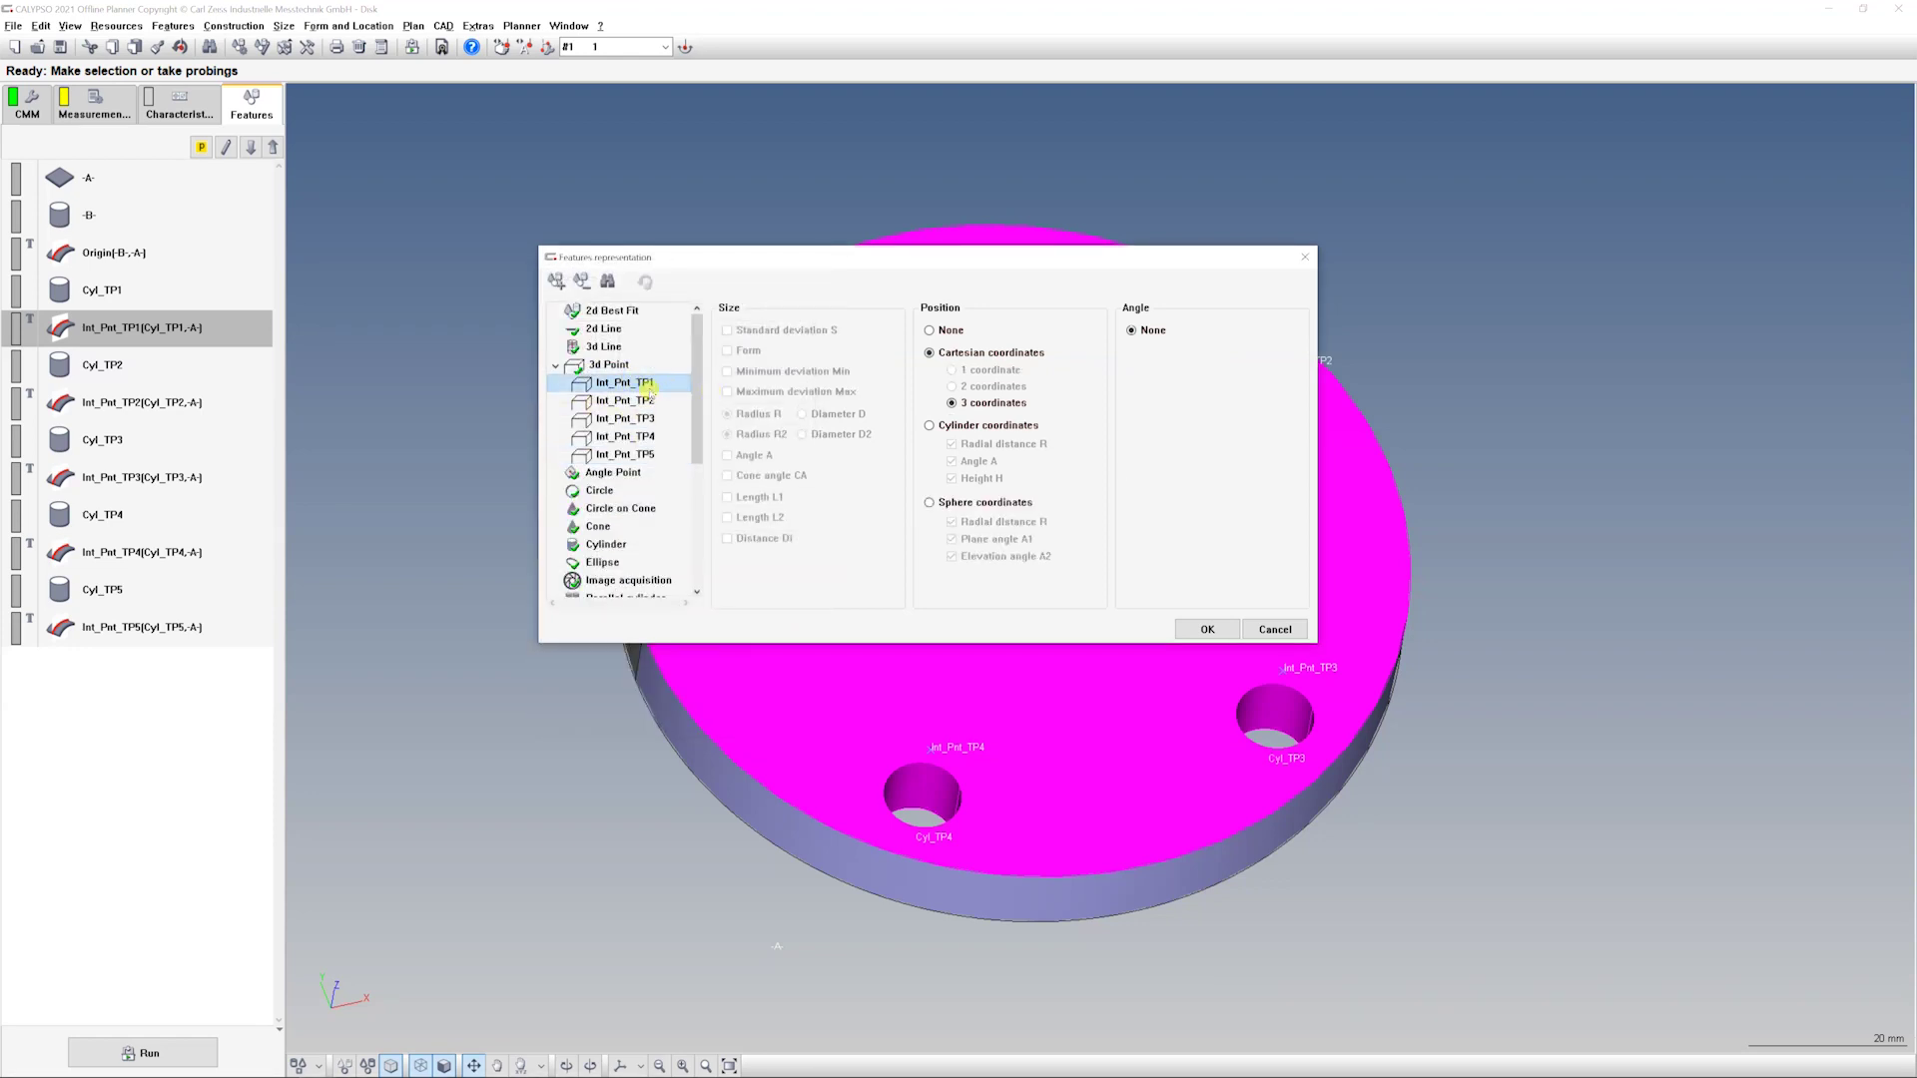
left_click(999, 424)
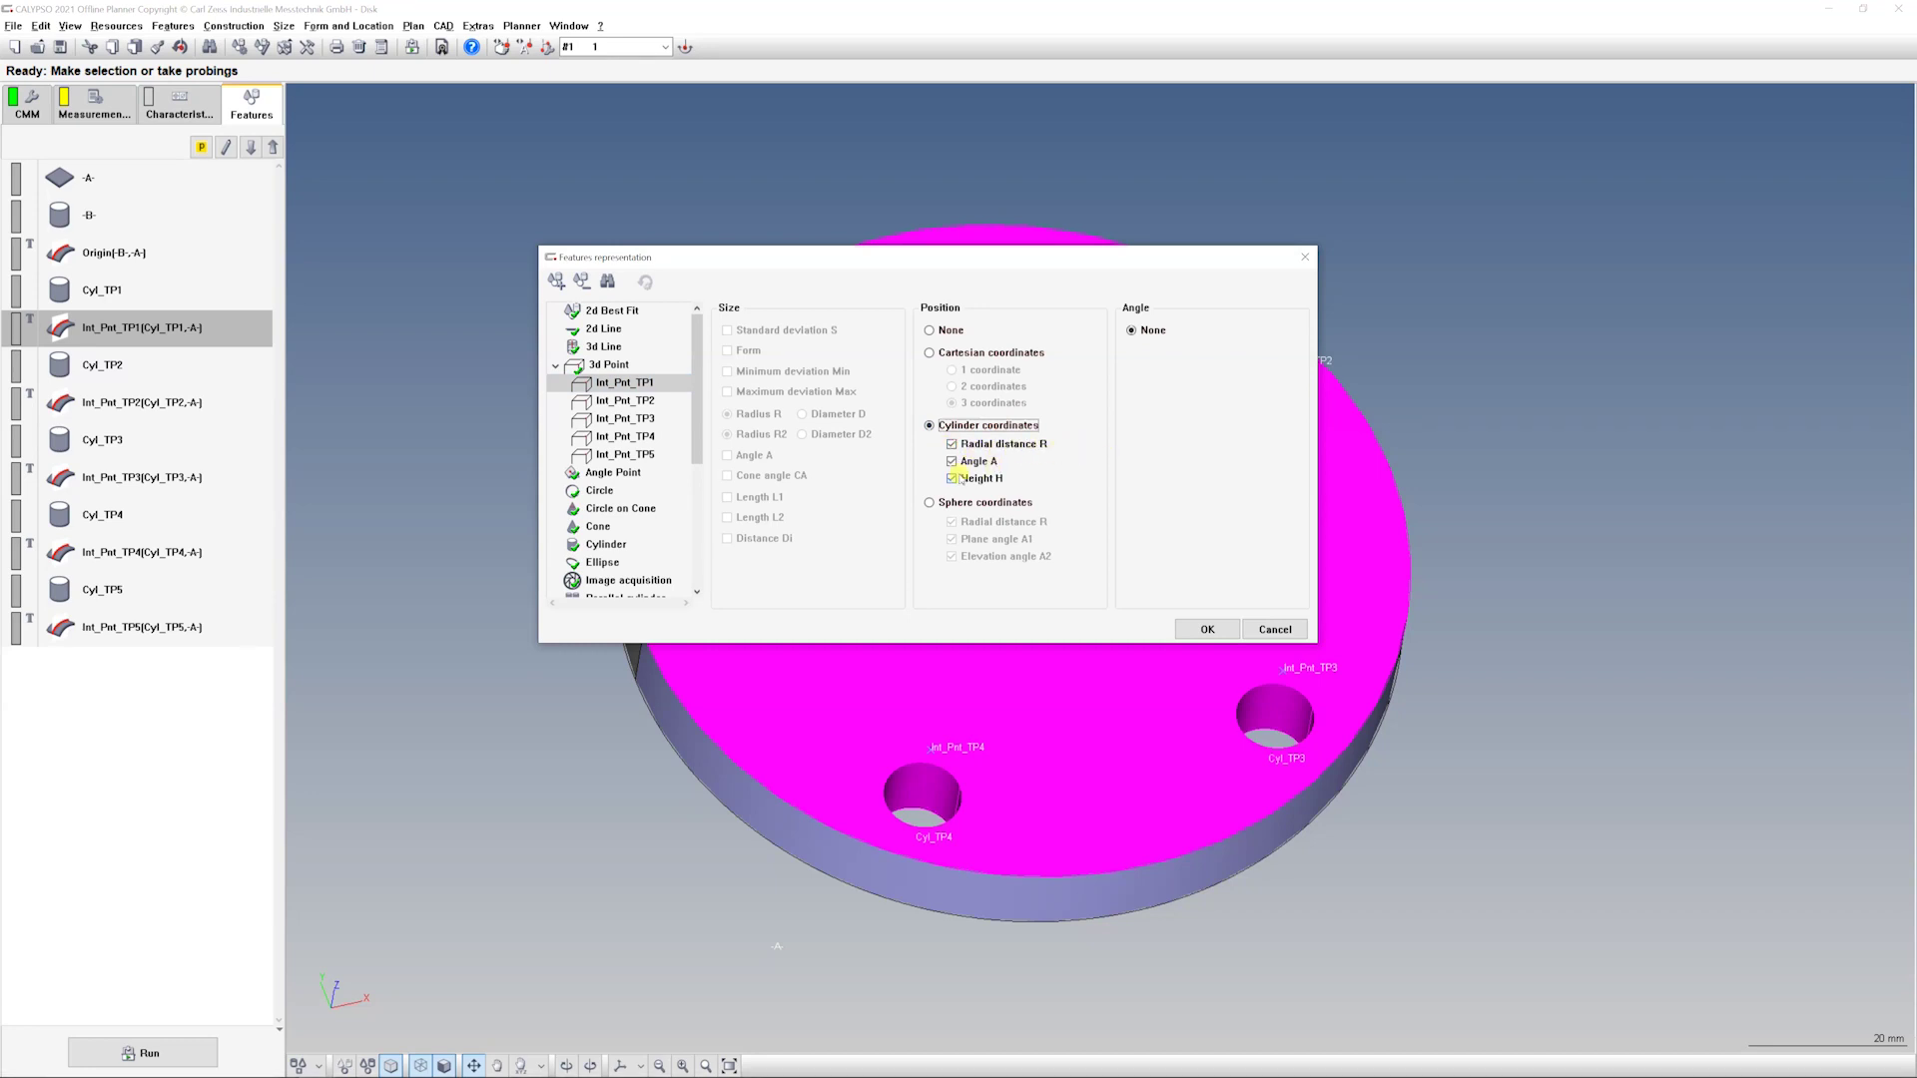
left_click(1207, 629)
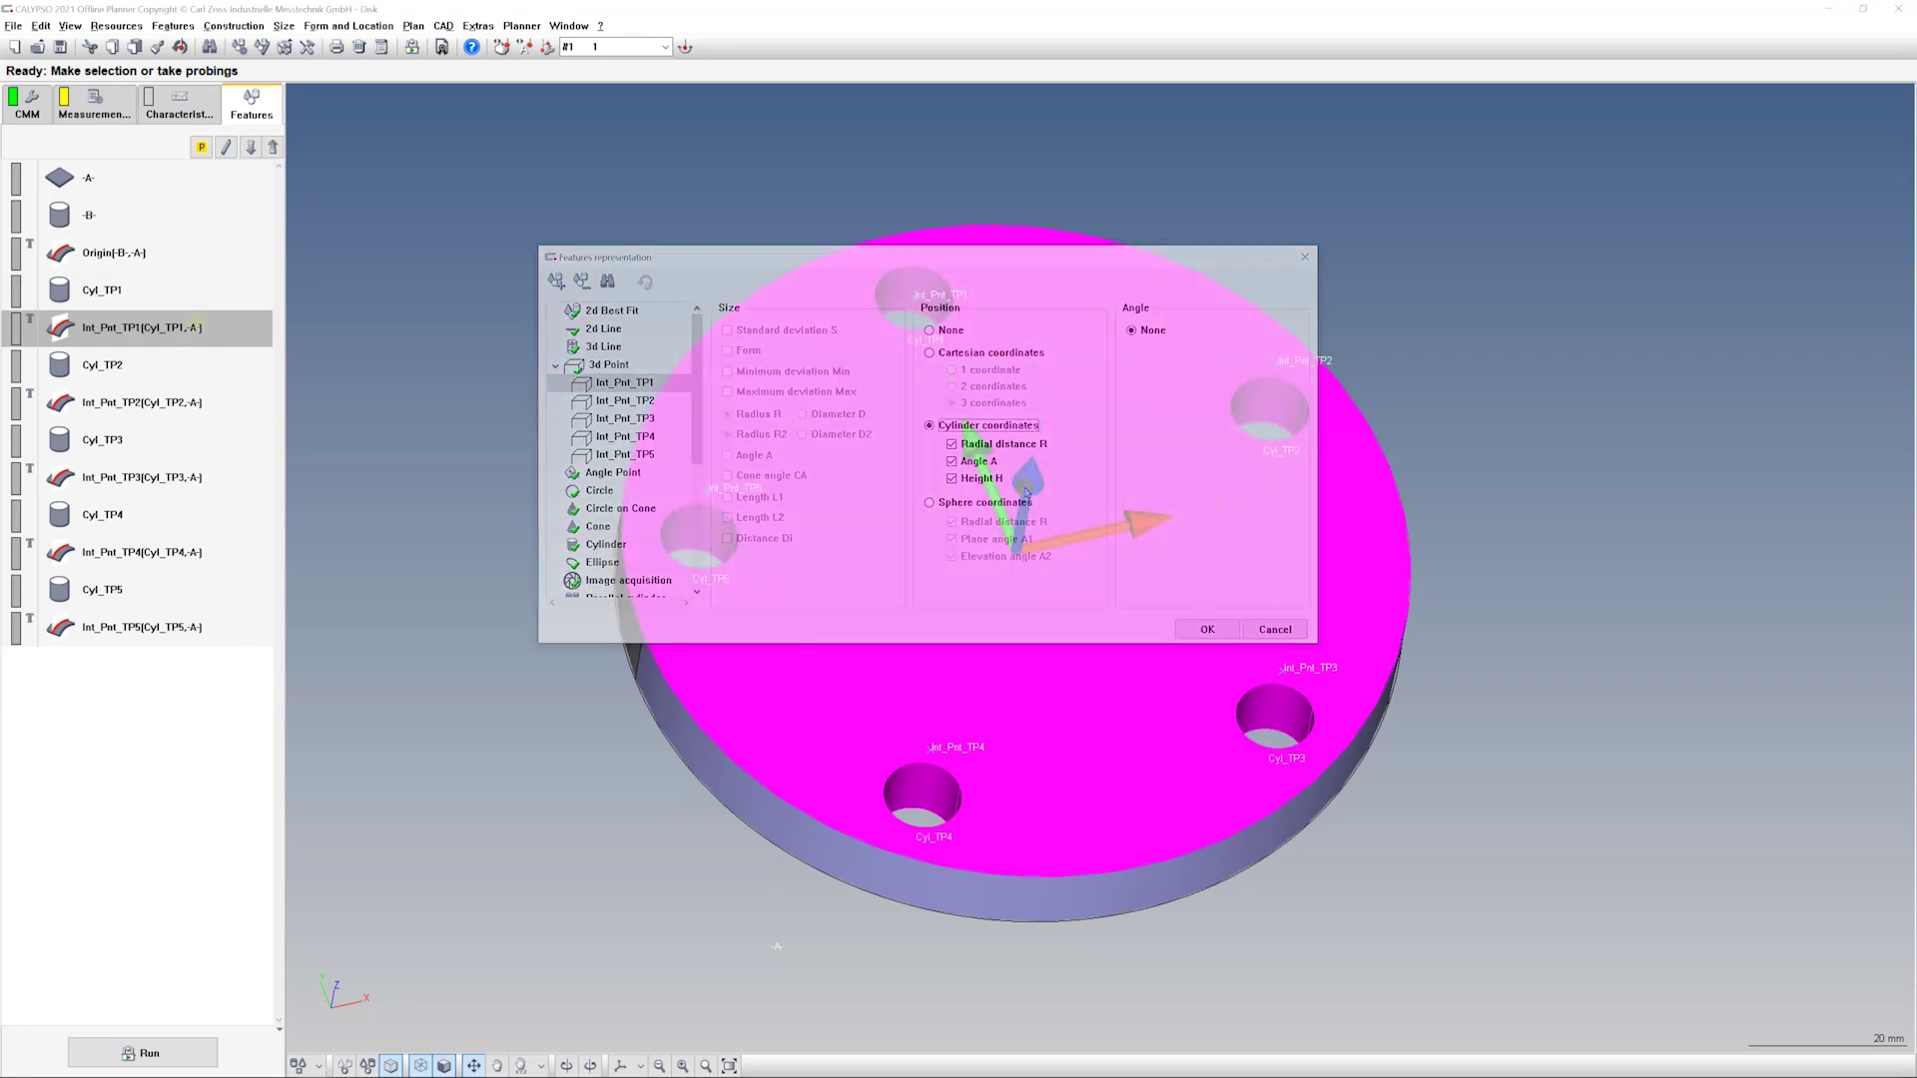
double_click(143, 328)
left_click_drag(192, 174, 701, 242)
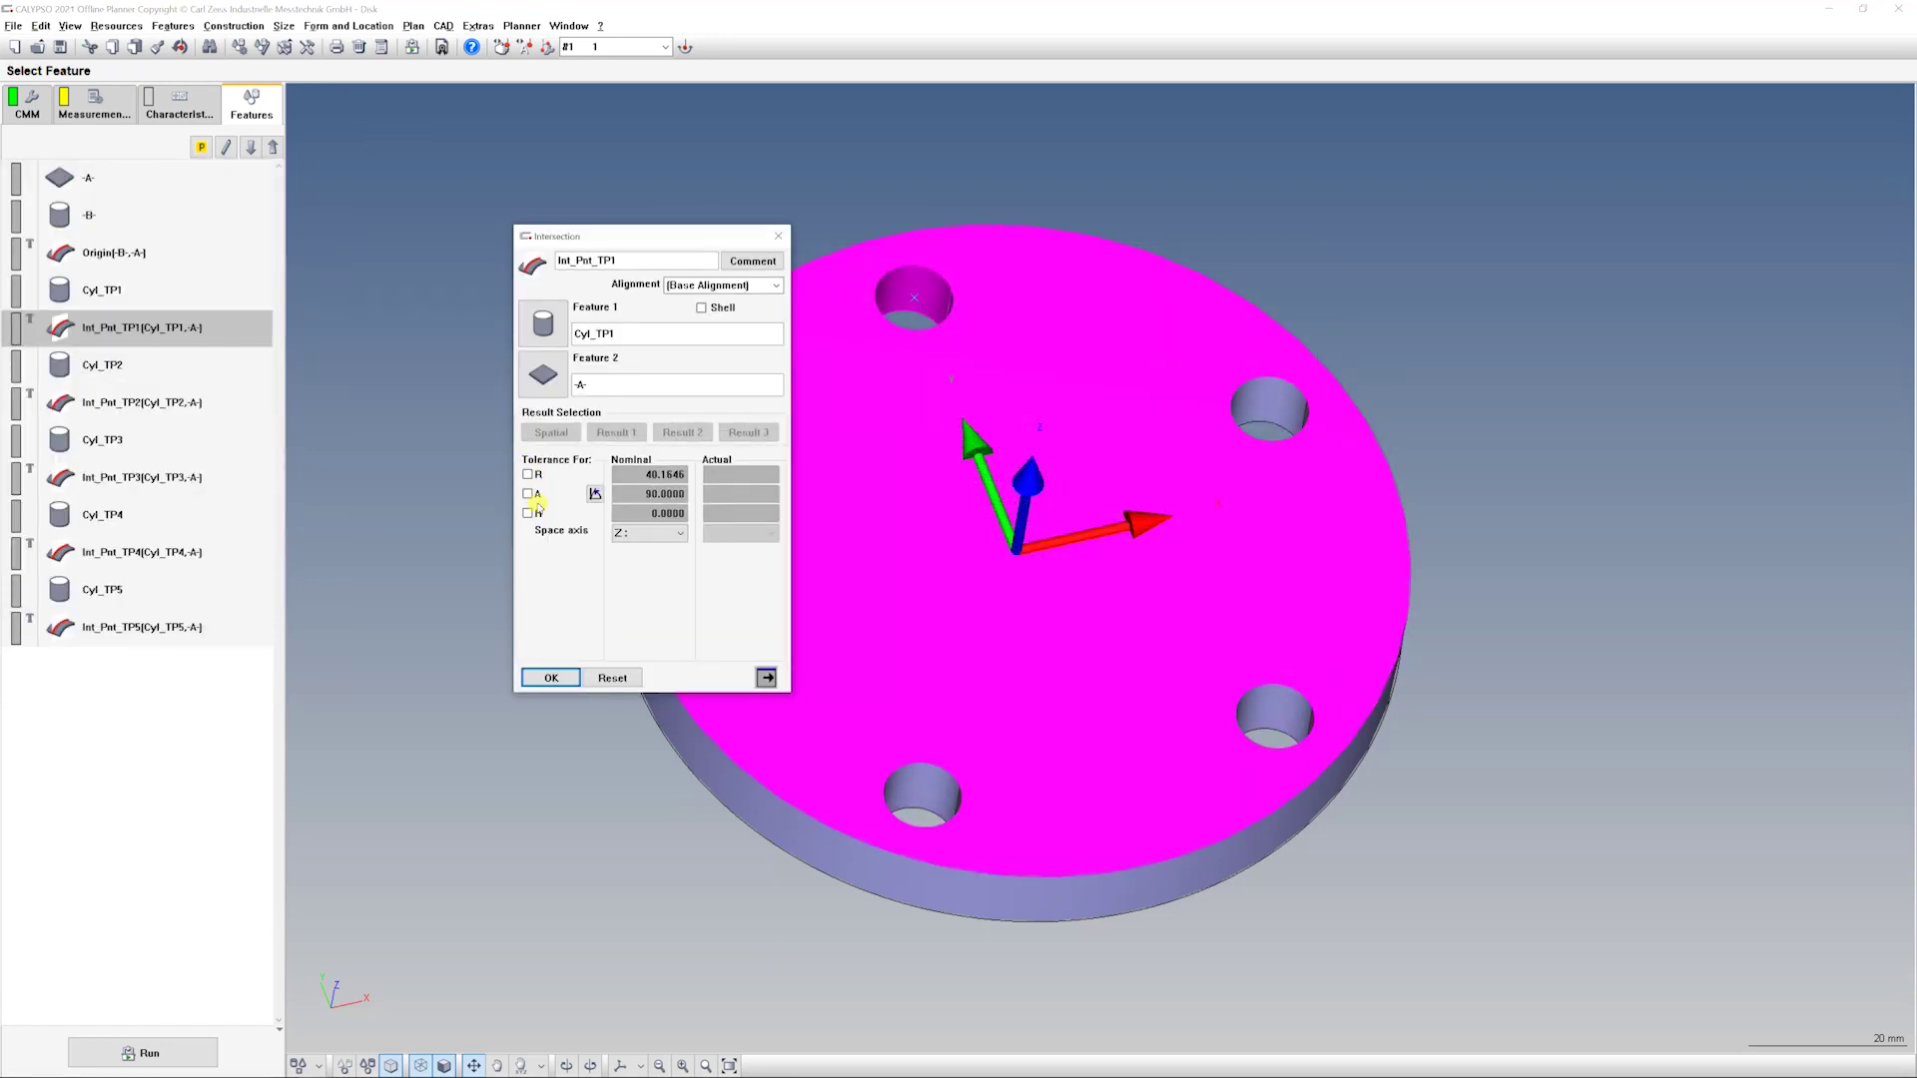
- Compare Int_Pnt_TP1's angle with the 2-D drawing of the disk
left_click(1153, 756)
key("alt+Tab")
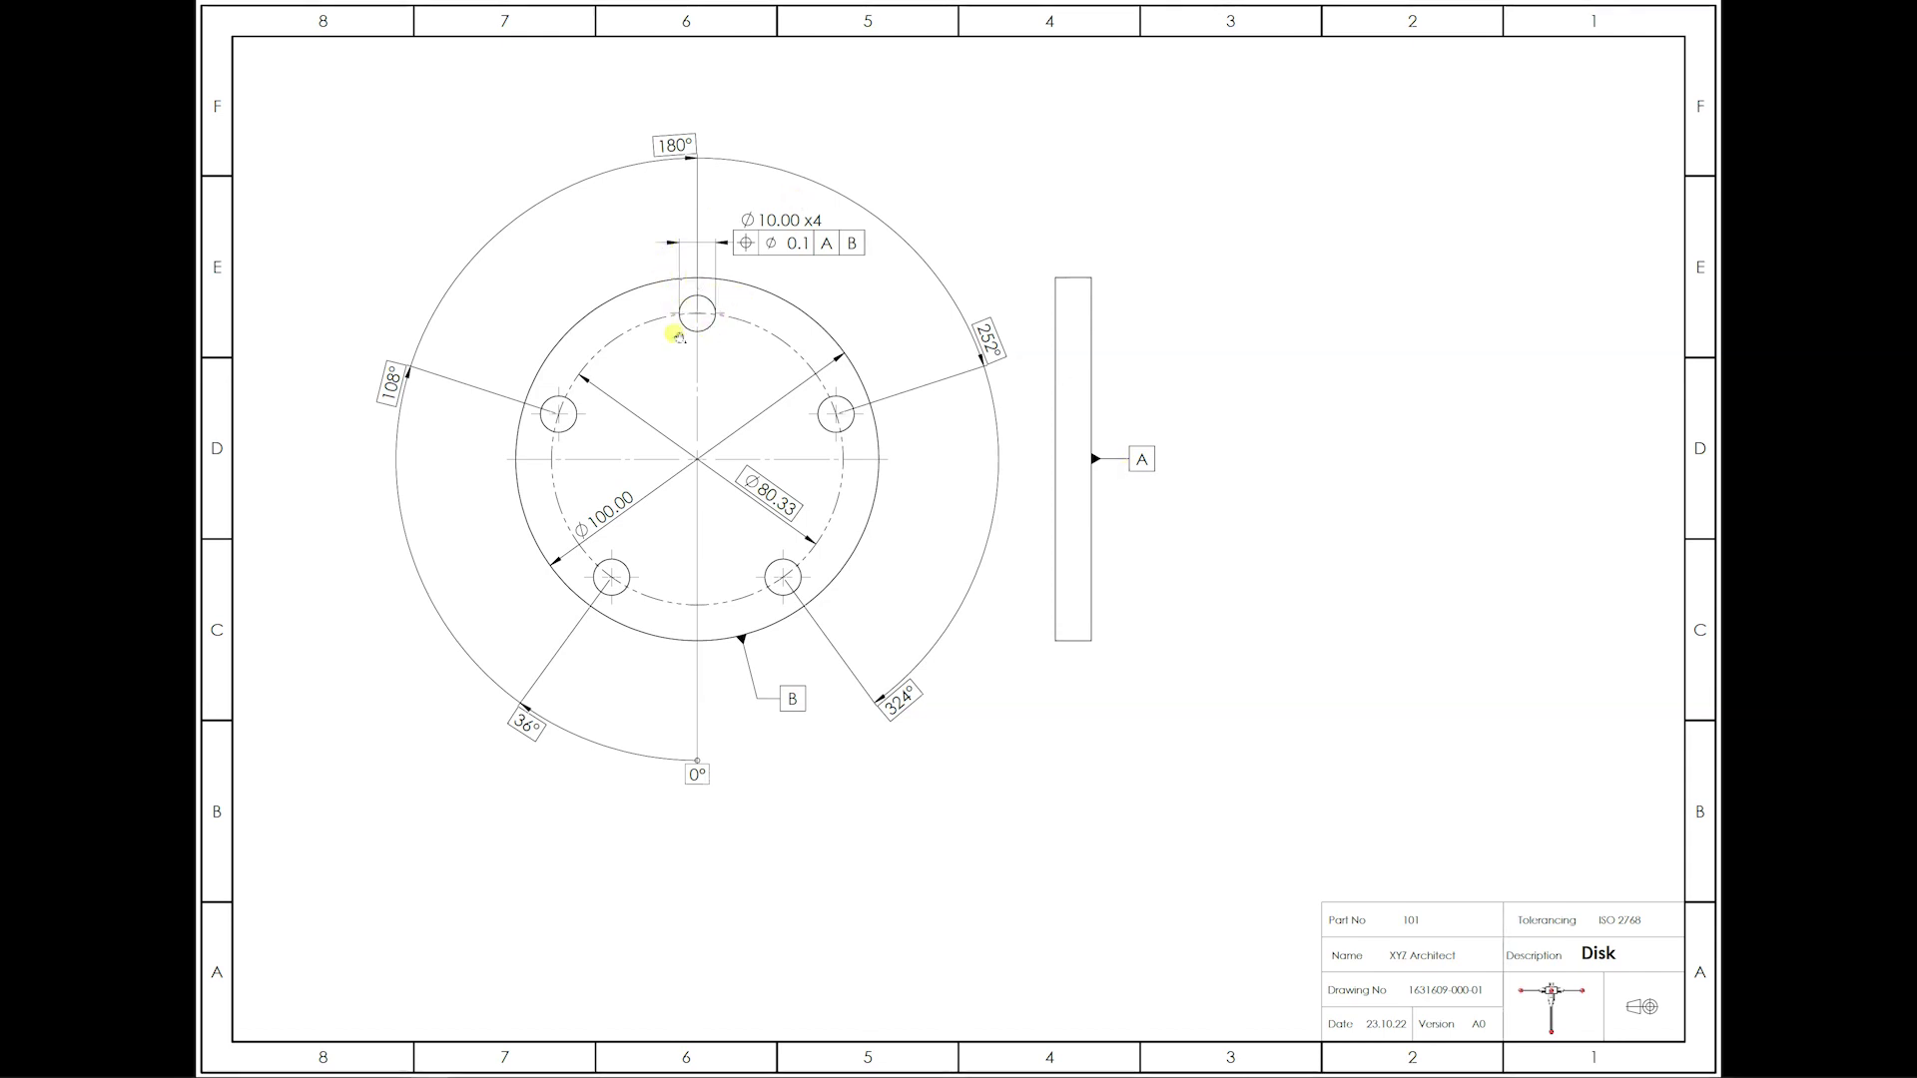
key("alt+Tab")
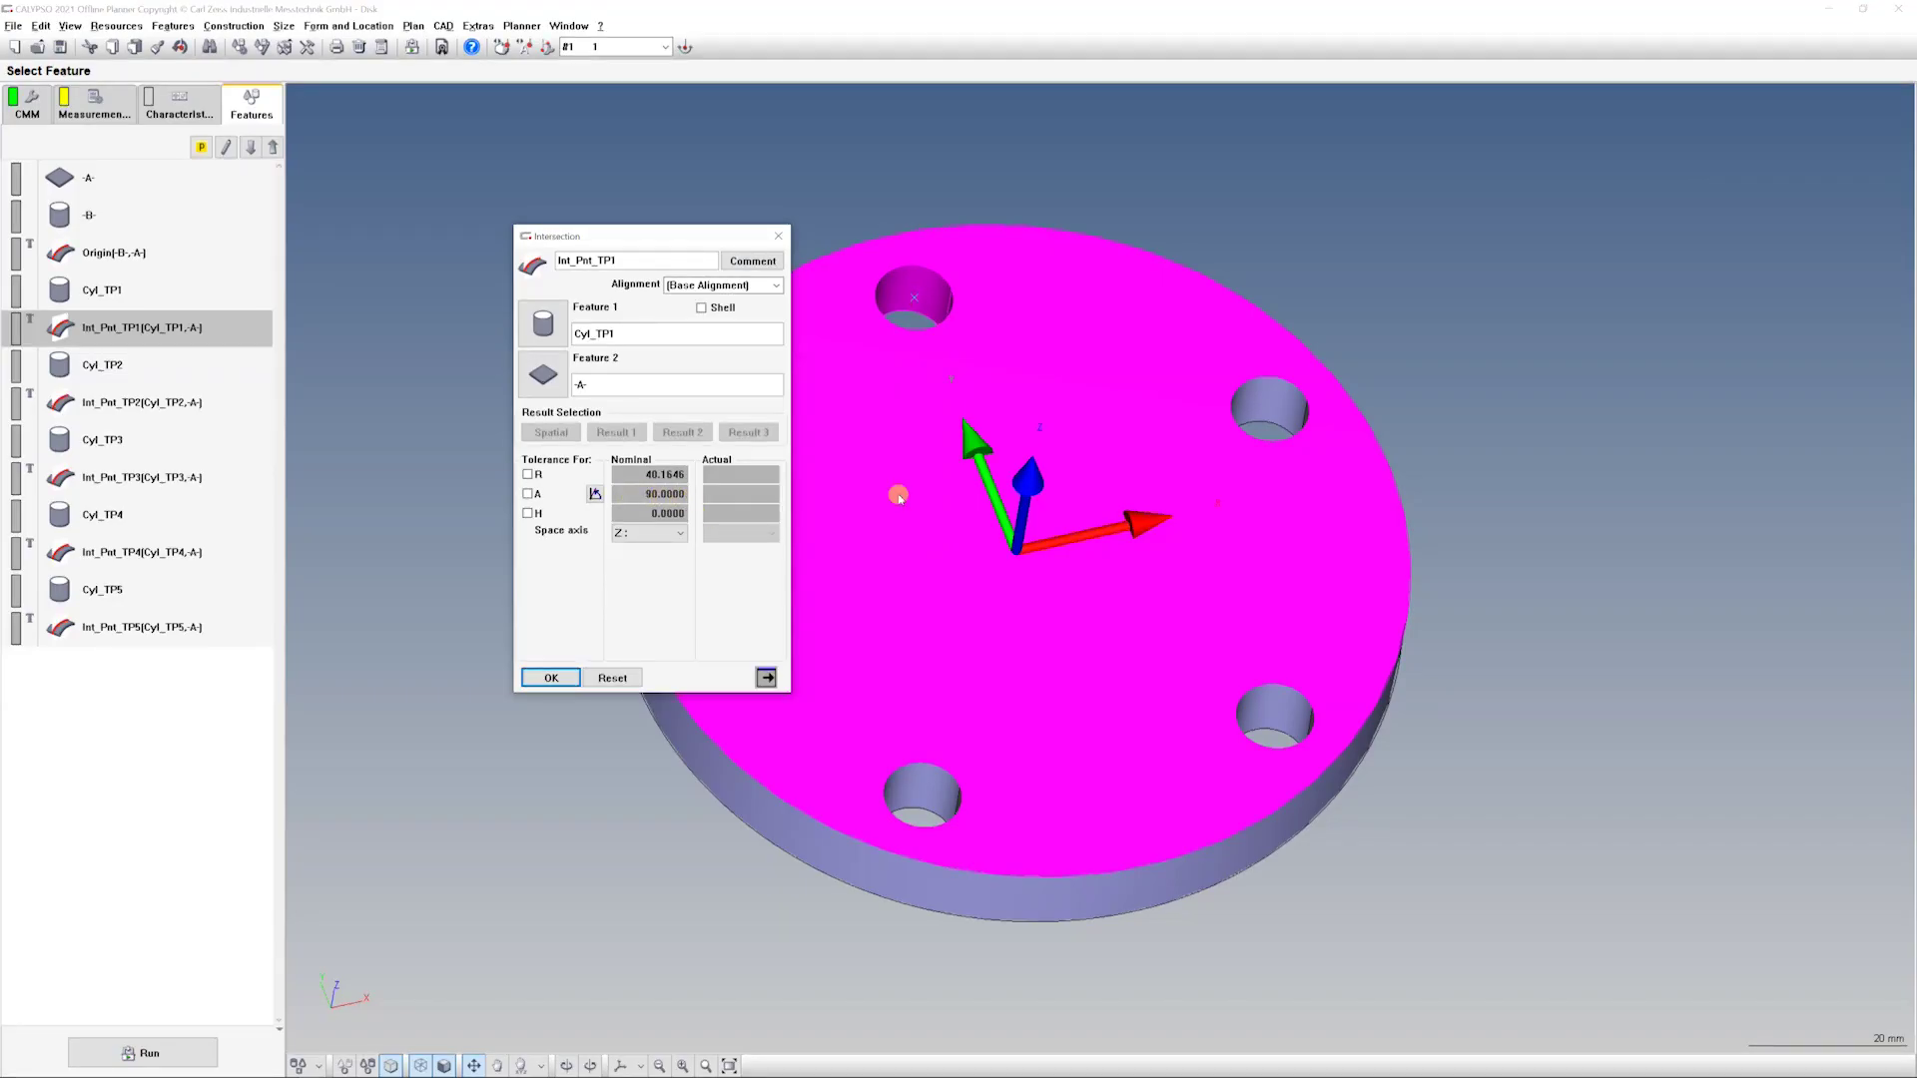
left_click_drag(1049, 500, 1061, 560)
scroll(1062, 559, "down", 3)
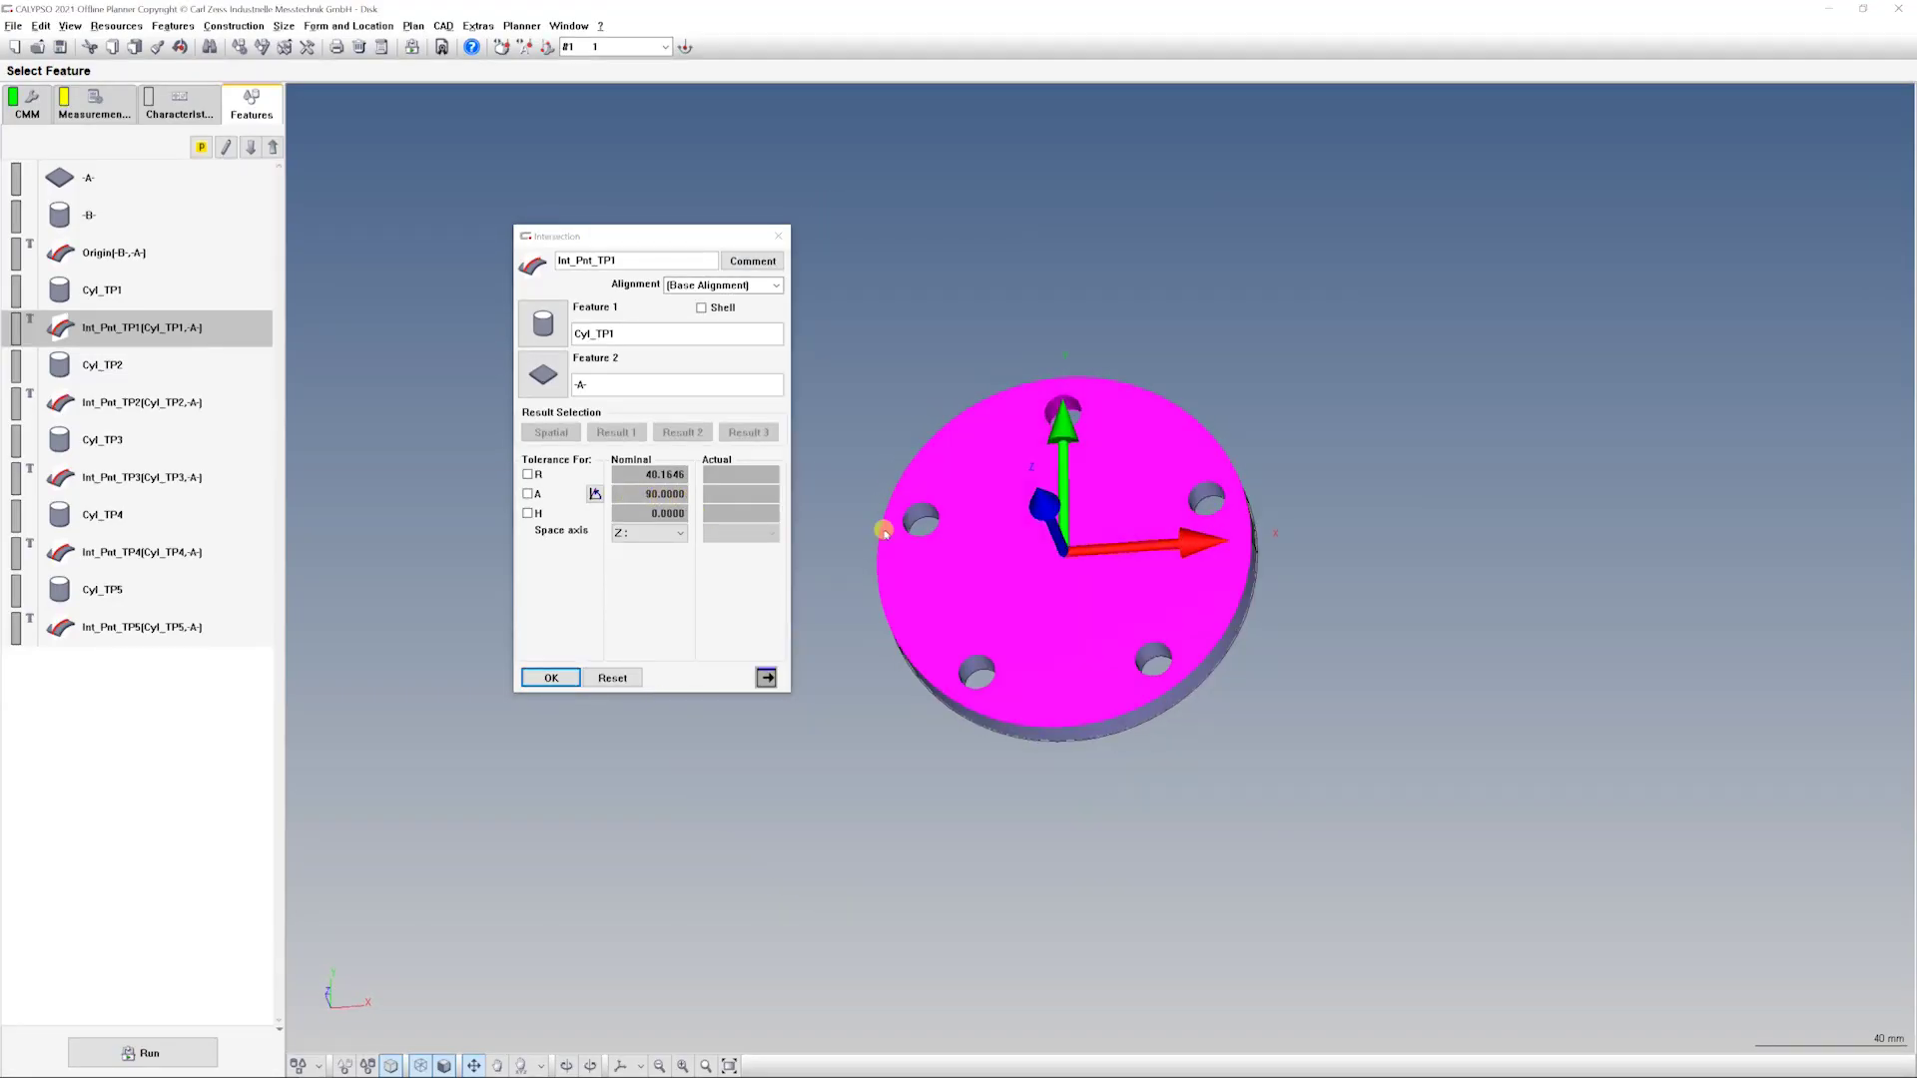
key("alt+Tab")
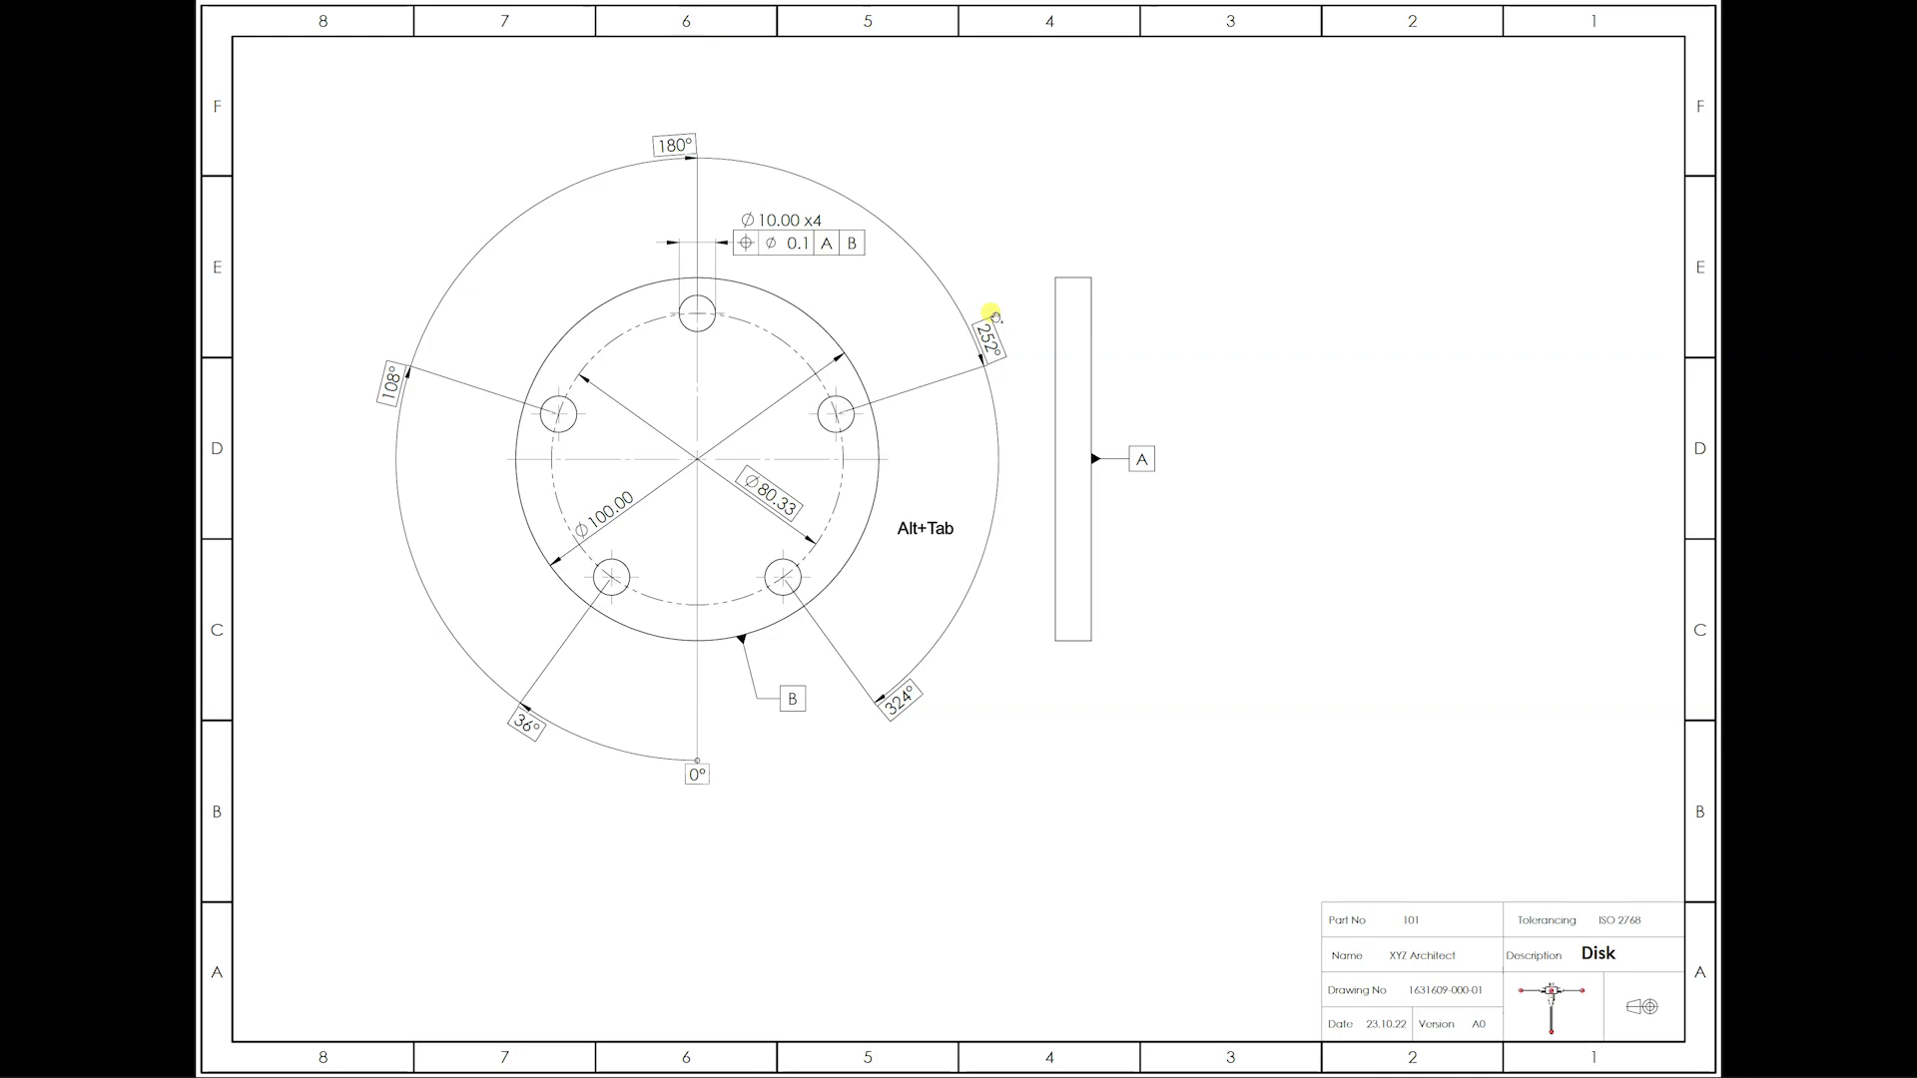
key("alt+Tab")
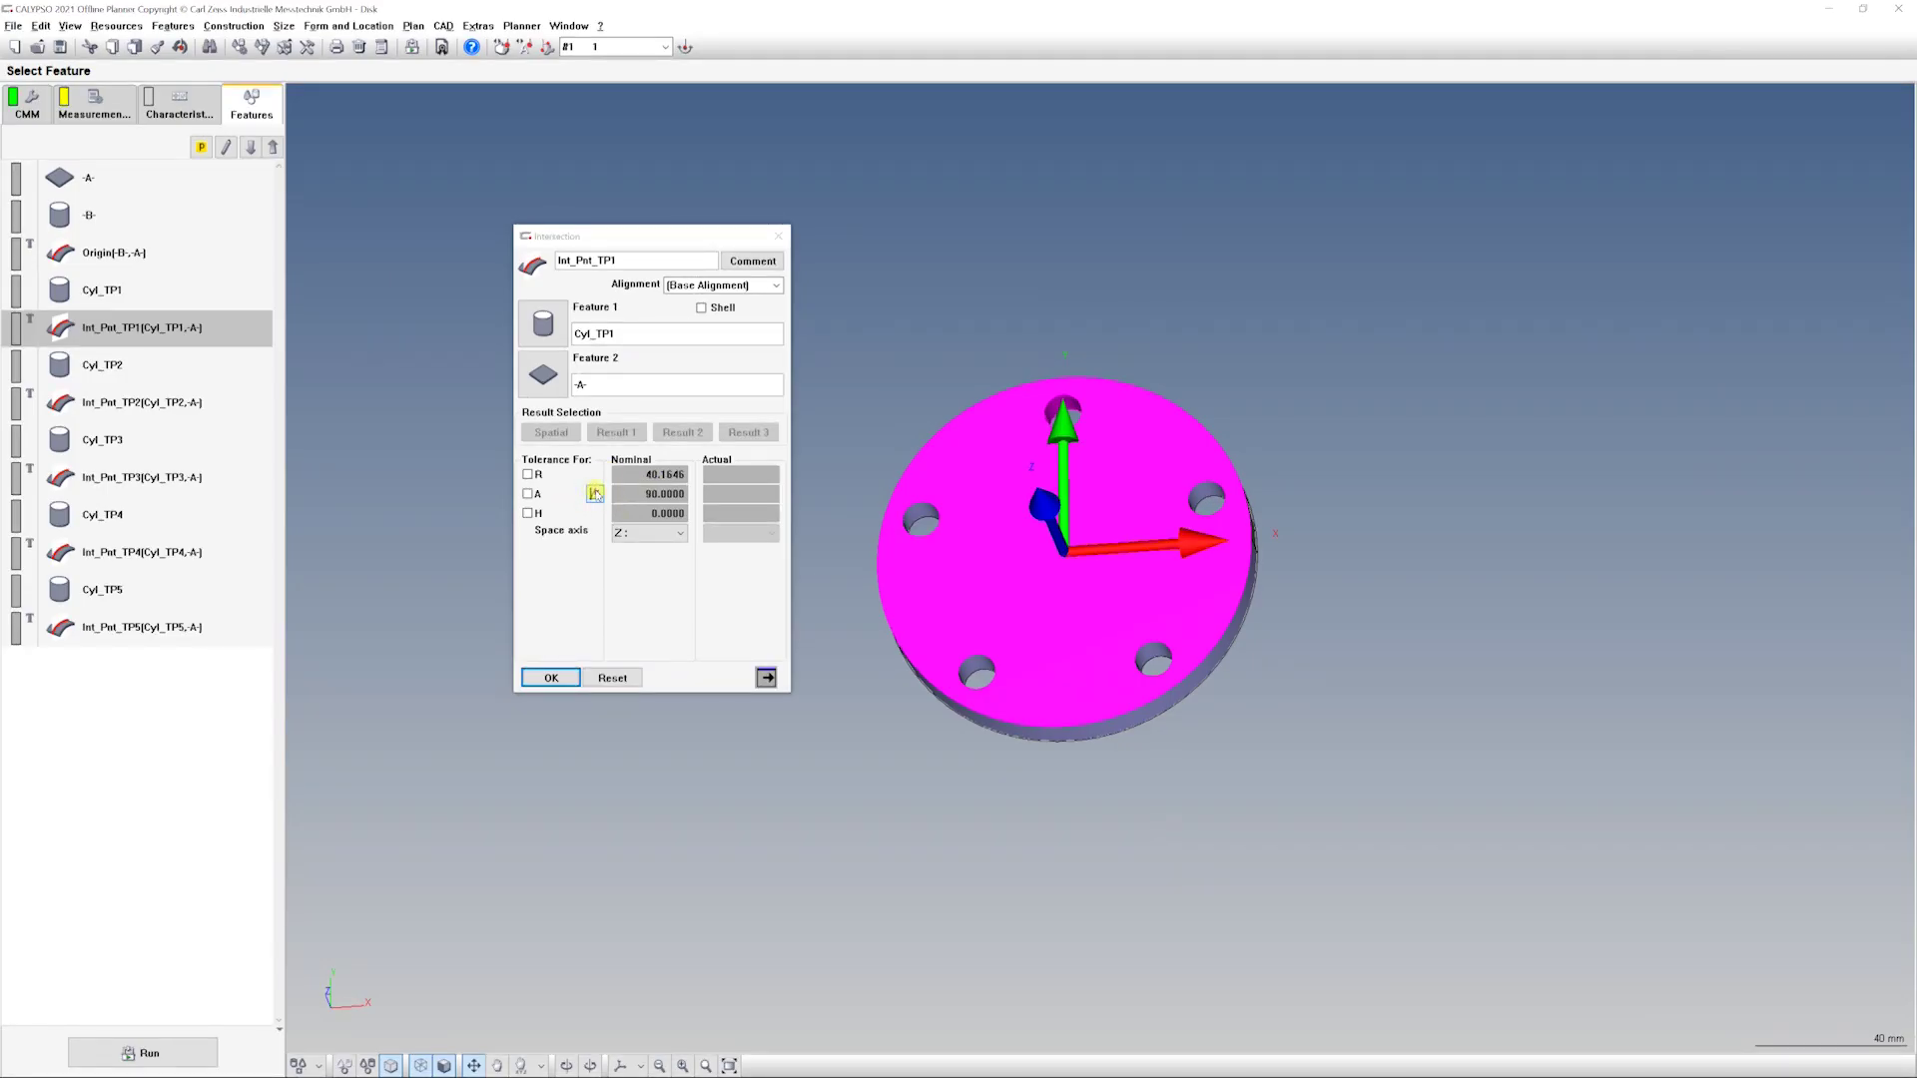
- Give angle A the negative-orientation format so it reads 180°, and confirm
left_click(595, 493)
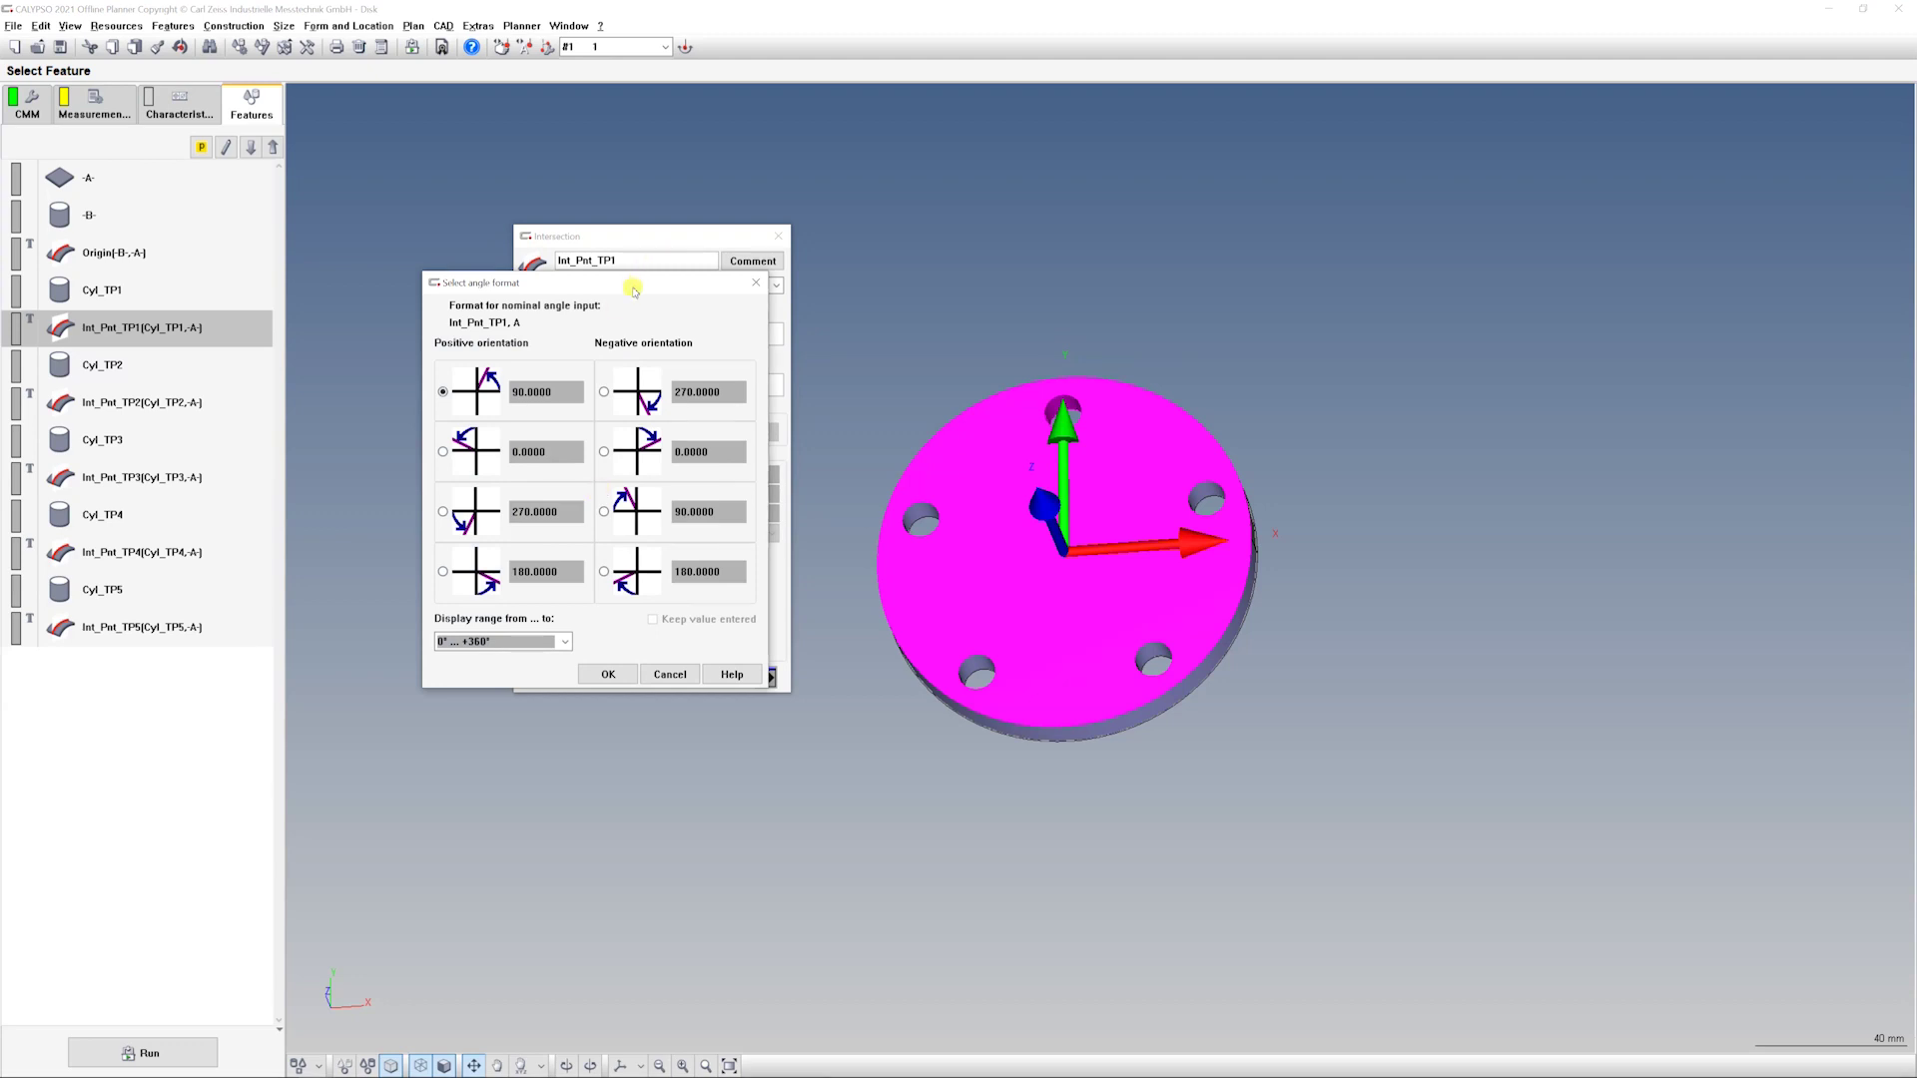
left_click_drag(631, 280, 699, 275)
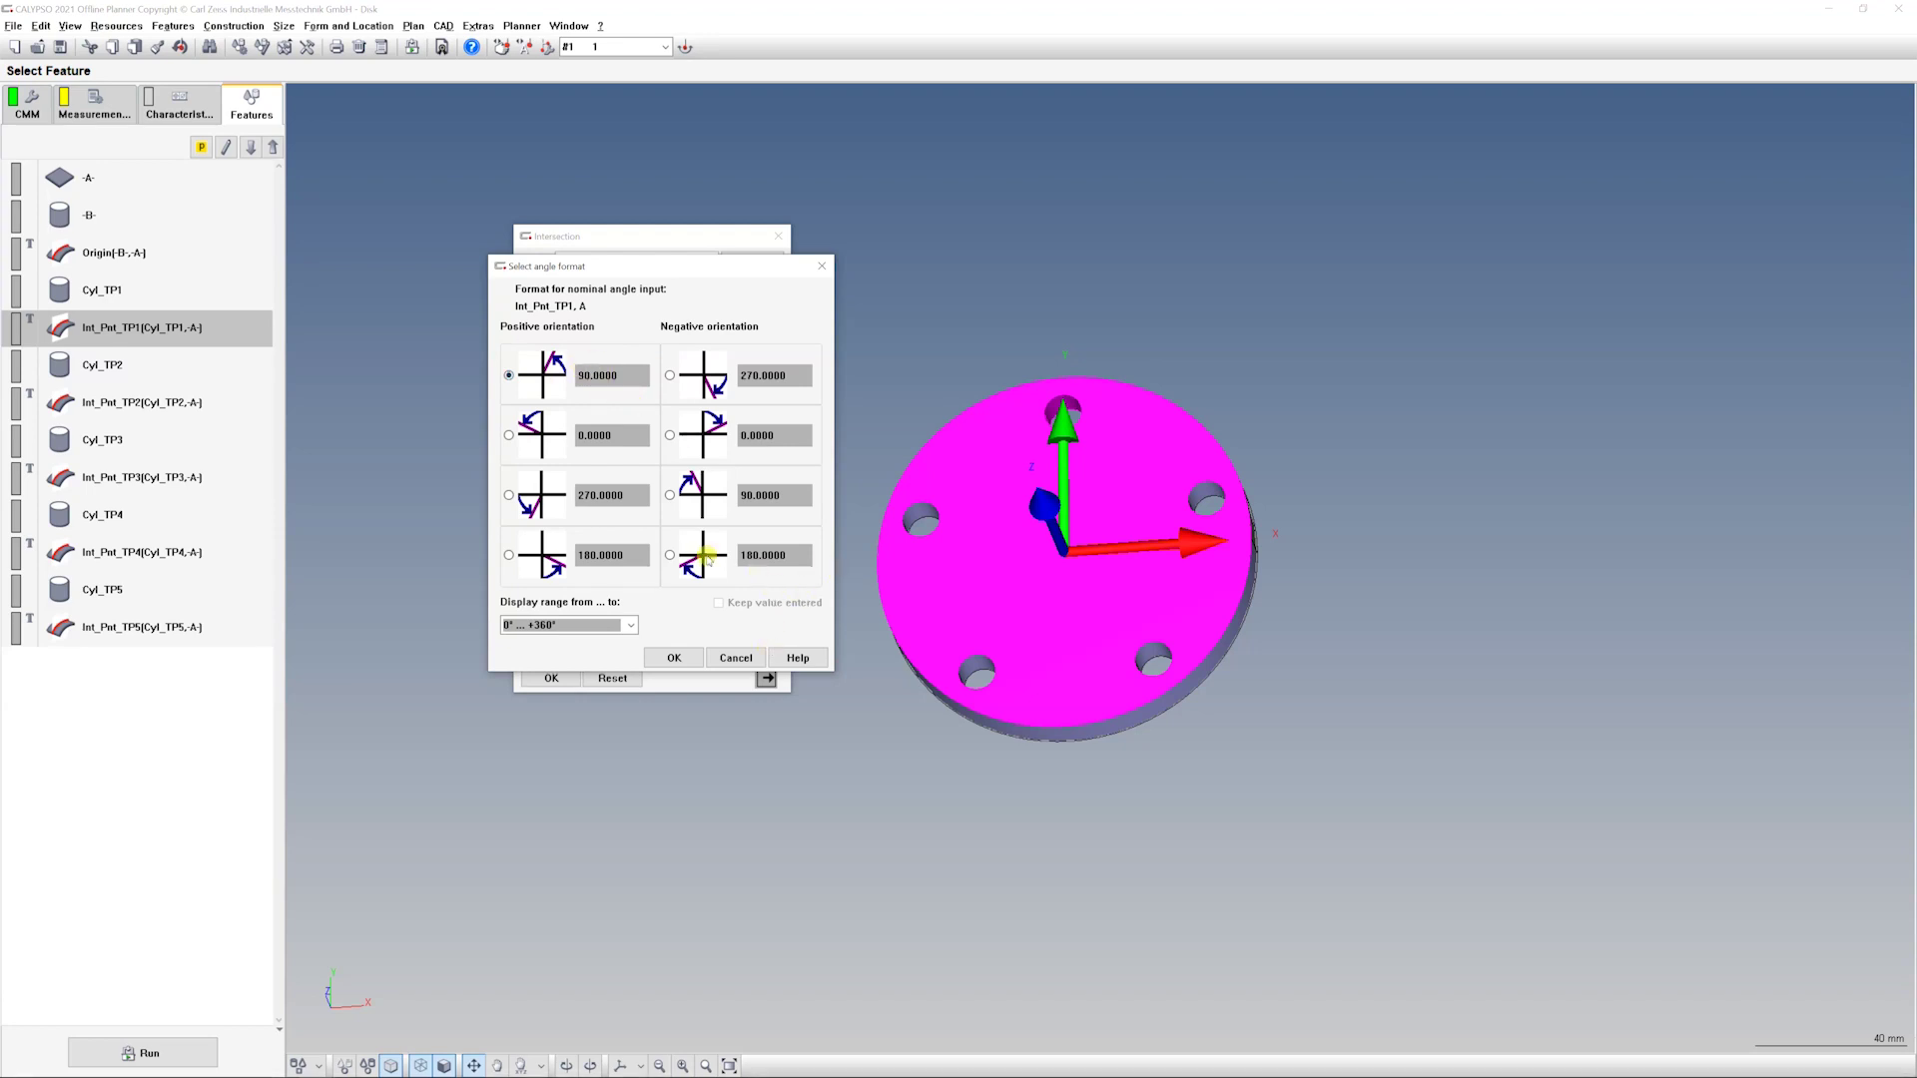
left_click(674, 657)
left_click_drag(1027, 530, 1016, 544)
scroll(1020, 533, "down", 2)
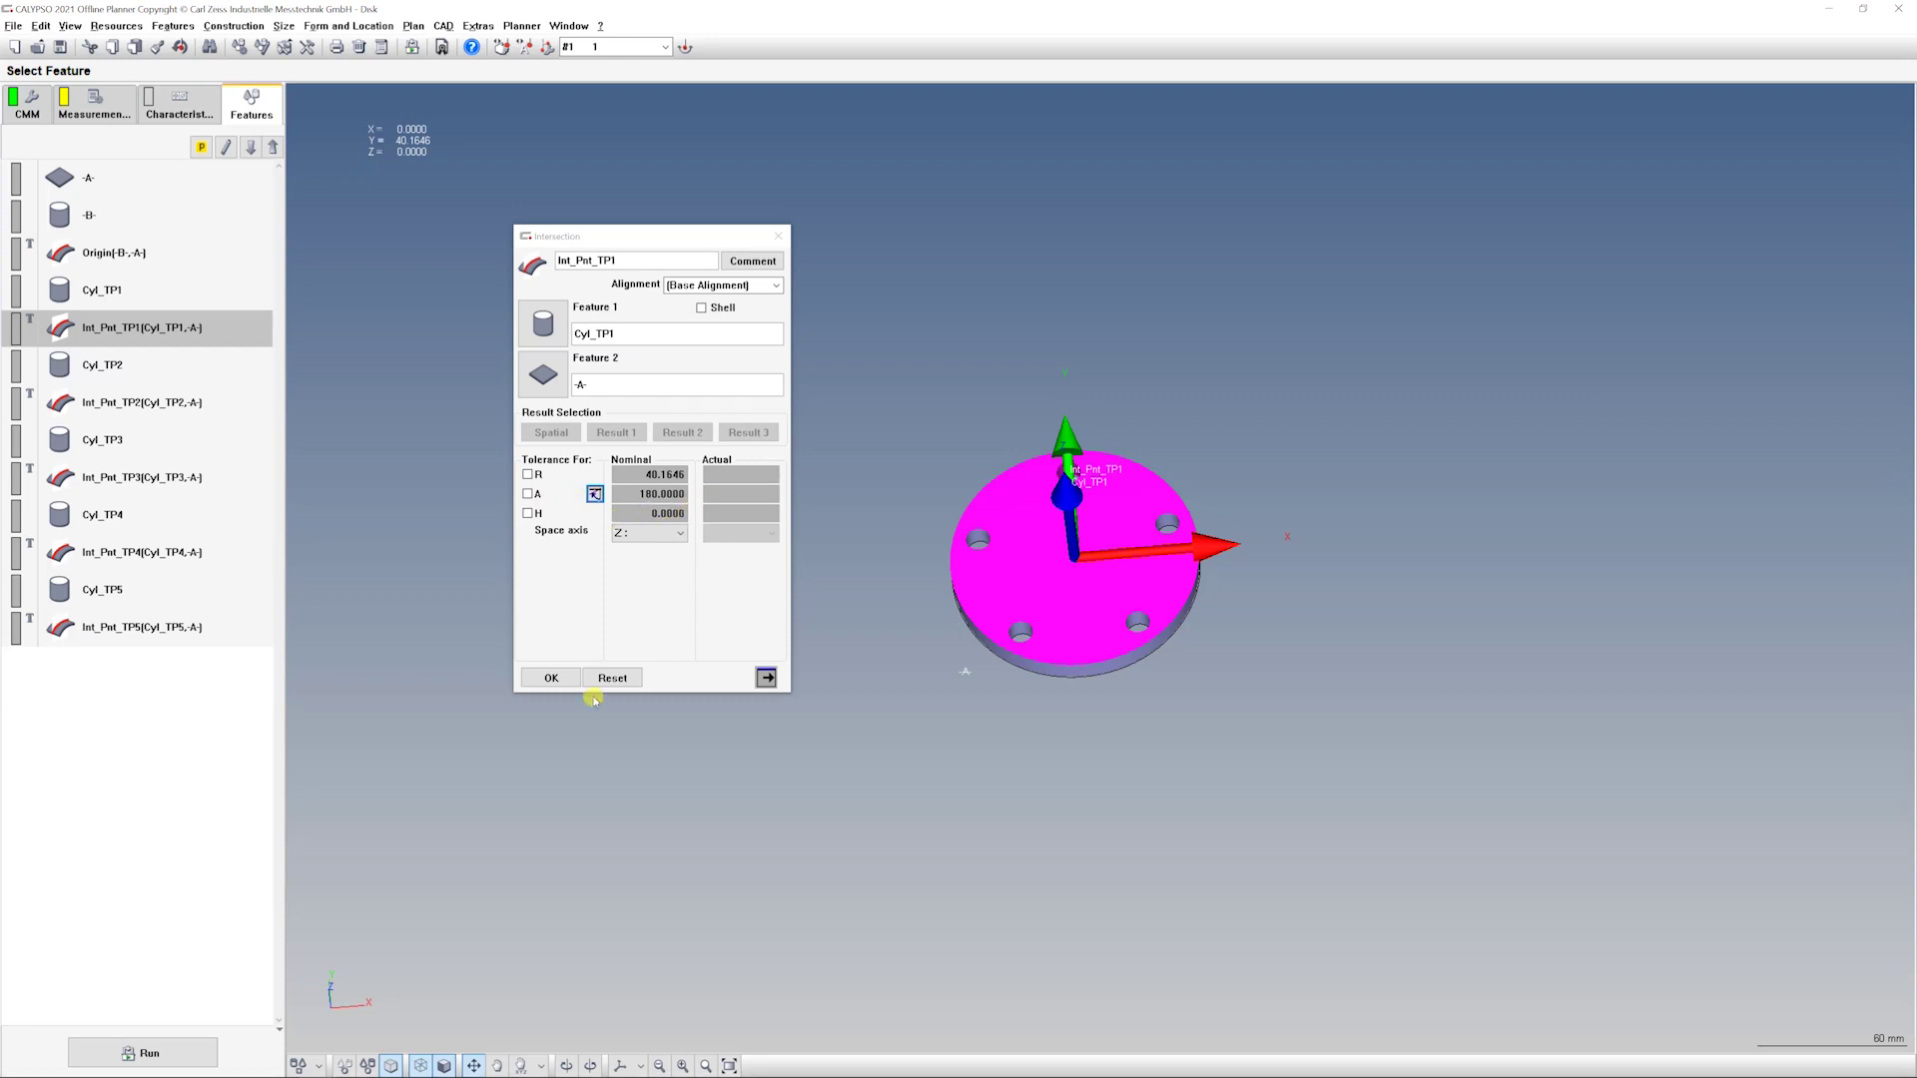
left_click(551, 678)
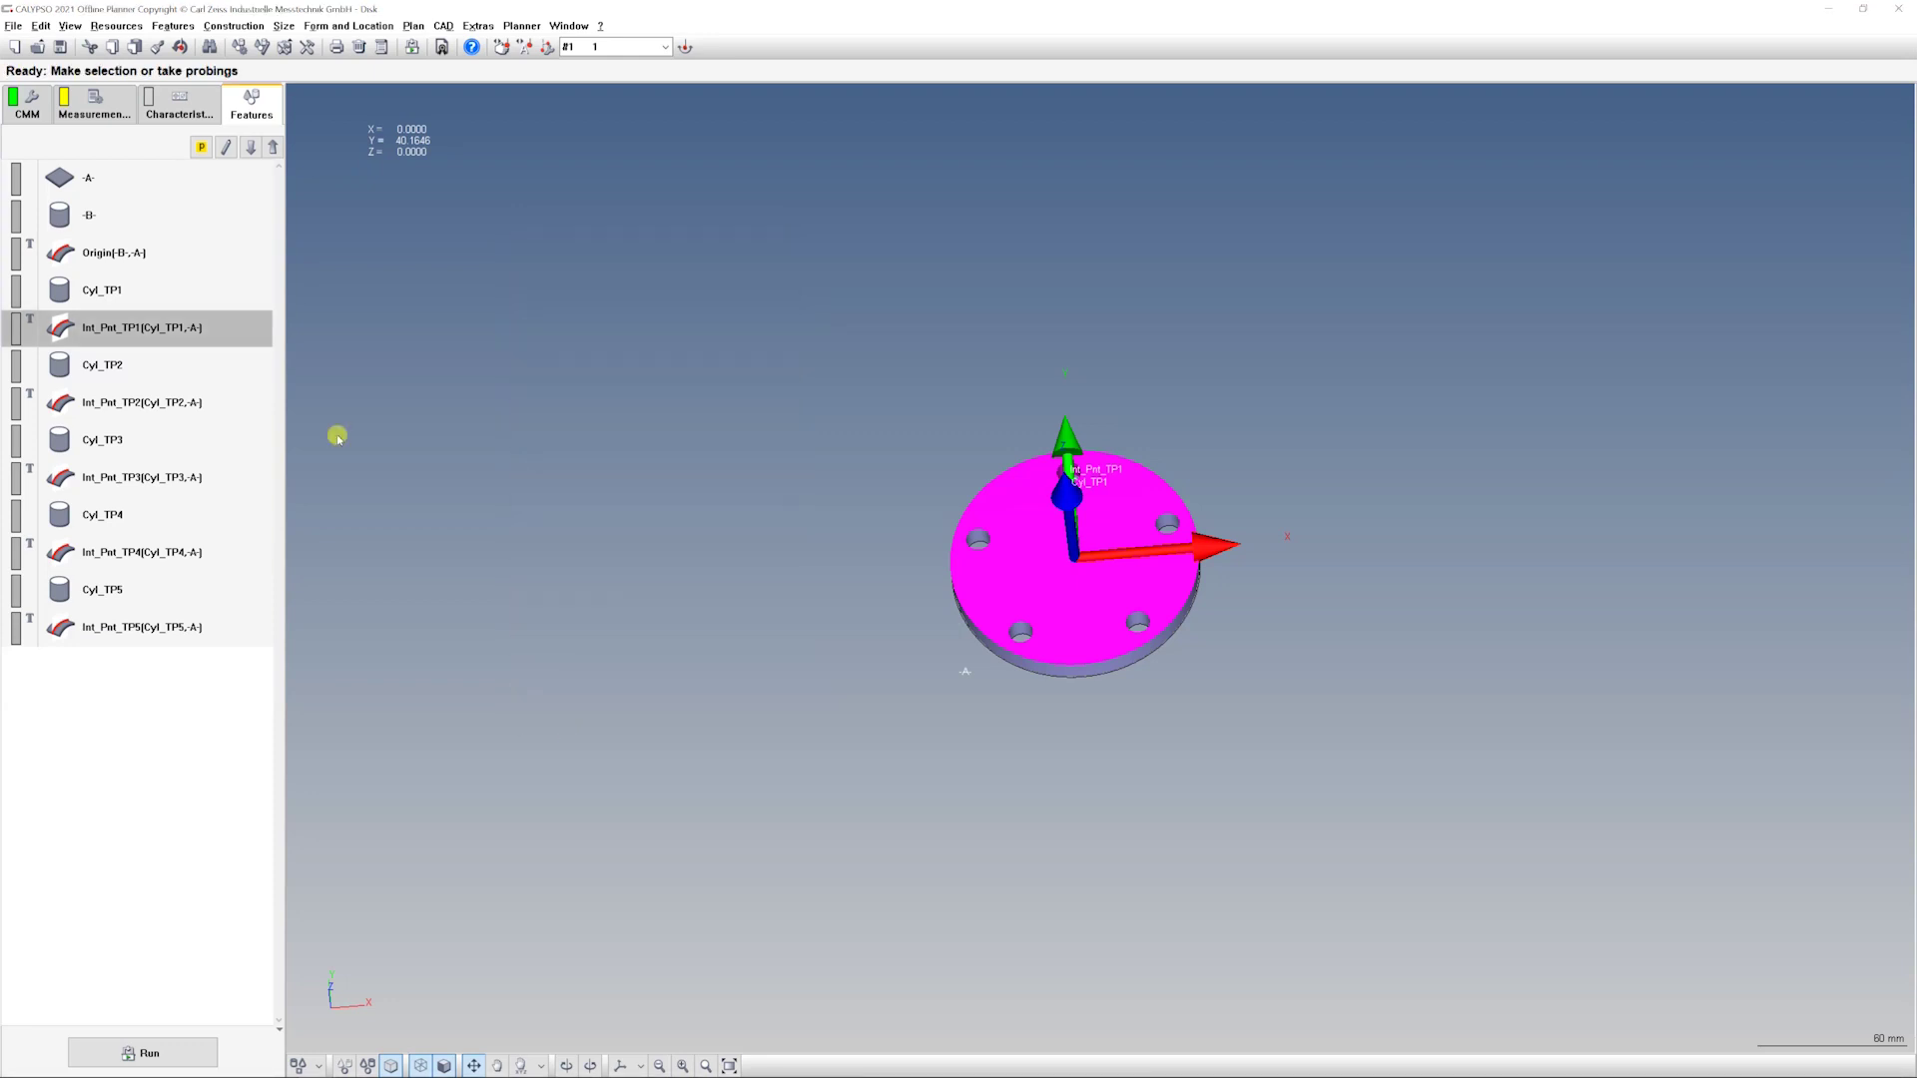
- Set Int_Pnt_TP2's angle format to the 252° negative orientation, checking against the drawing
double_click(190, 402)
left_click_drag(189, 170, 699, 265)
left_click_drag(1025, 481, 1057, 526)
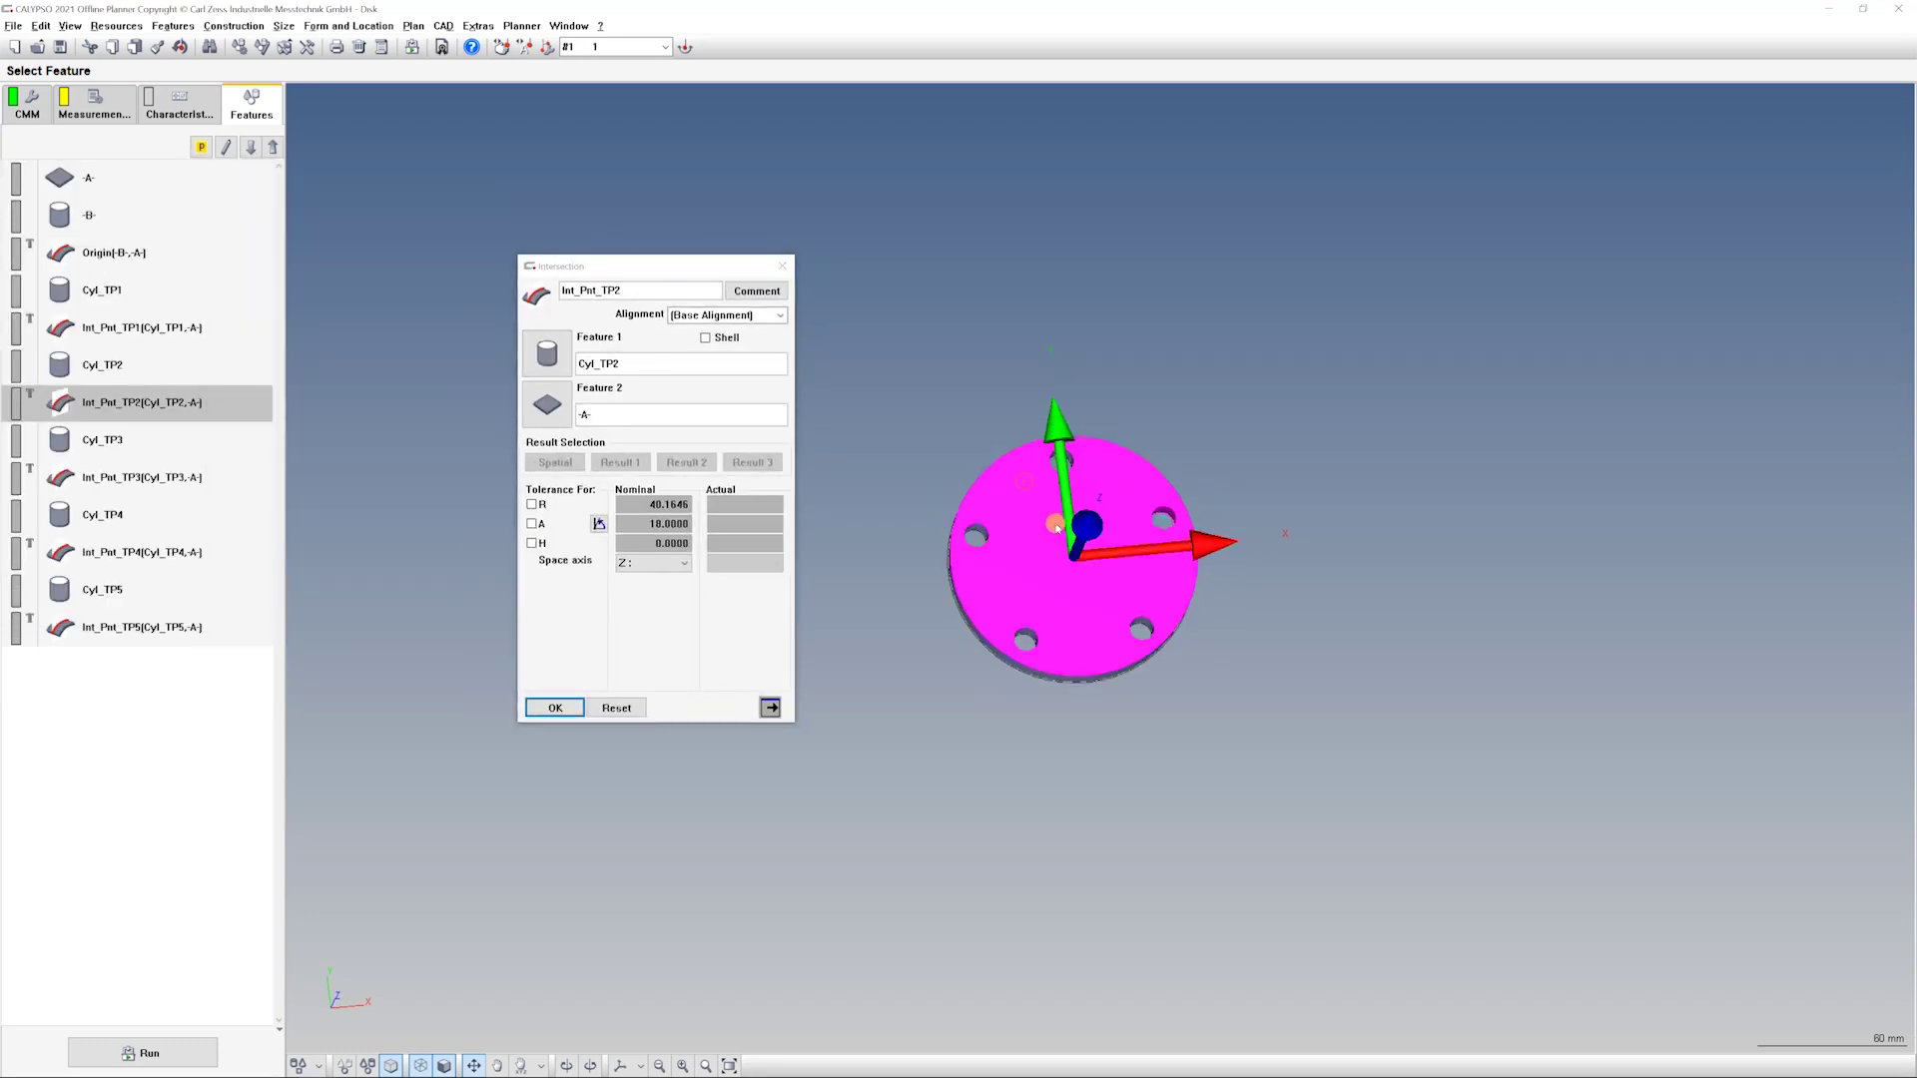
key("alt+Tab")
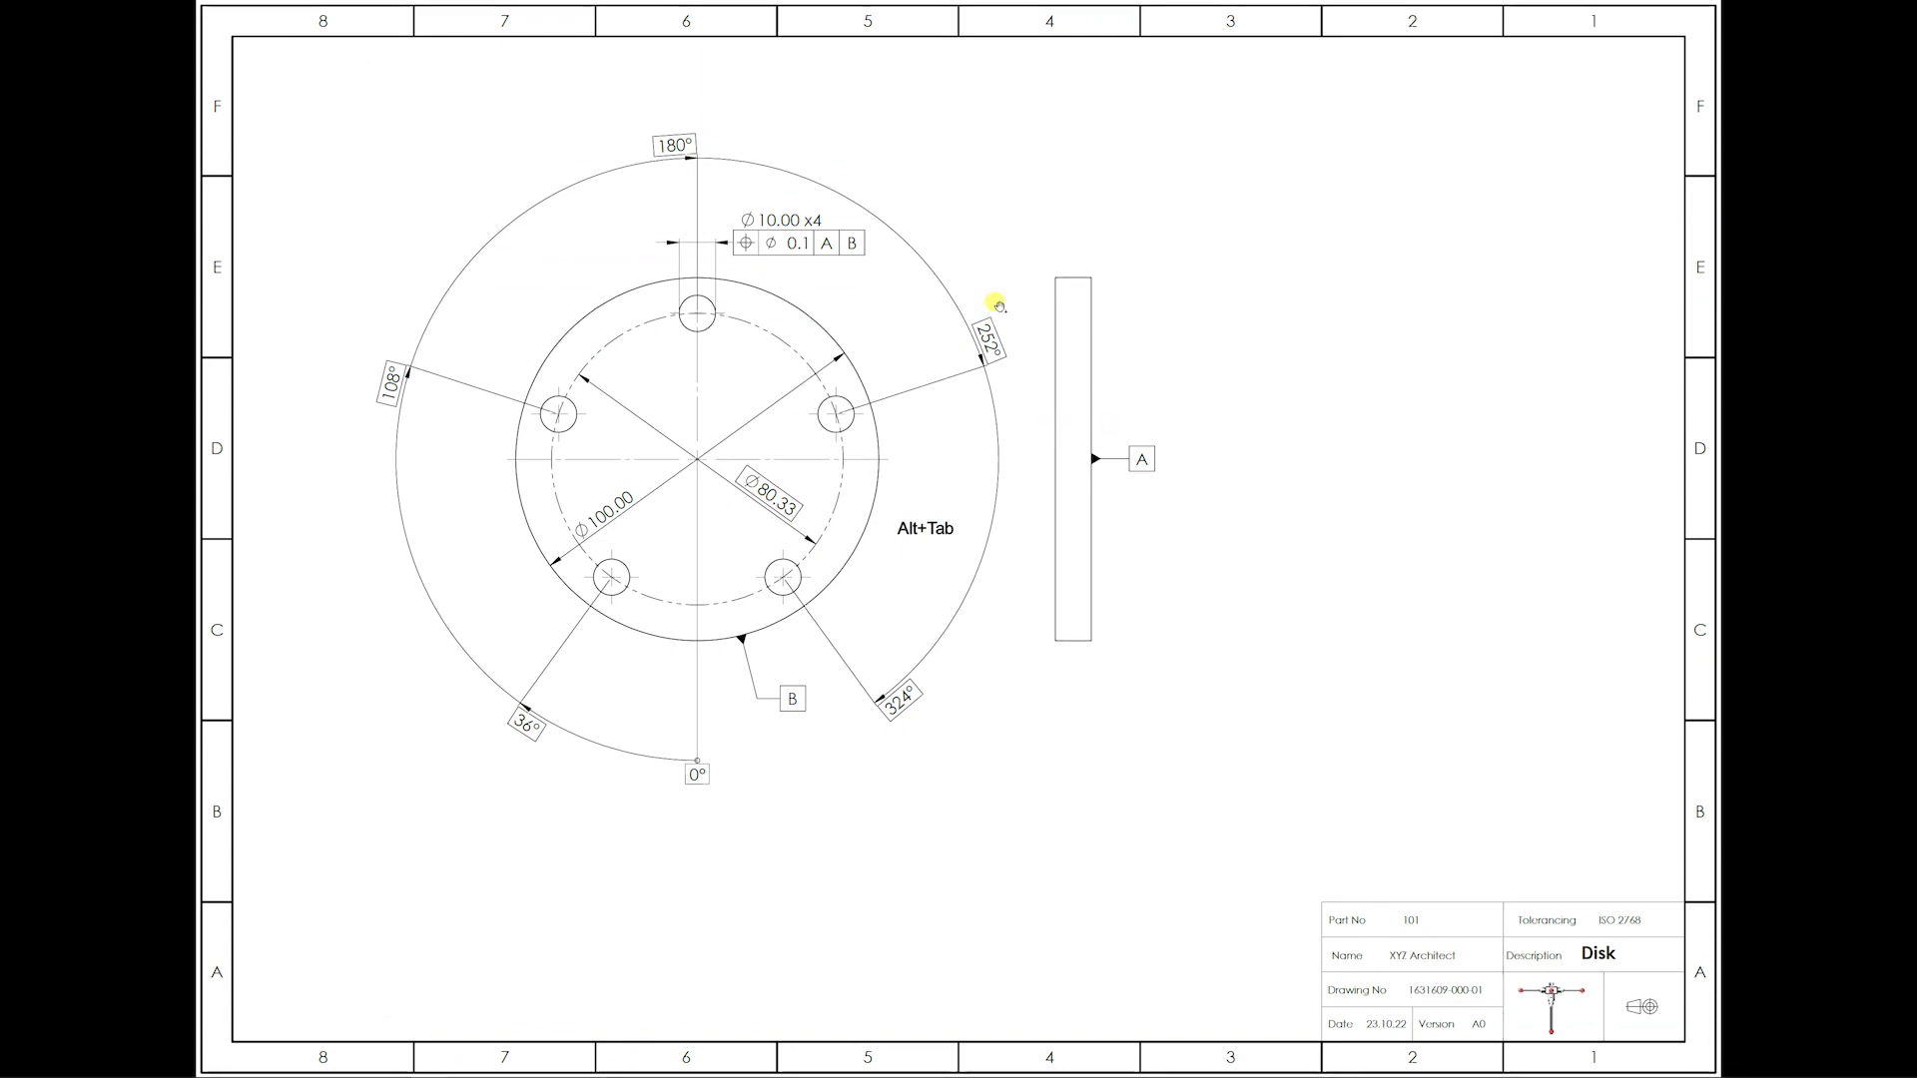
key("alt+Tab")
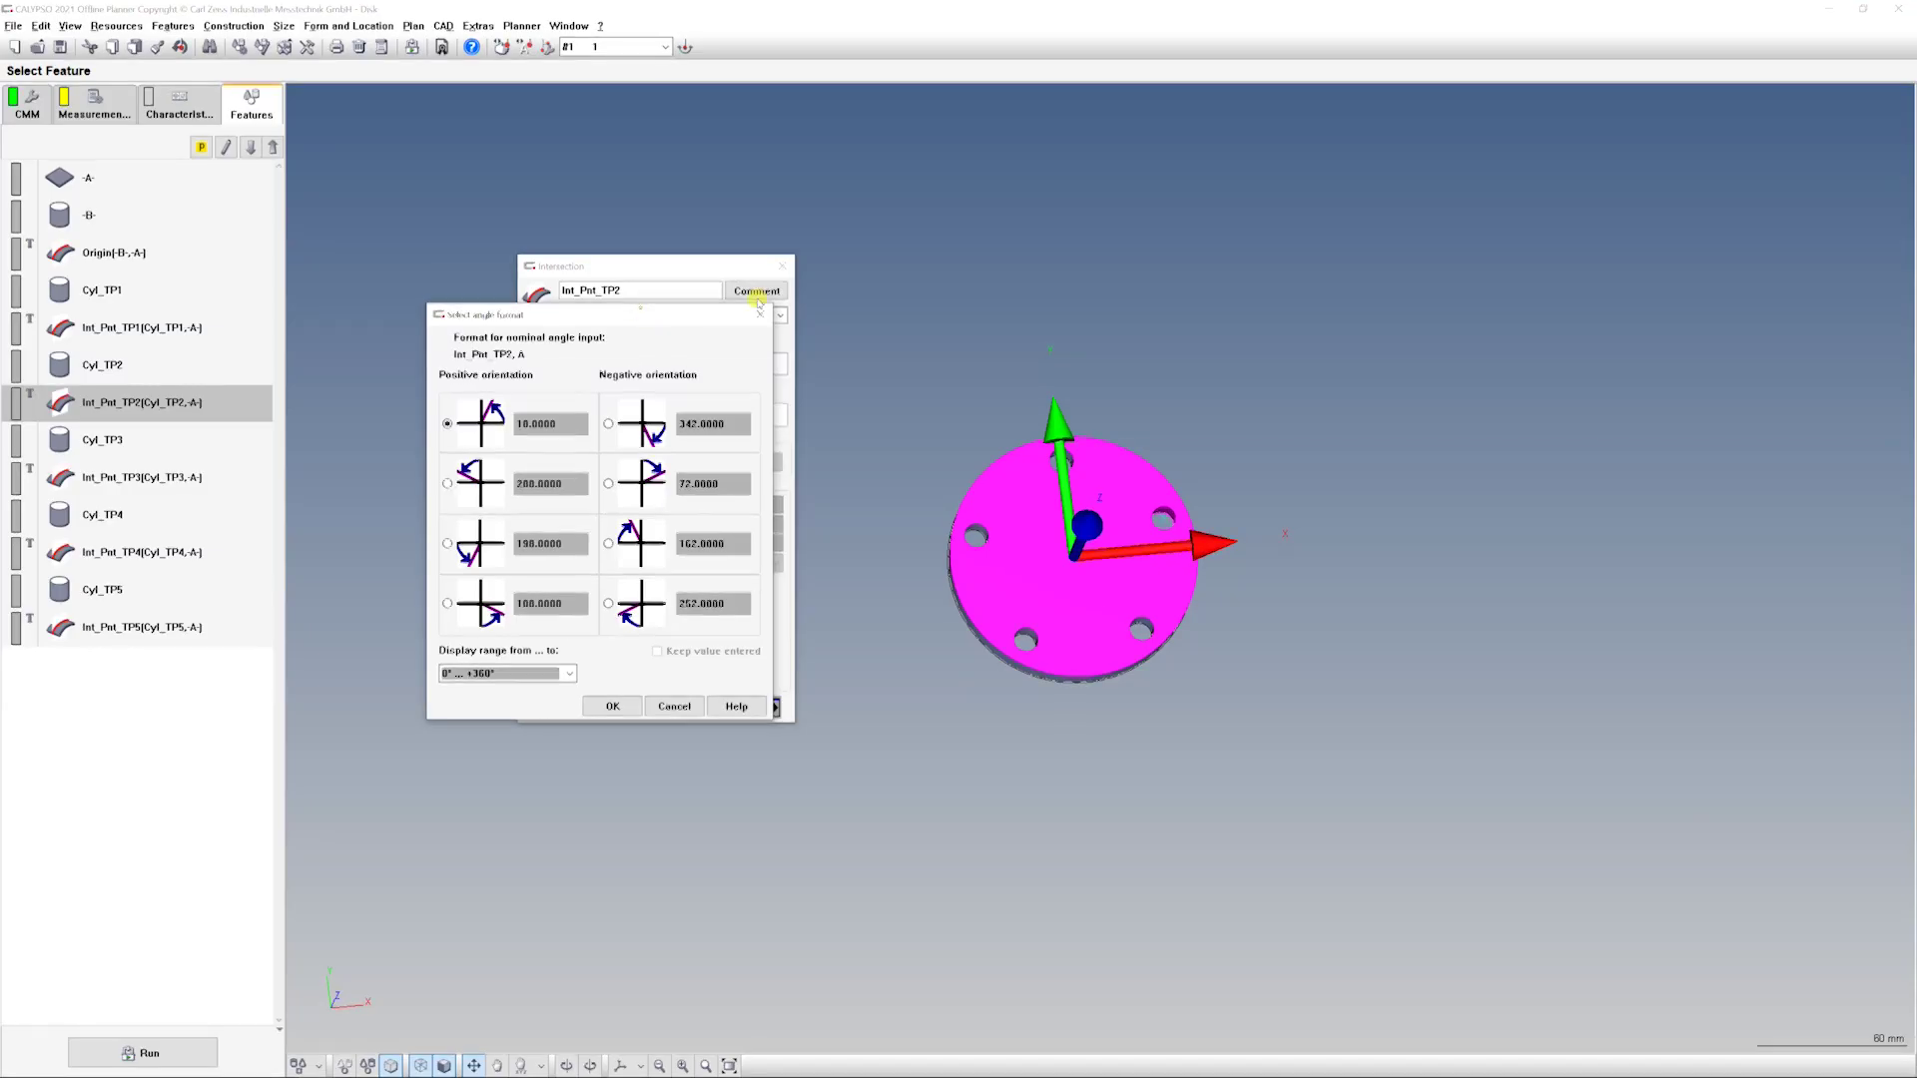
left_click_drag(759, 300, 1071, 290)
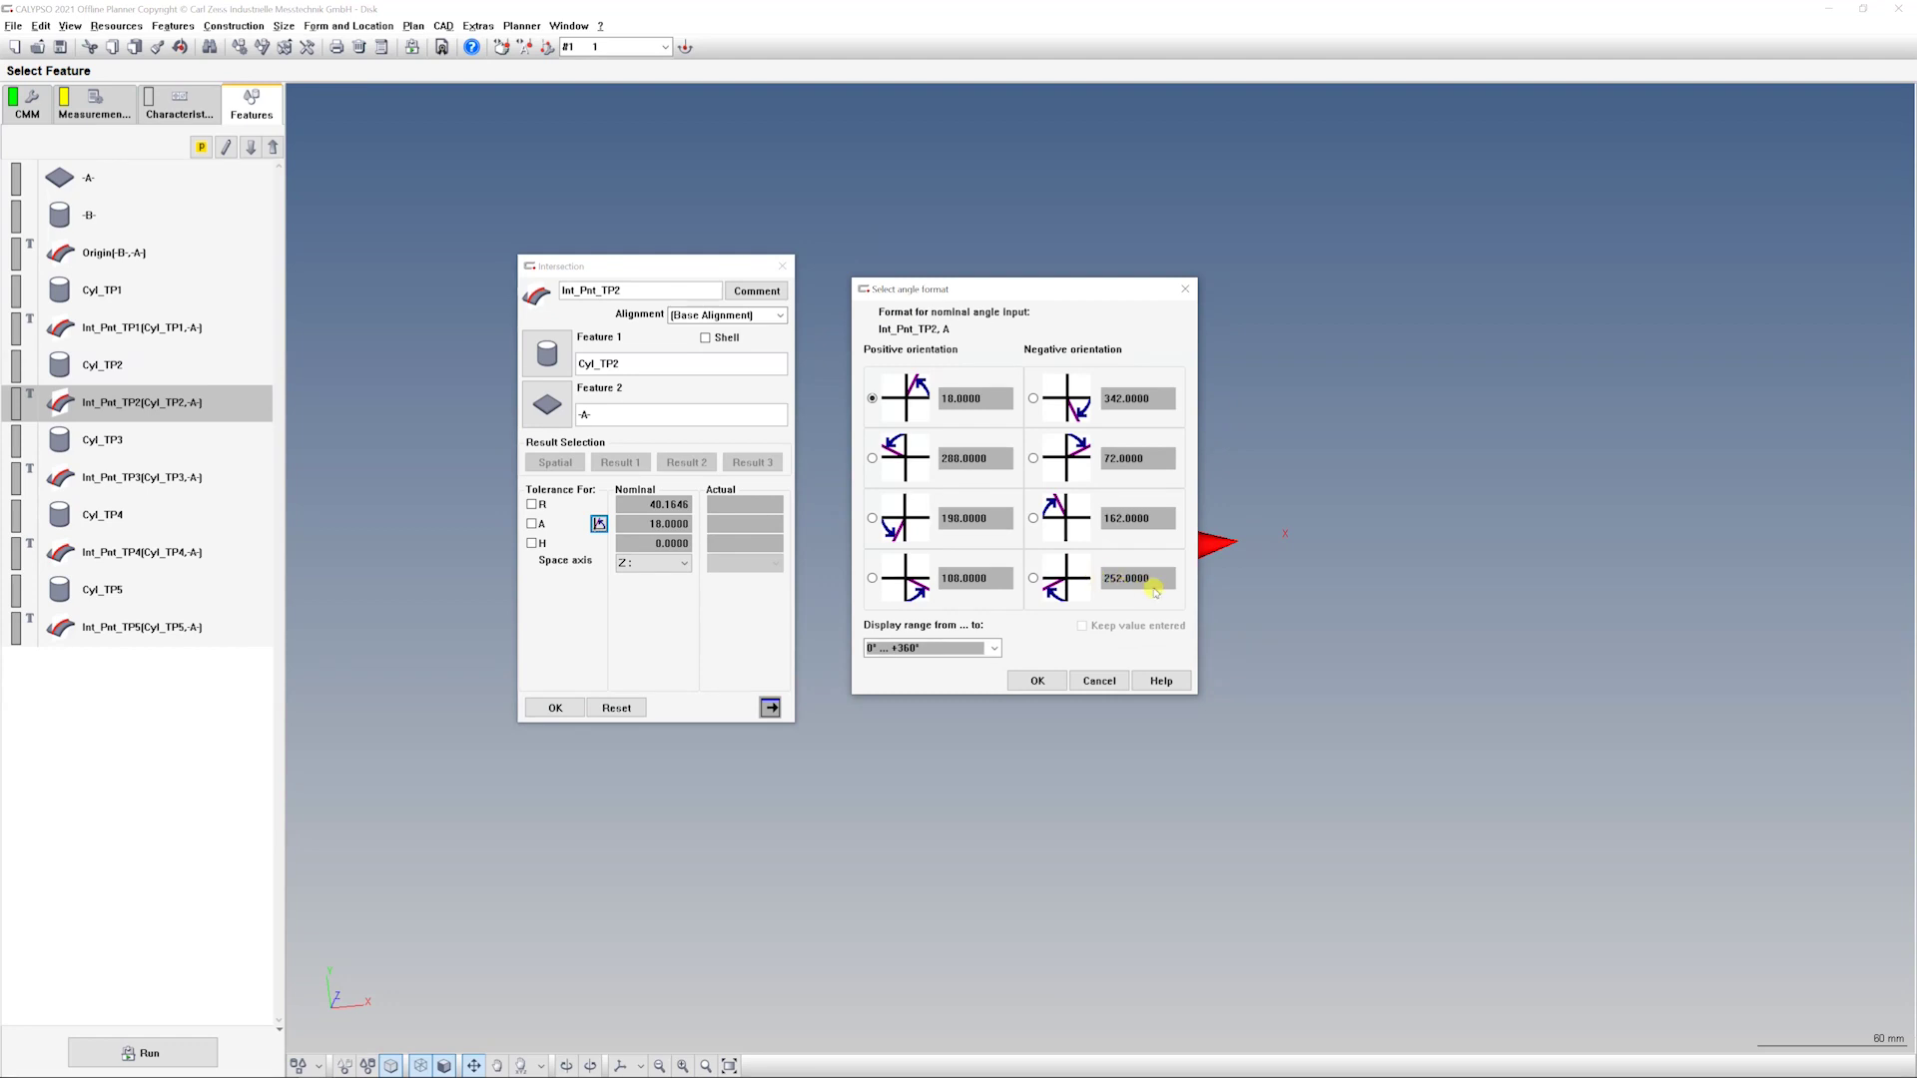
left_click(760, 597)
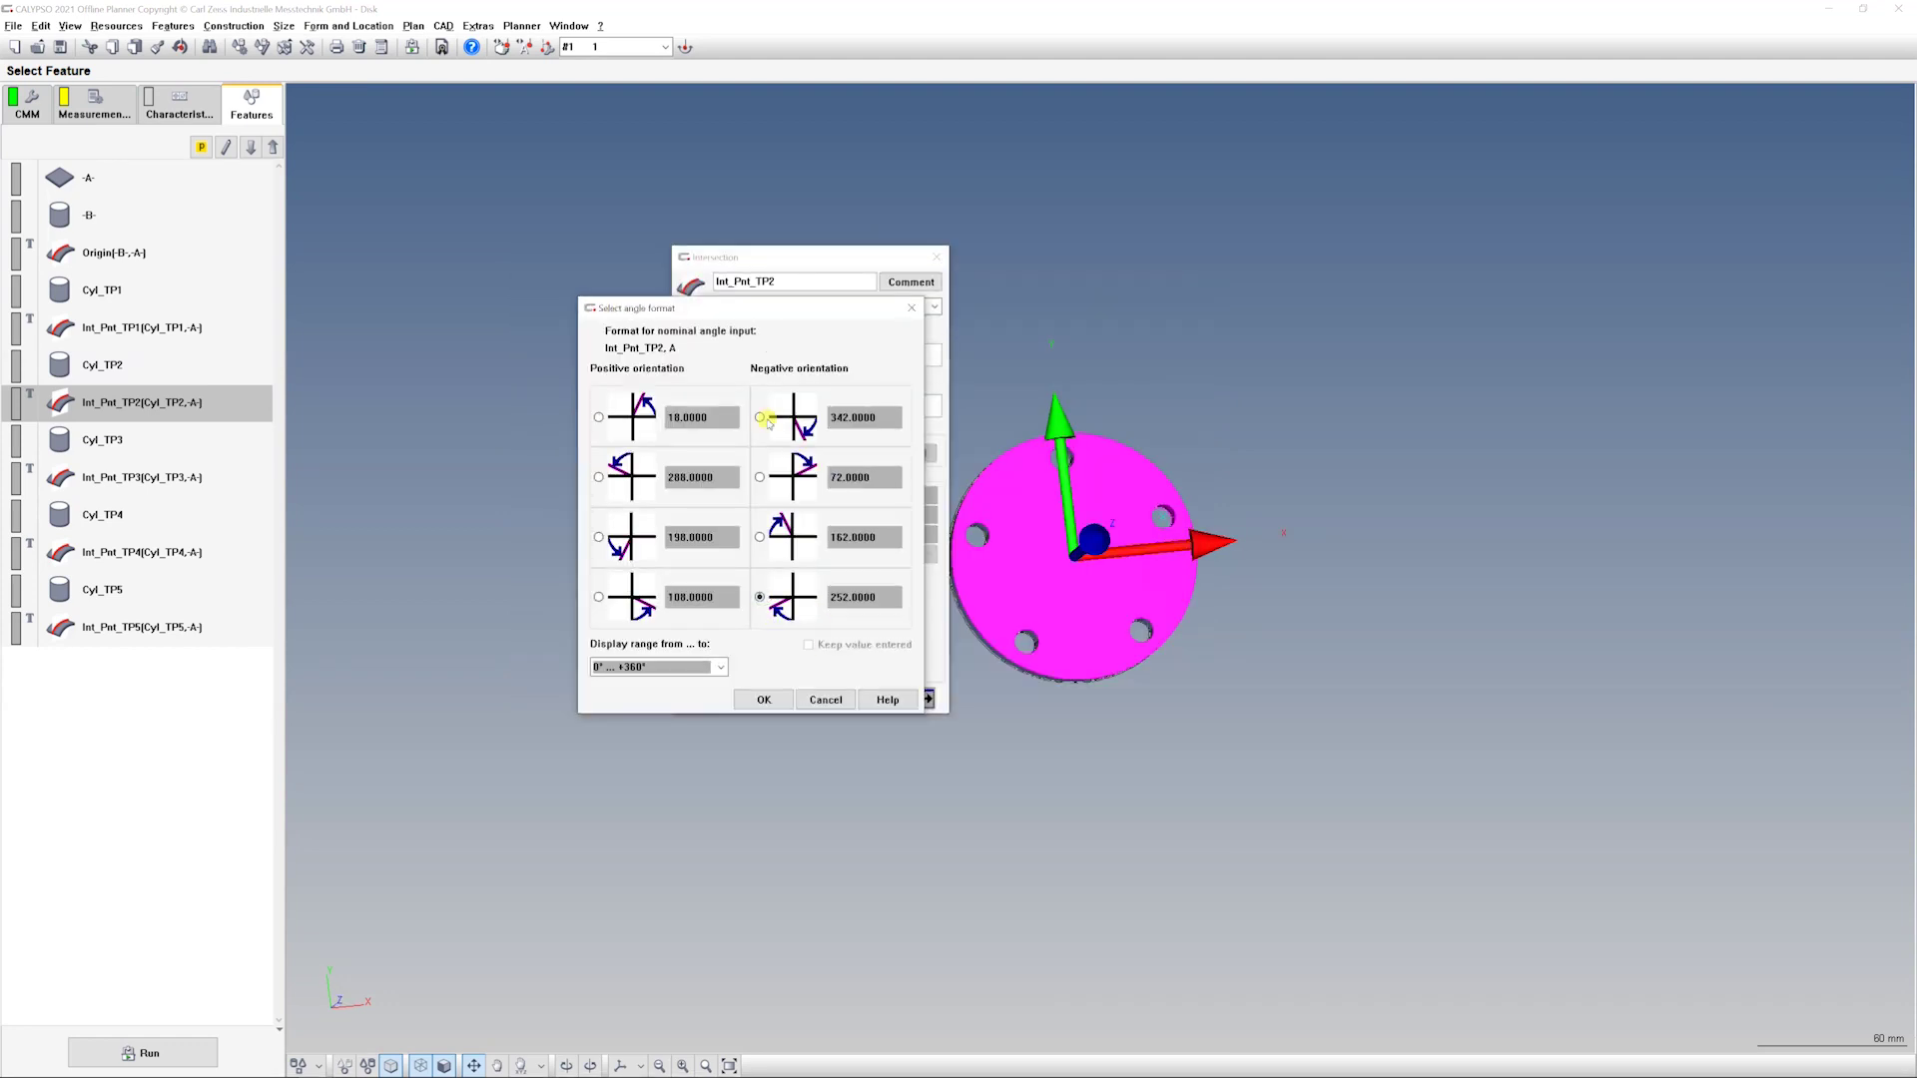
left_click(763, 700)
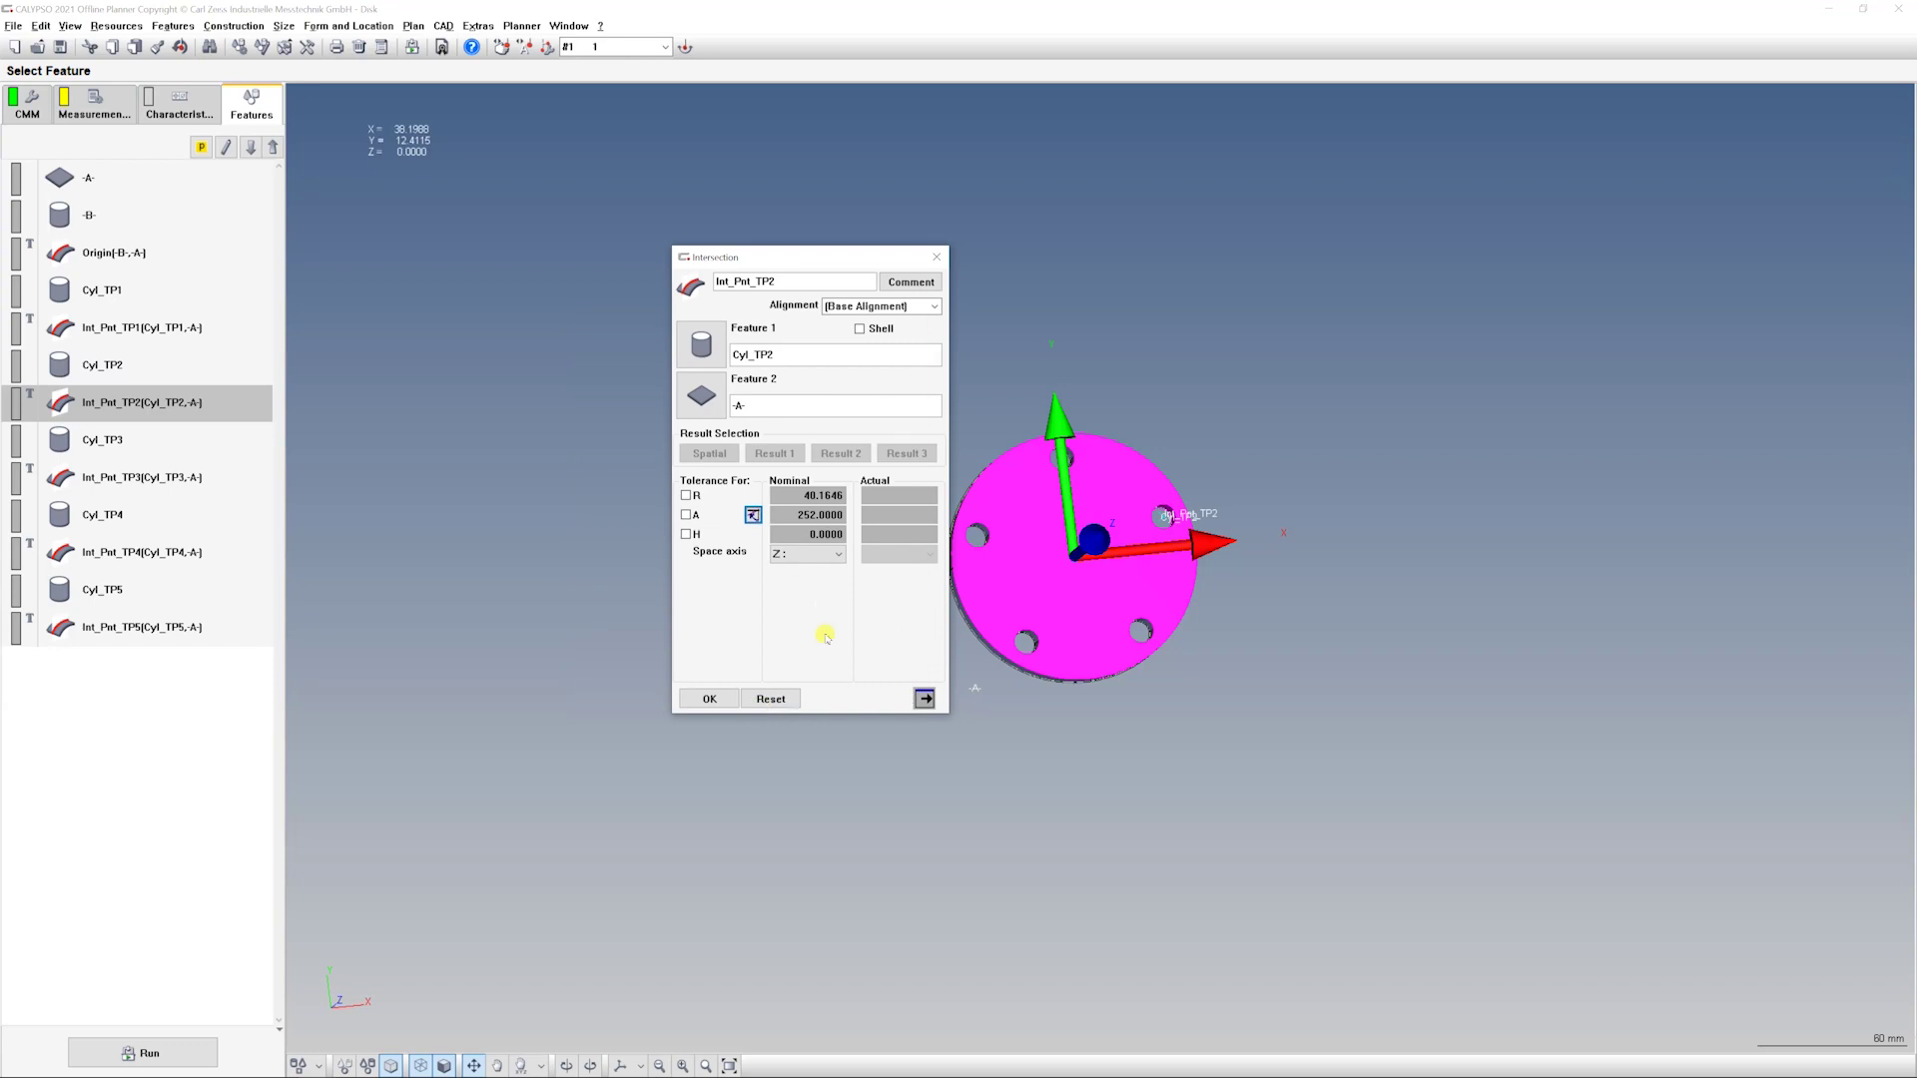
left_click(710, 698)
- Review Int_Pnt_TP3 and Int_Pnt_TP5 nominals (A 306 and 162)
double_click(244, 475)
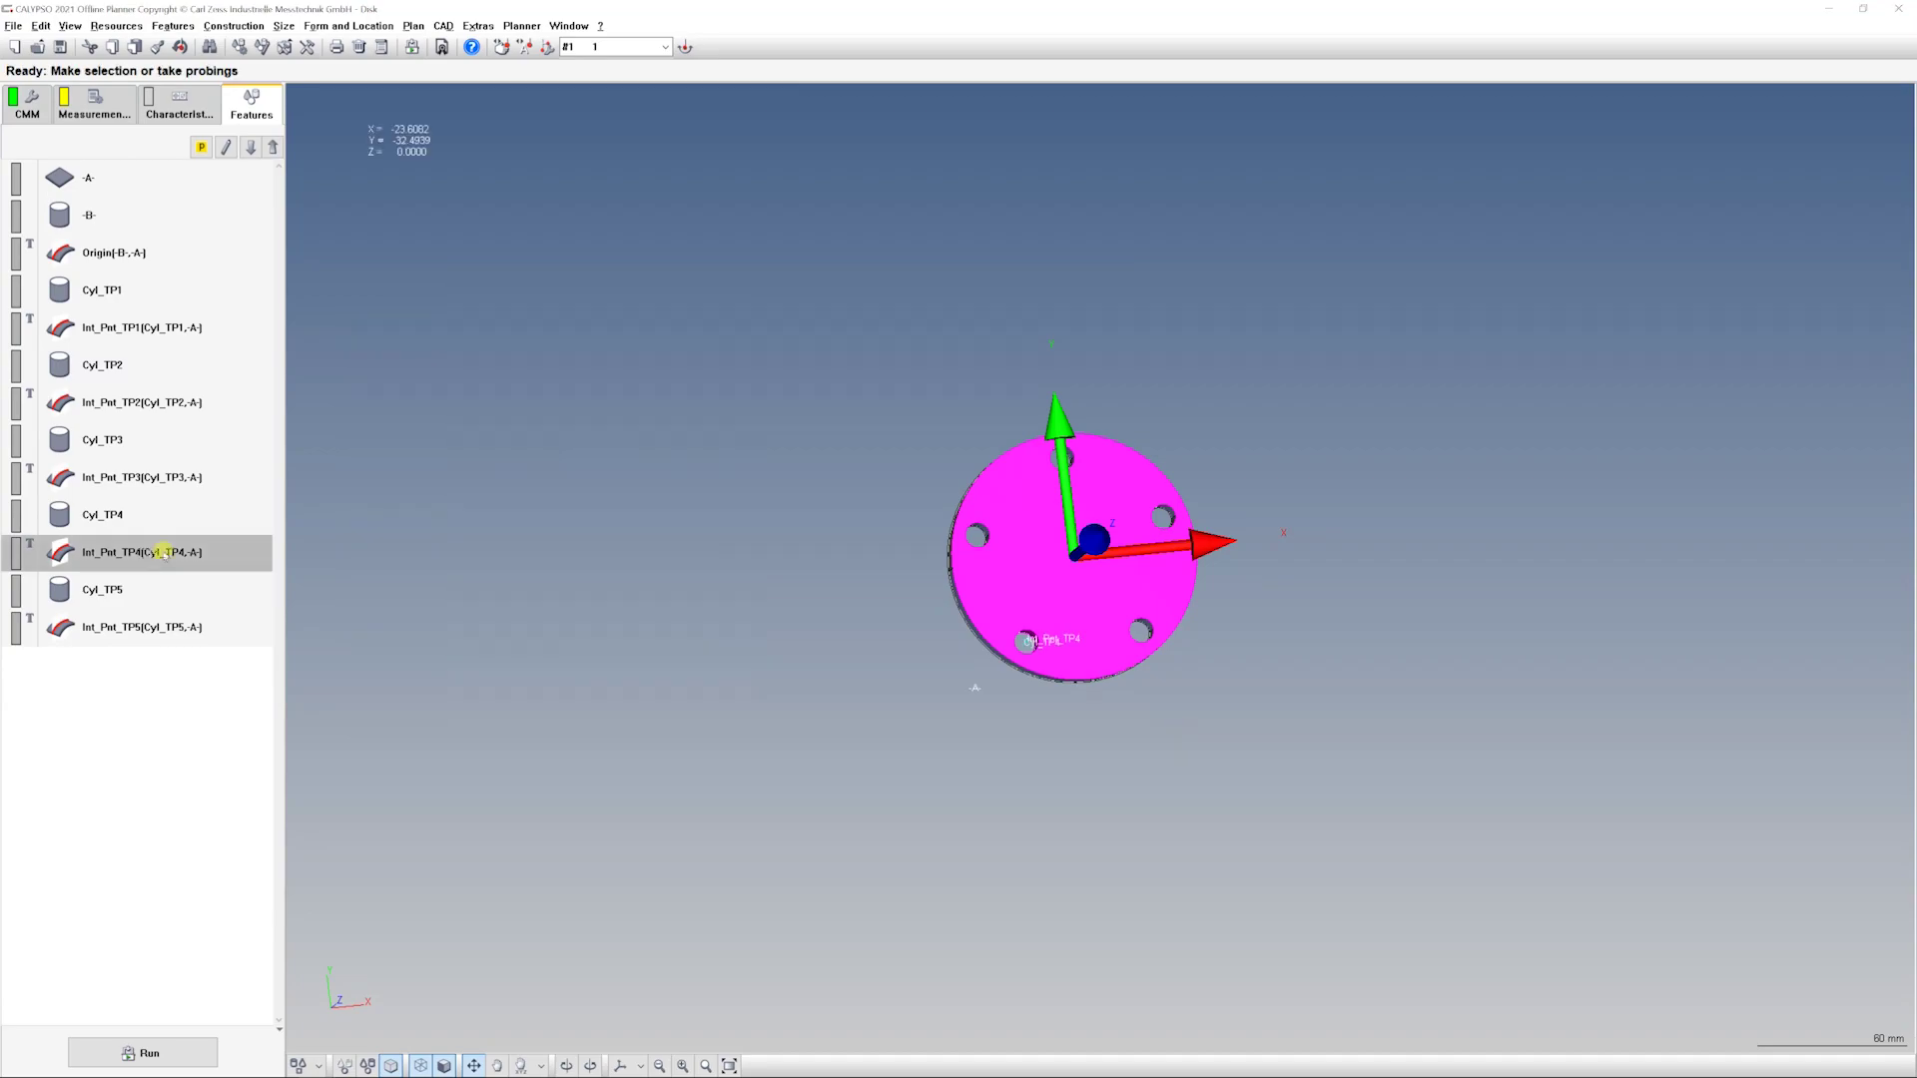
double_click(140, 627)
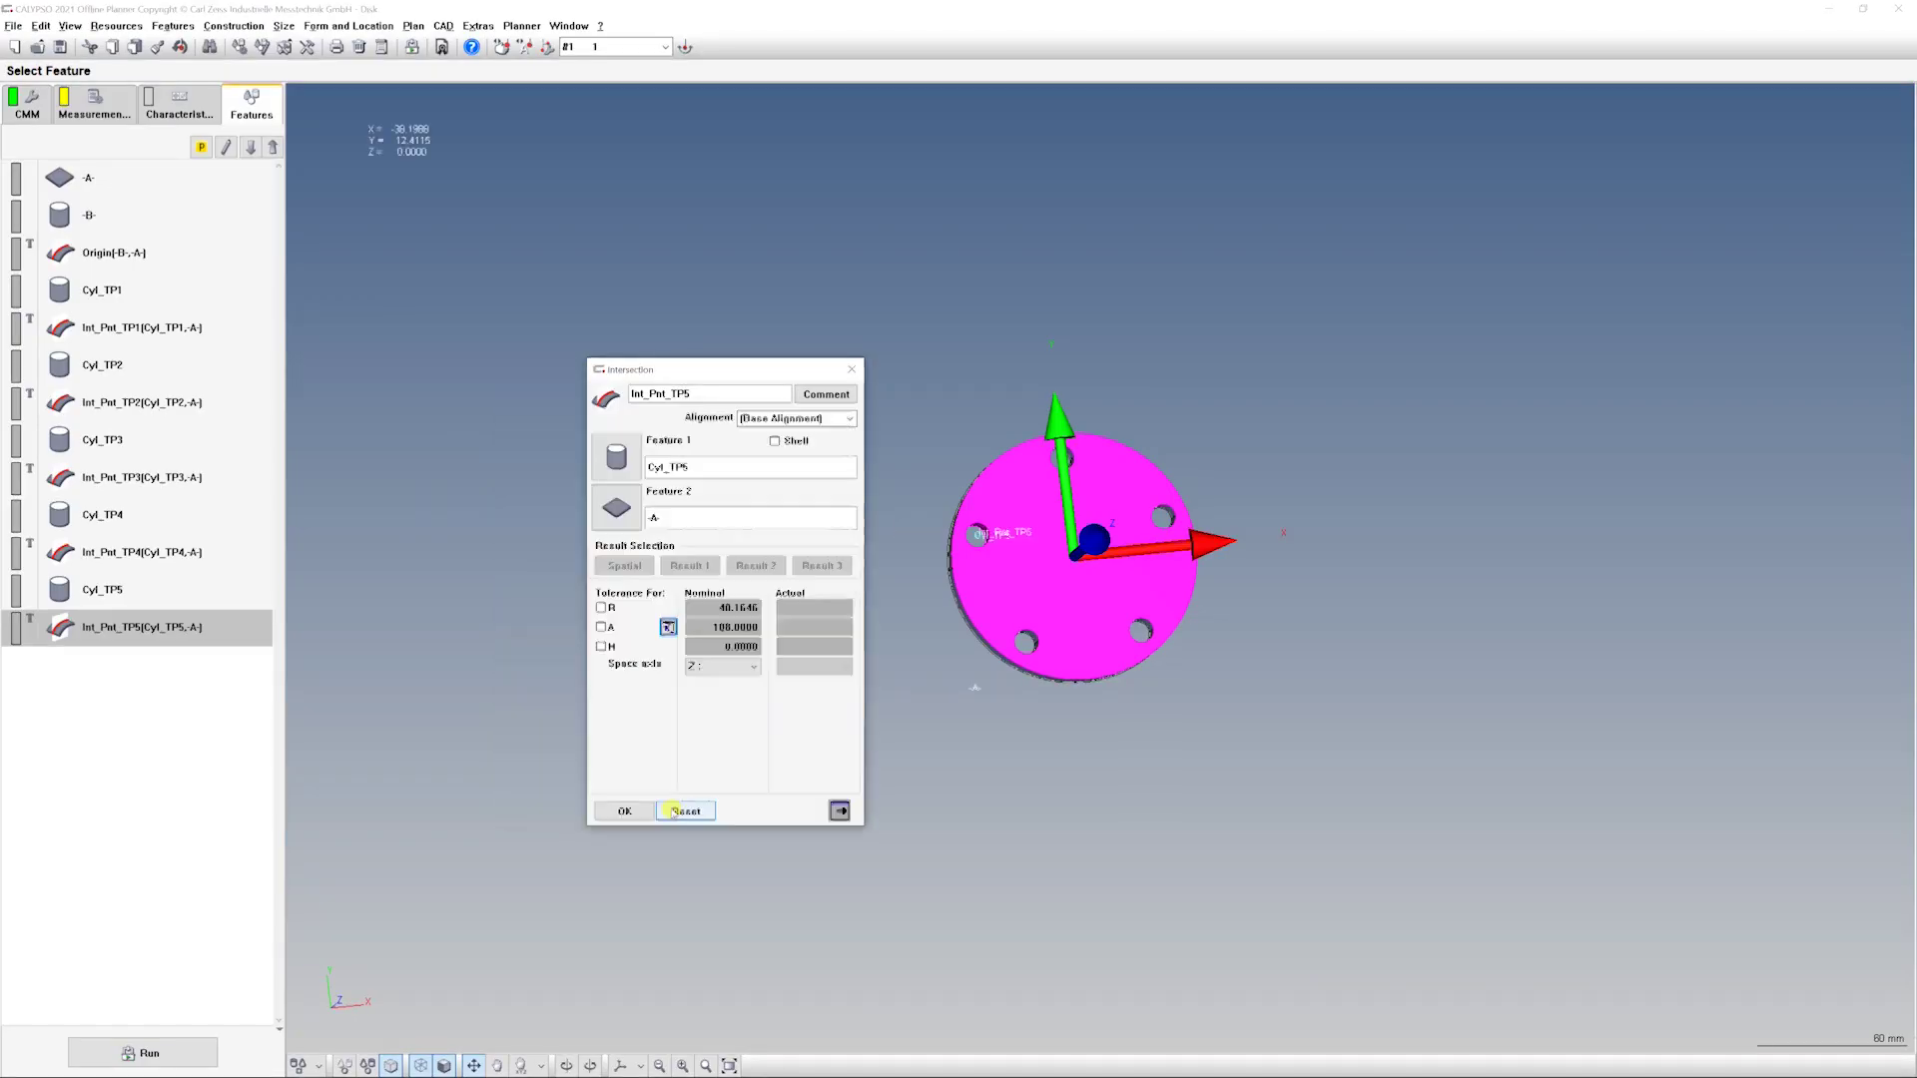
left_click(672, 811)
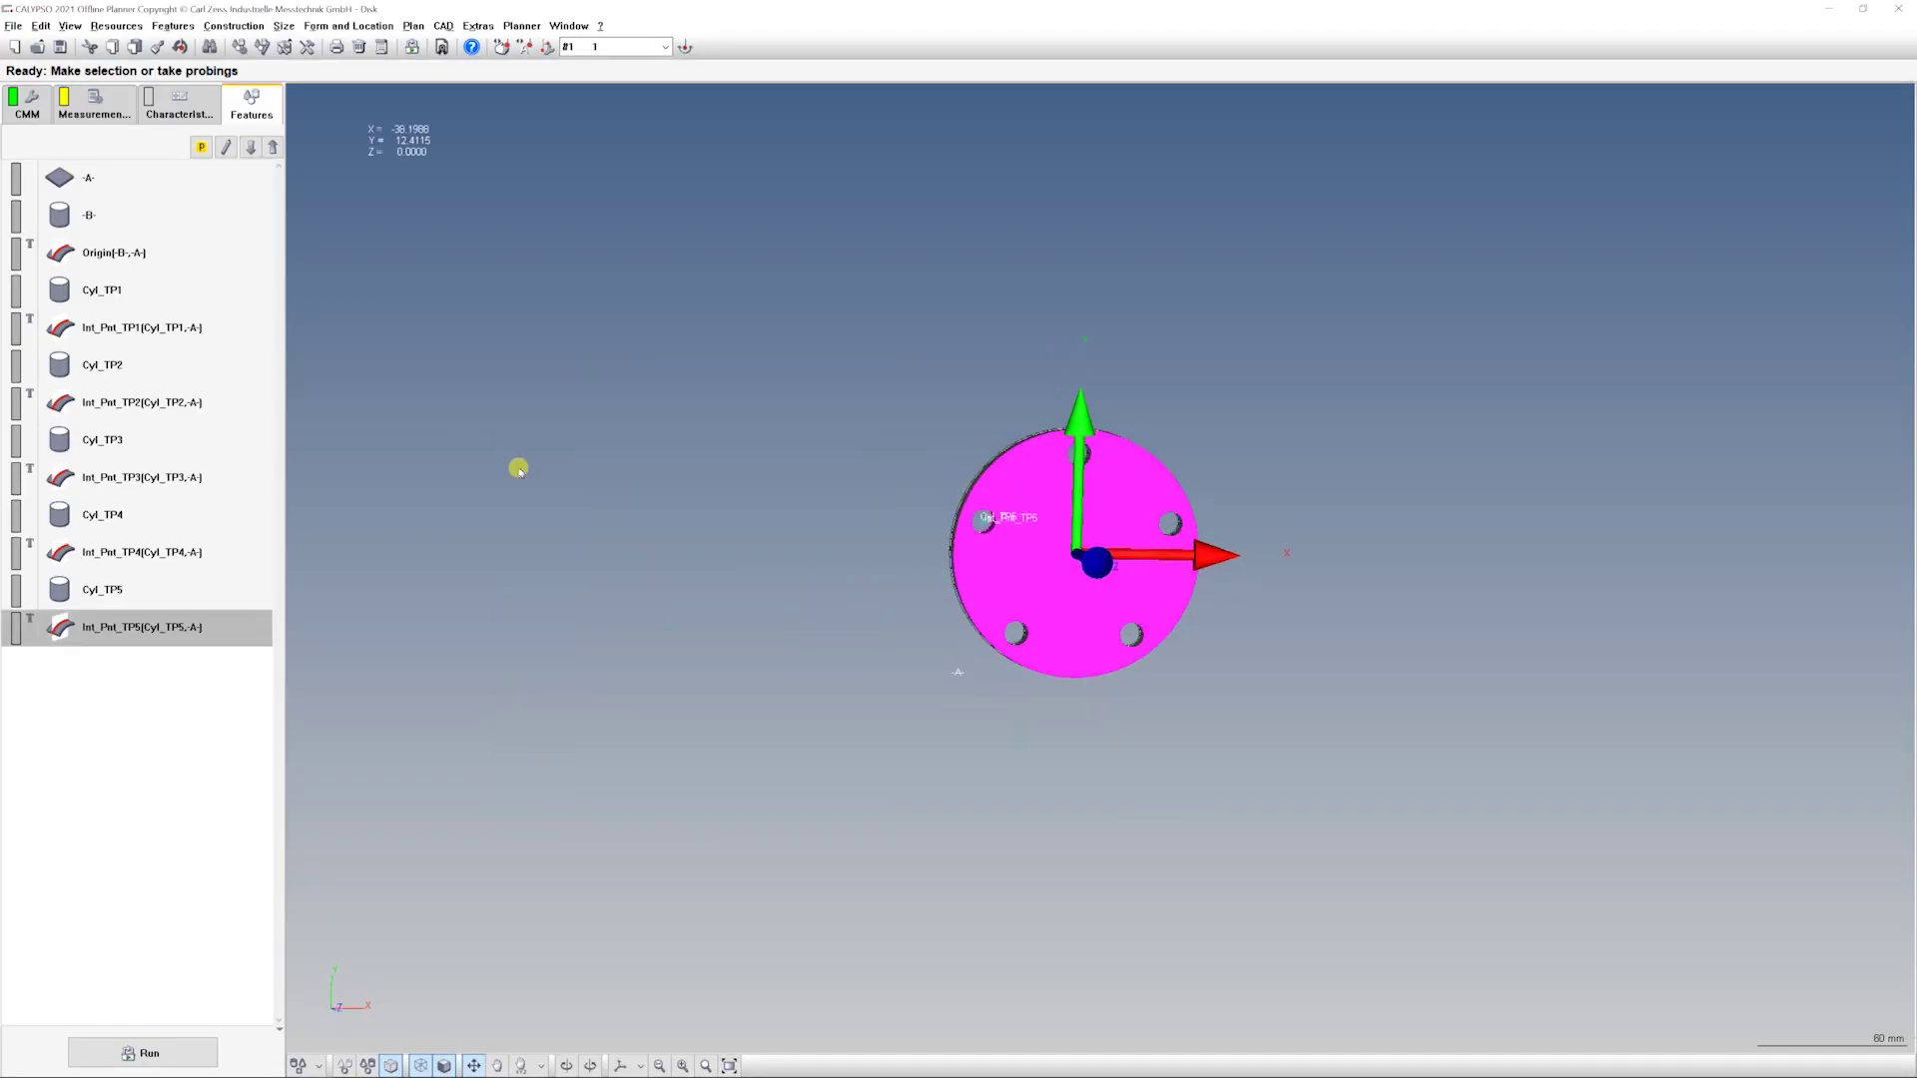
left_click_drag(685, 548, 436, 201)
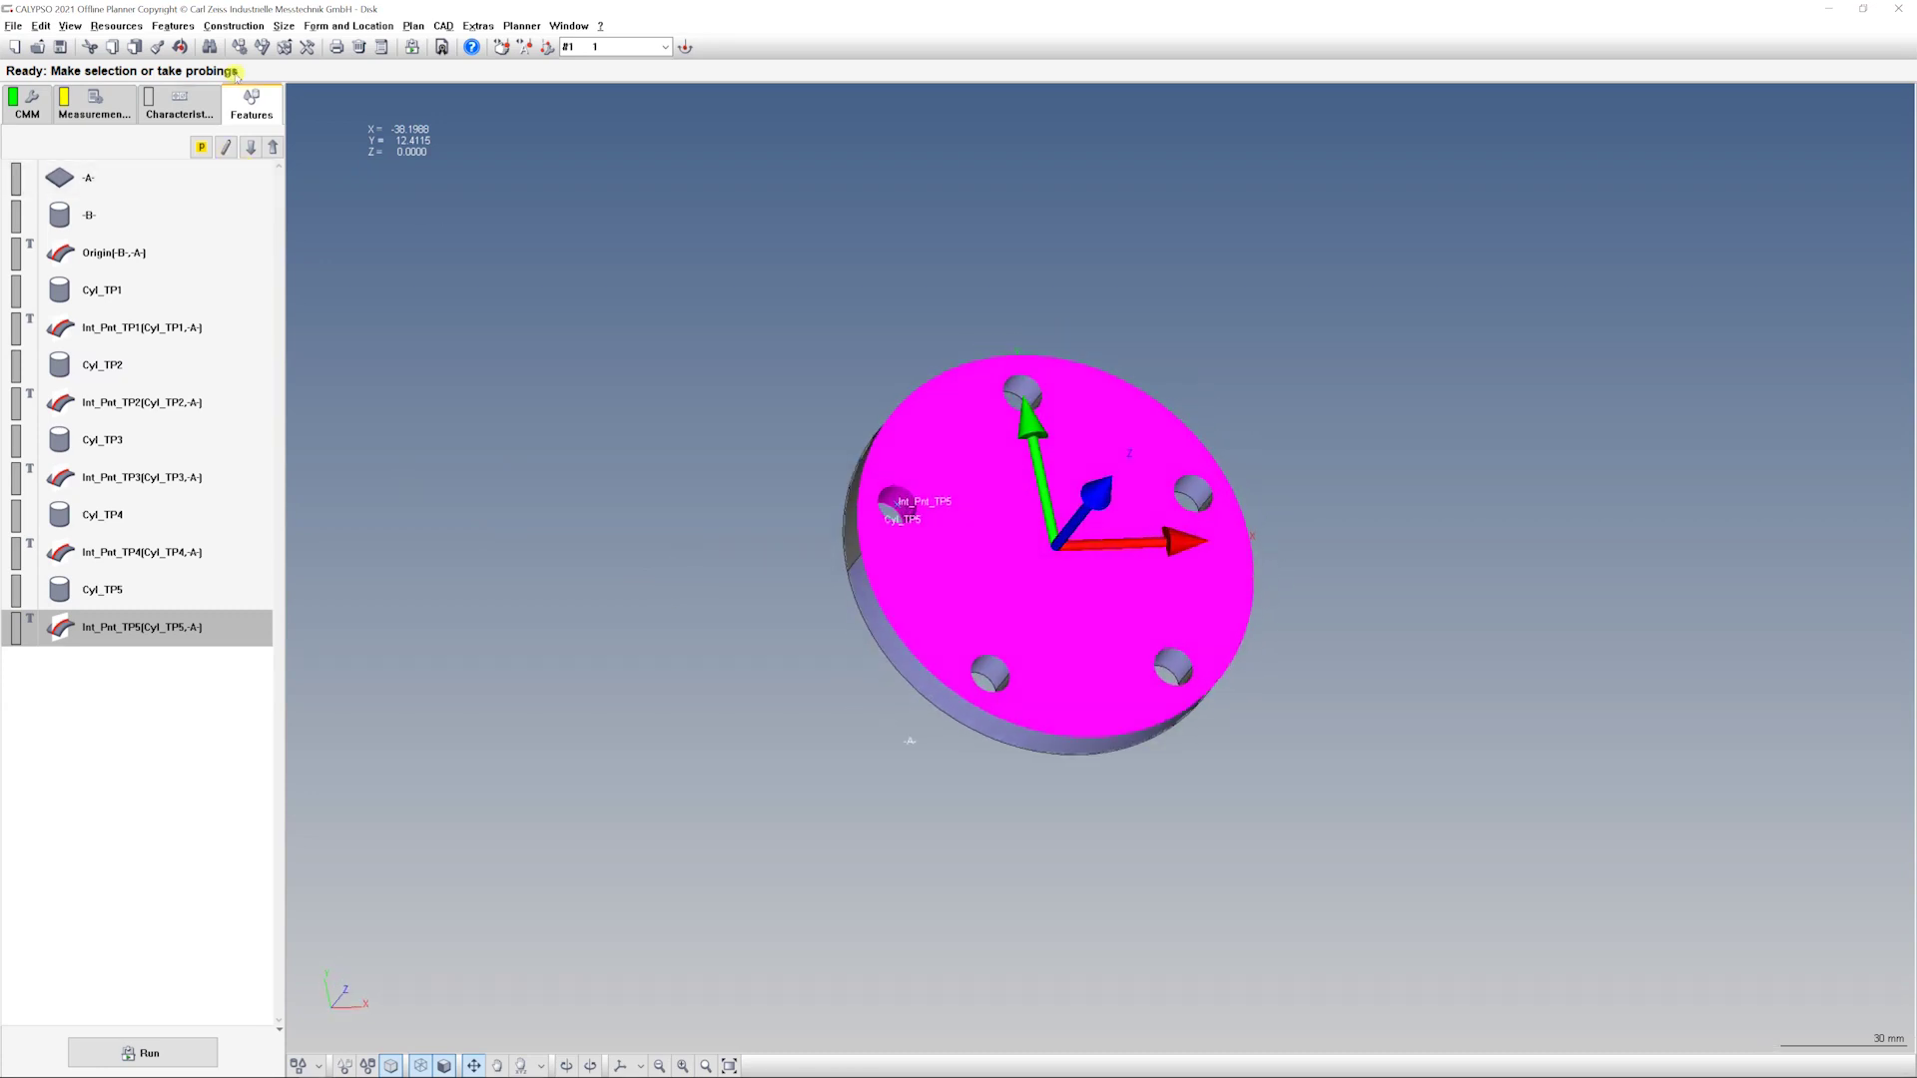
- Insert a Position characteristic for Int_Pnt_TP1 and set its radius R to 40.165
left_click(186, 97)
left_click(348, 26)
left_click(369, 230)
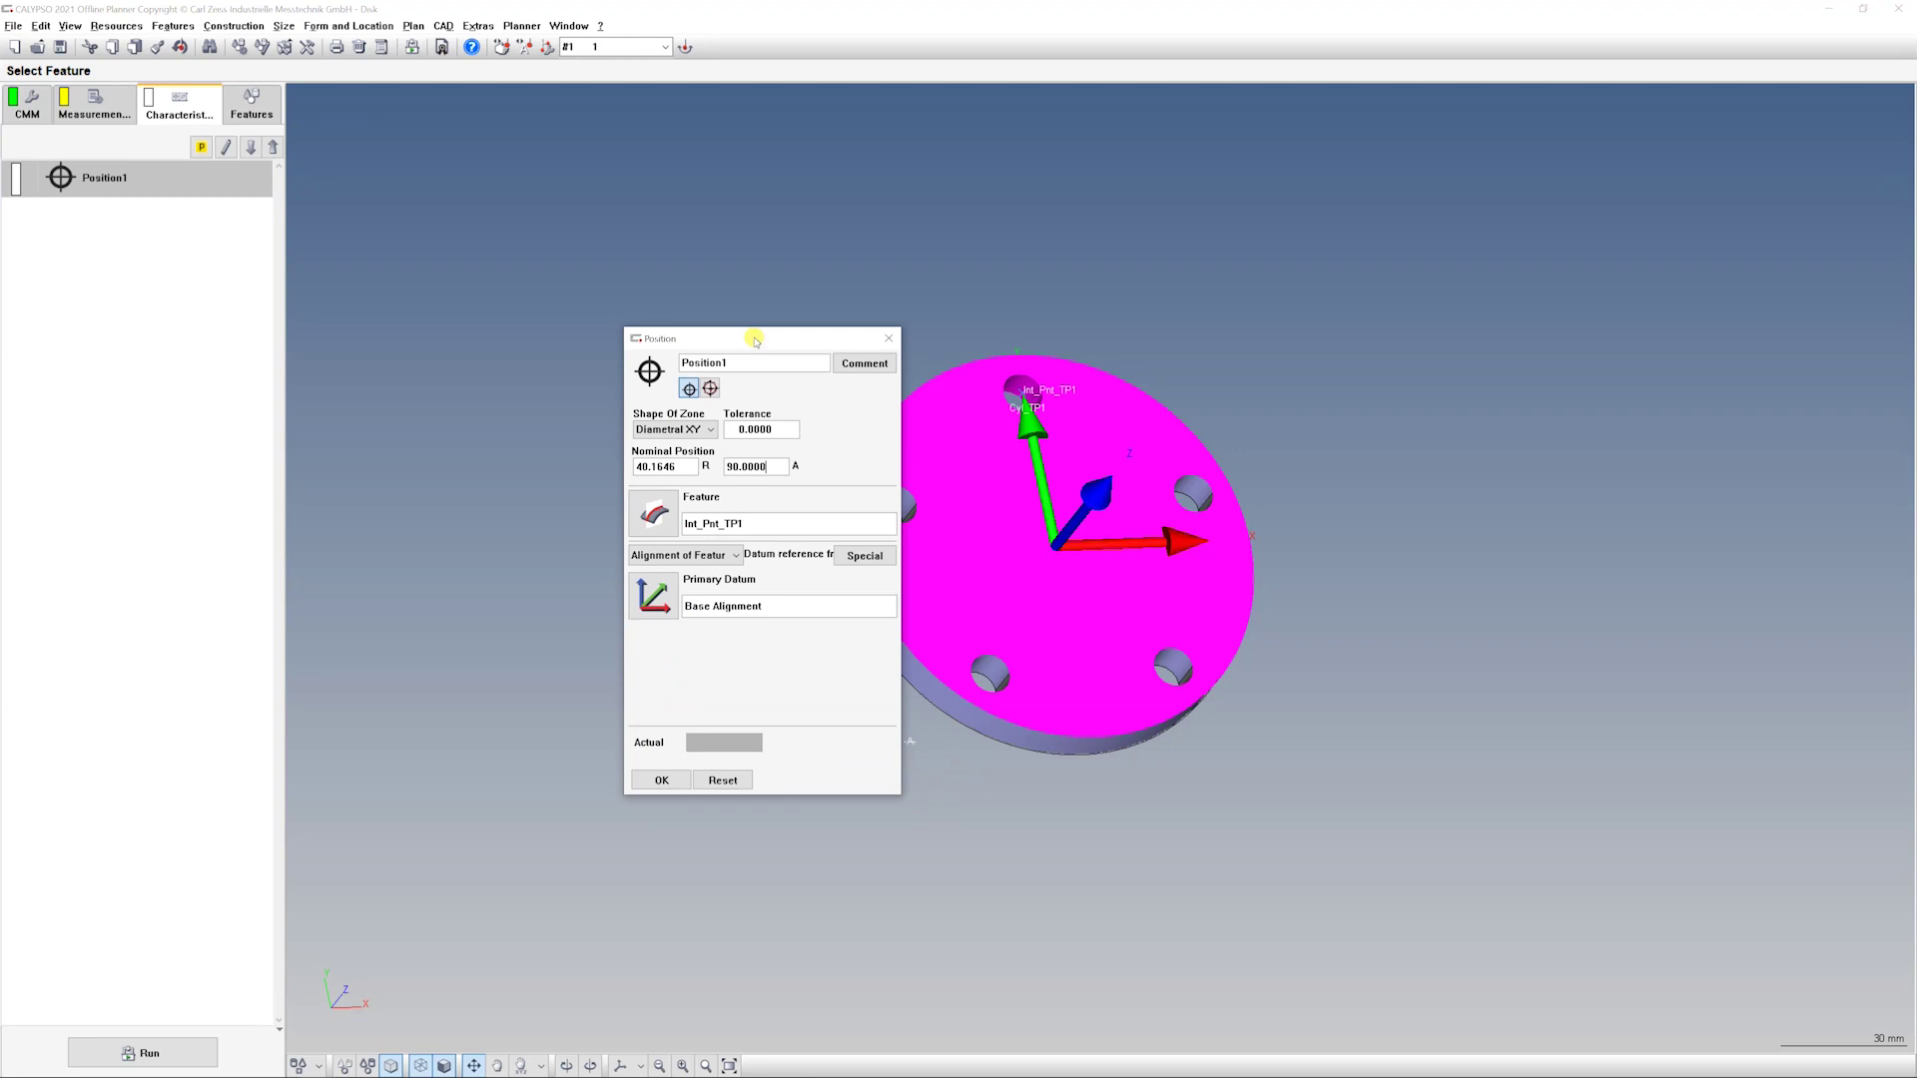
left_click_drag(790, 341, 1083, 414)
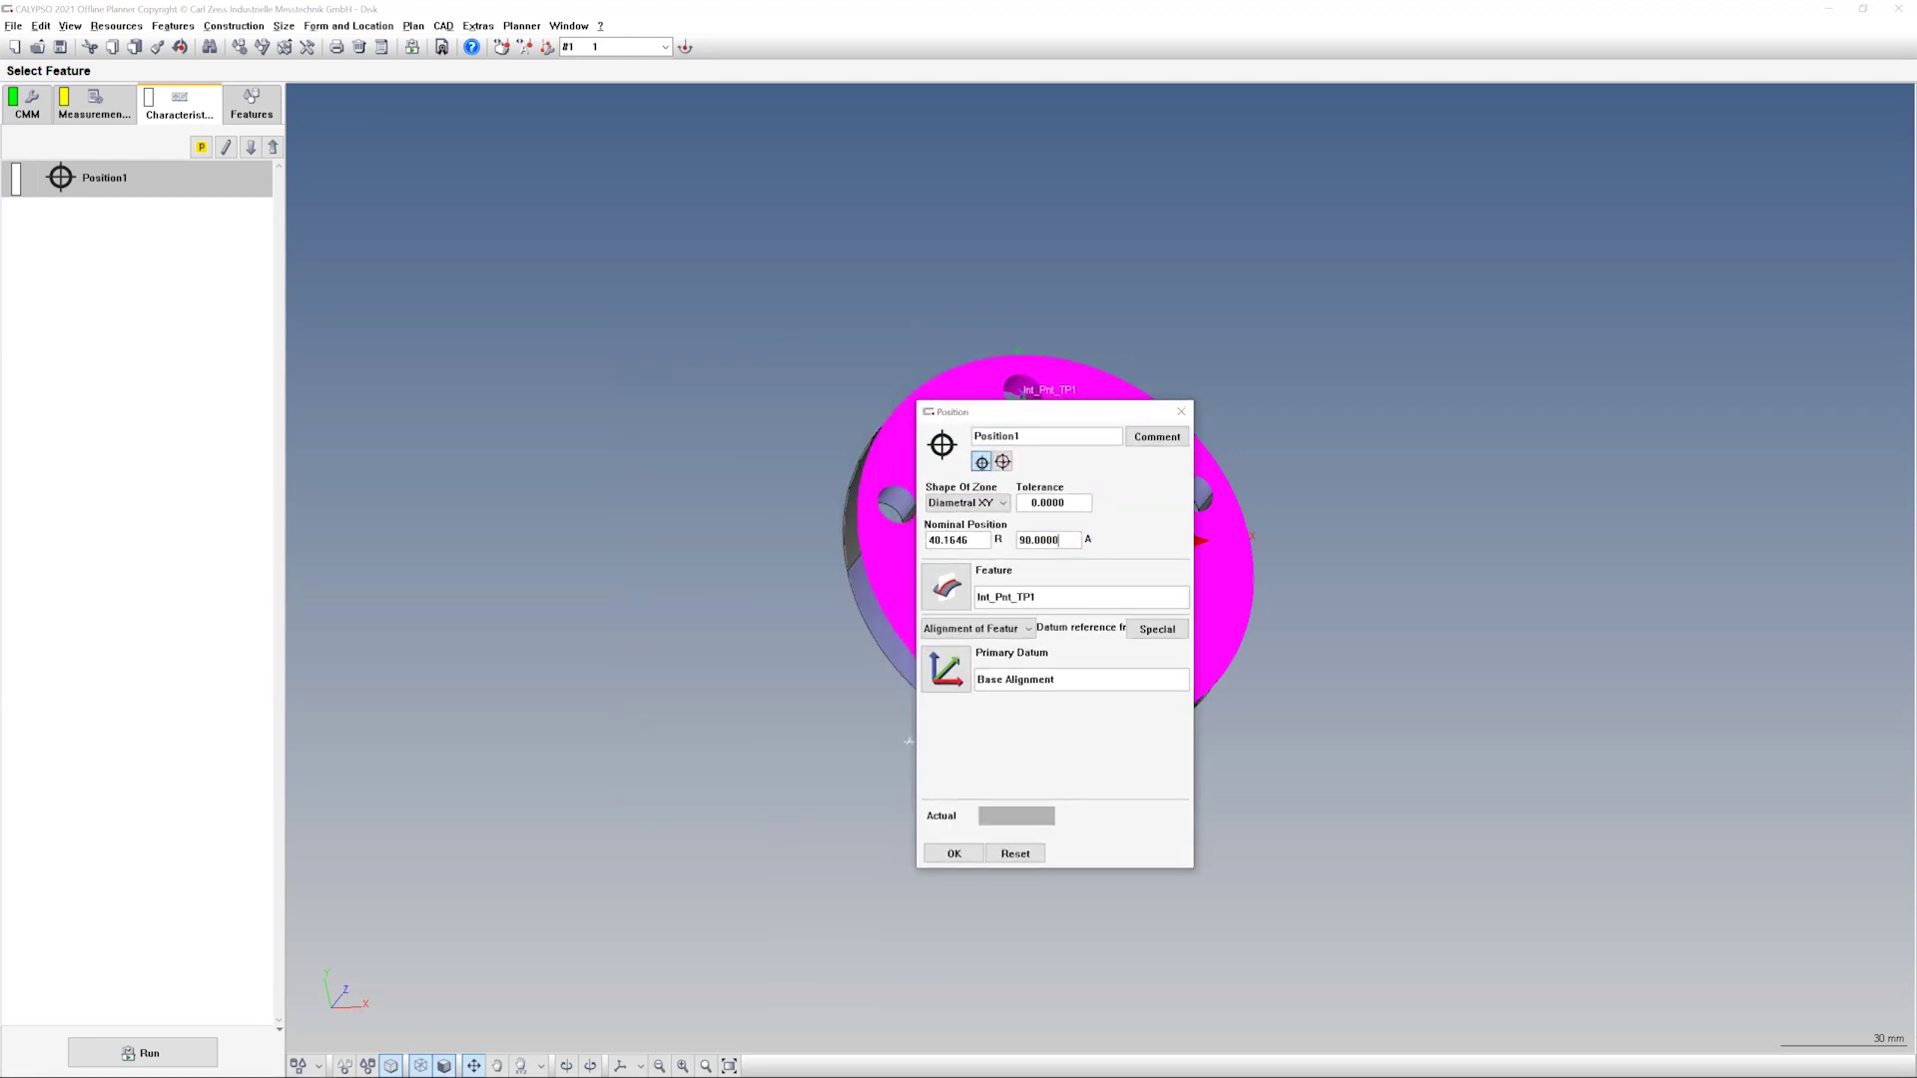
key("alt+Tab")
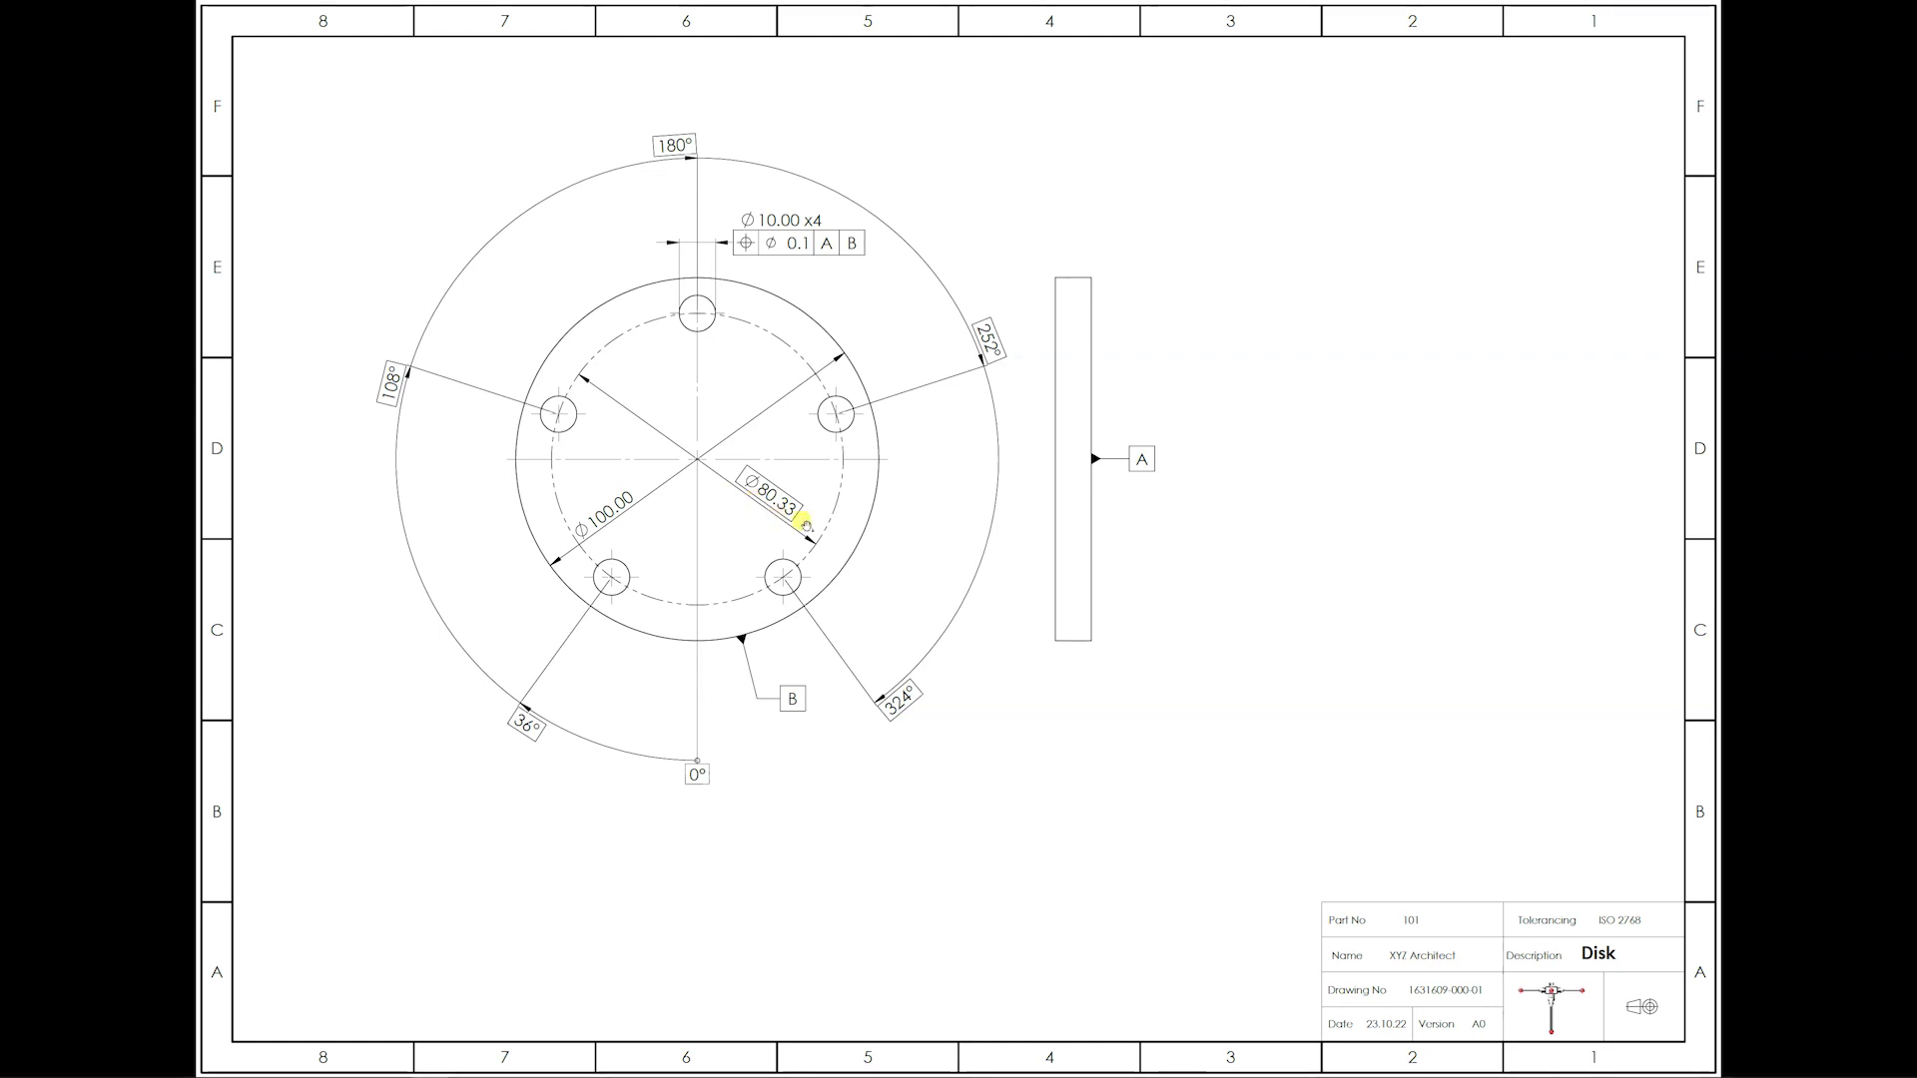
key("alt+Tab")
key("shift+Tab")
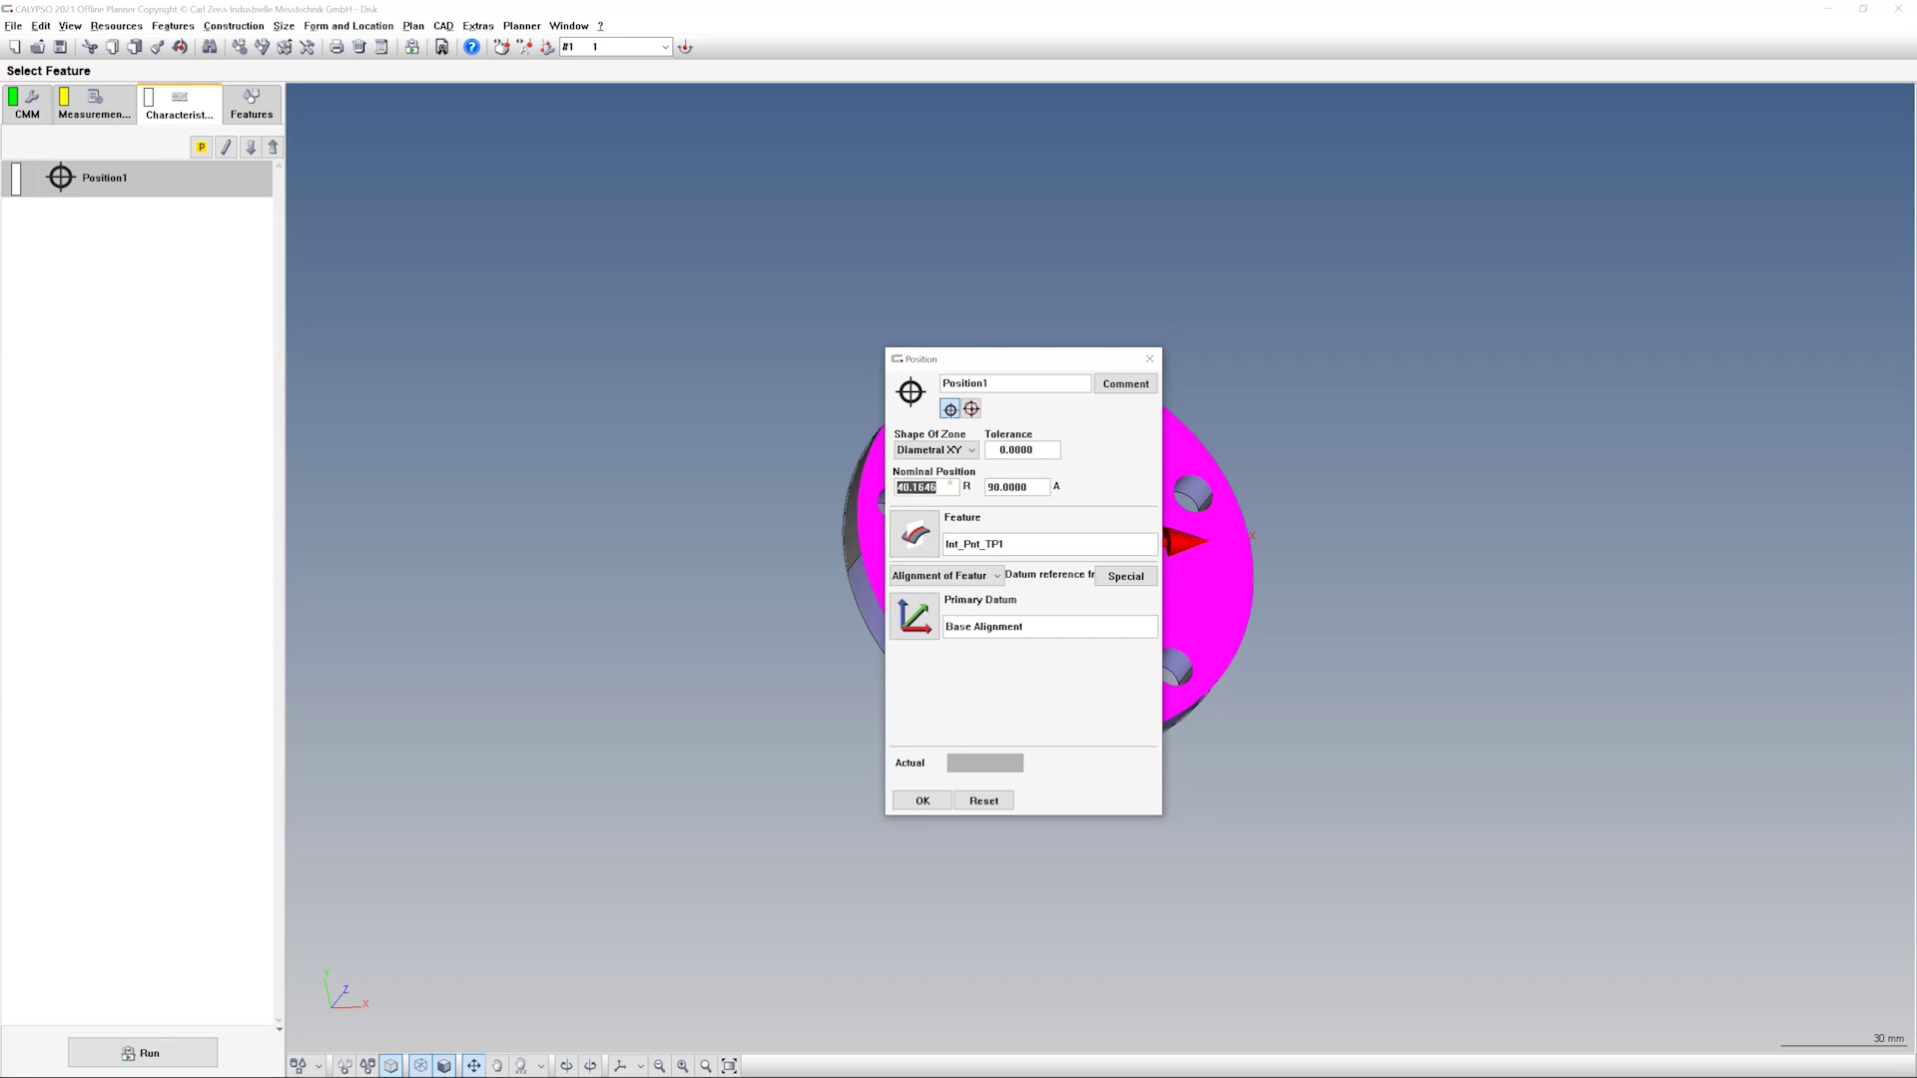
key("End")
key("BackSpace")
key("BackSpace")
type("5")
- Set the position tolerance to 0.1 and name the characteristic TP1
key("alt+Tab")
key("alt+Tab")
key("ctrl+a")
type("0.1")
key("Tab")
type("TP1")
left_click_drag(964, 384, 911, 377)
left_click(1010, 385)
left_click(1123, 578)
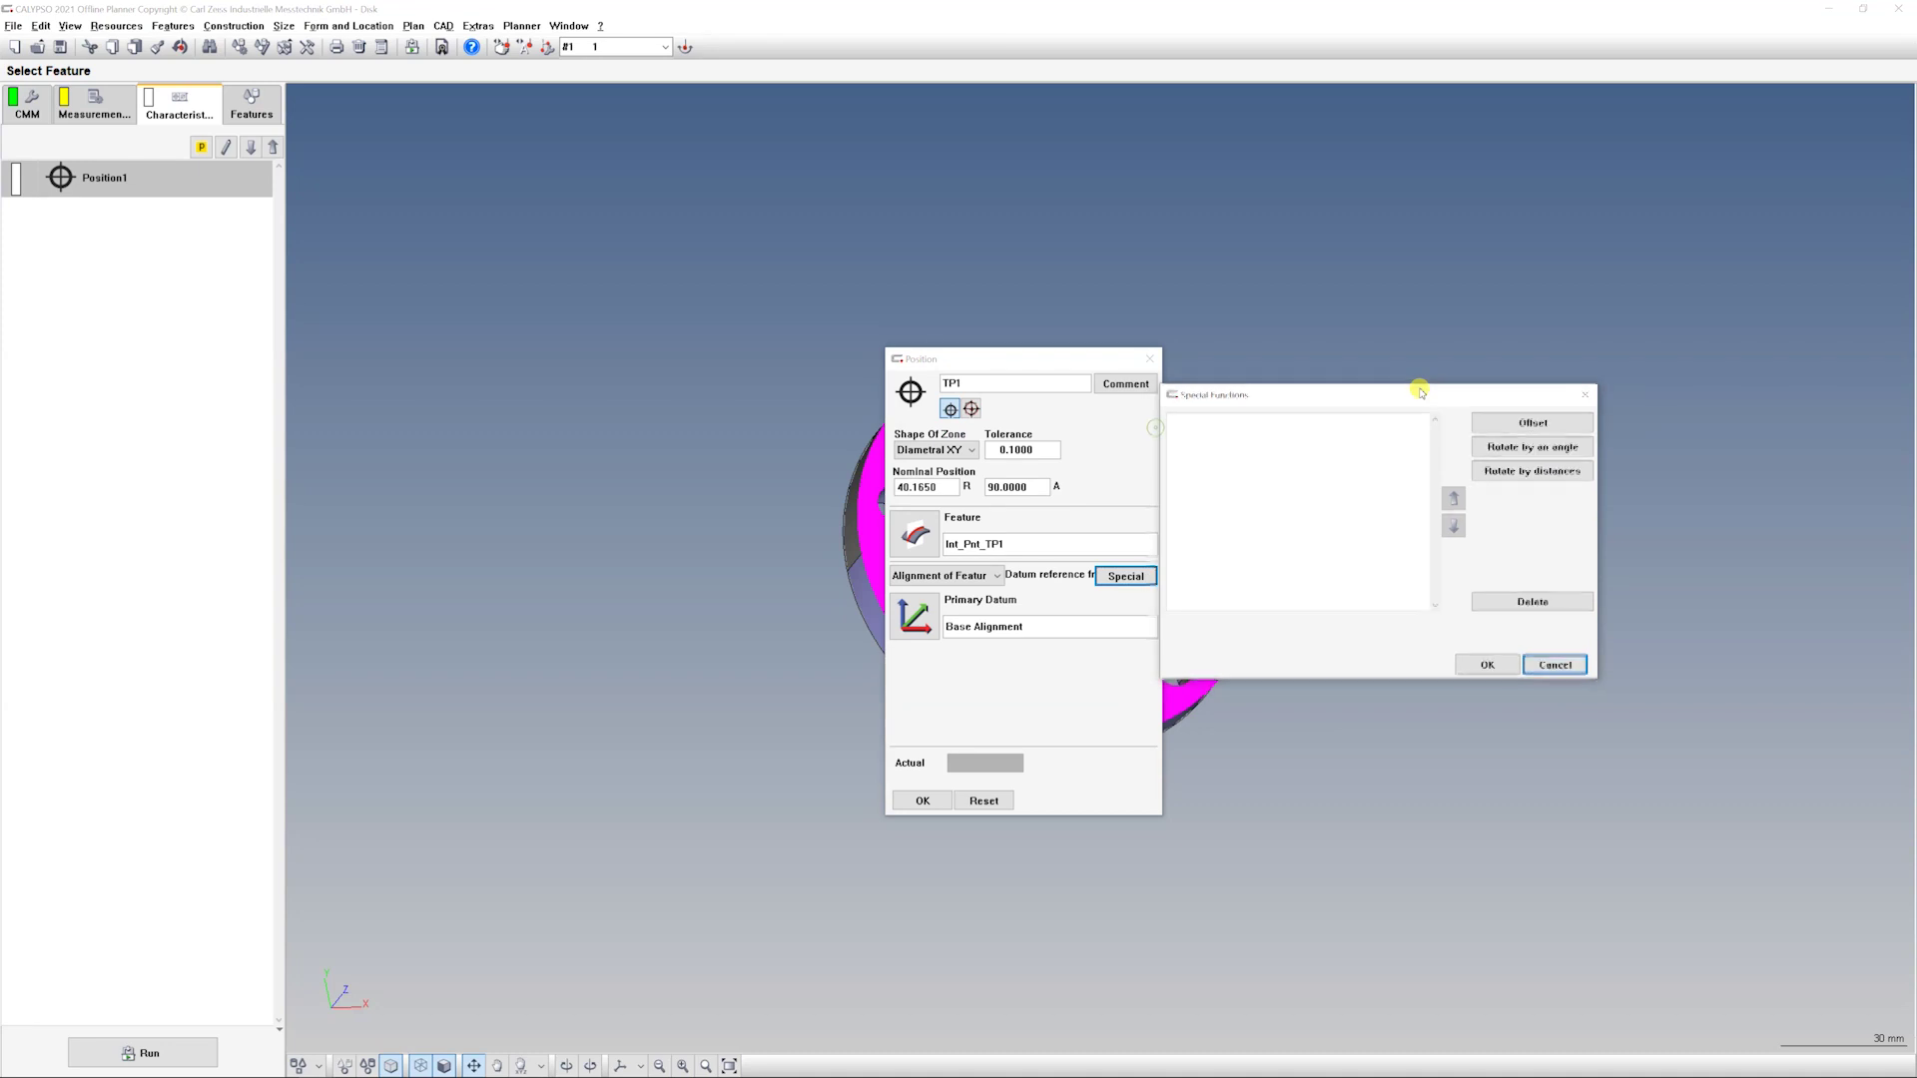
- Add a 90° rotation about the +Z axis to TP1's reference
left_click(1510, 447)
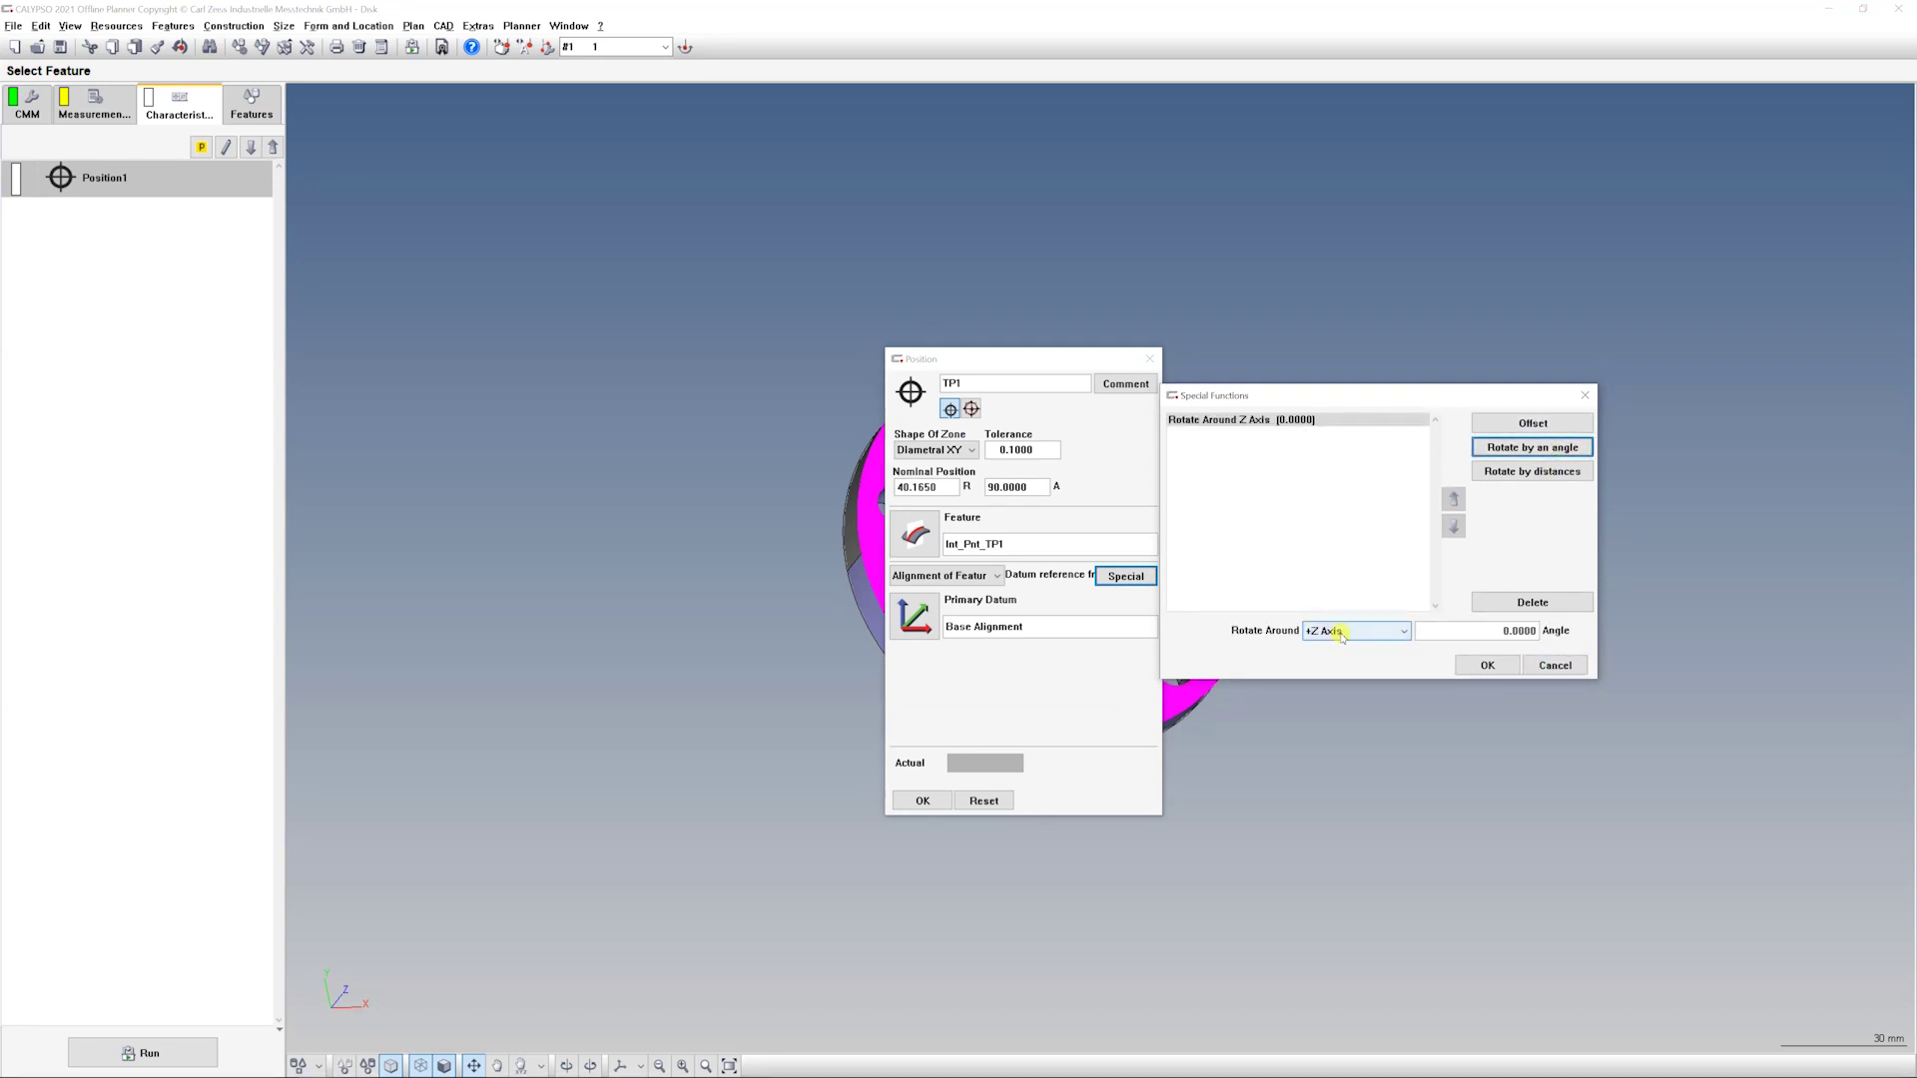
left_click(1243, 449)
left_click(1480, 630)
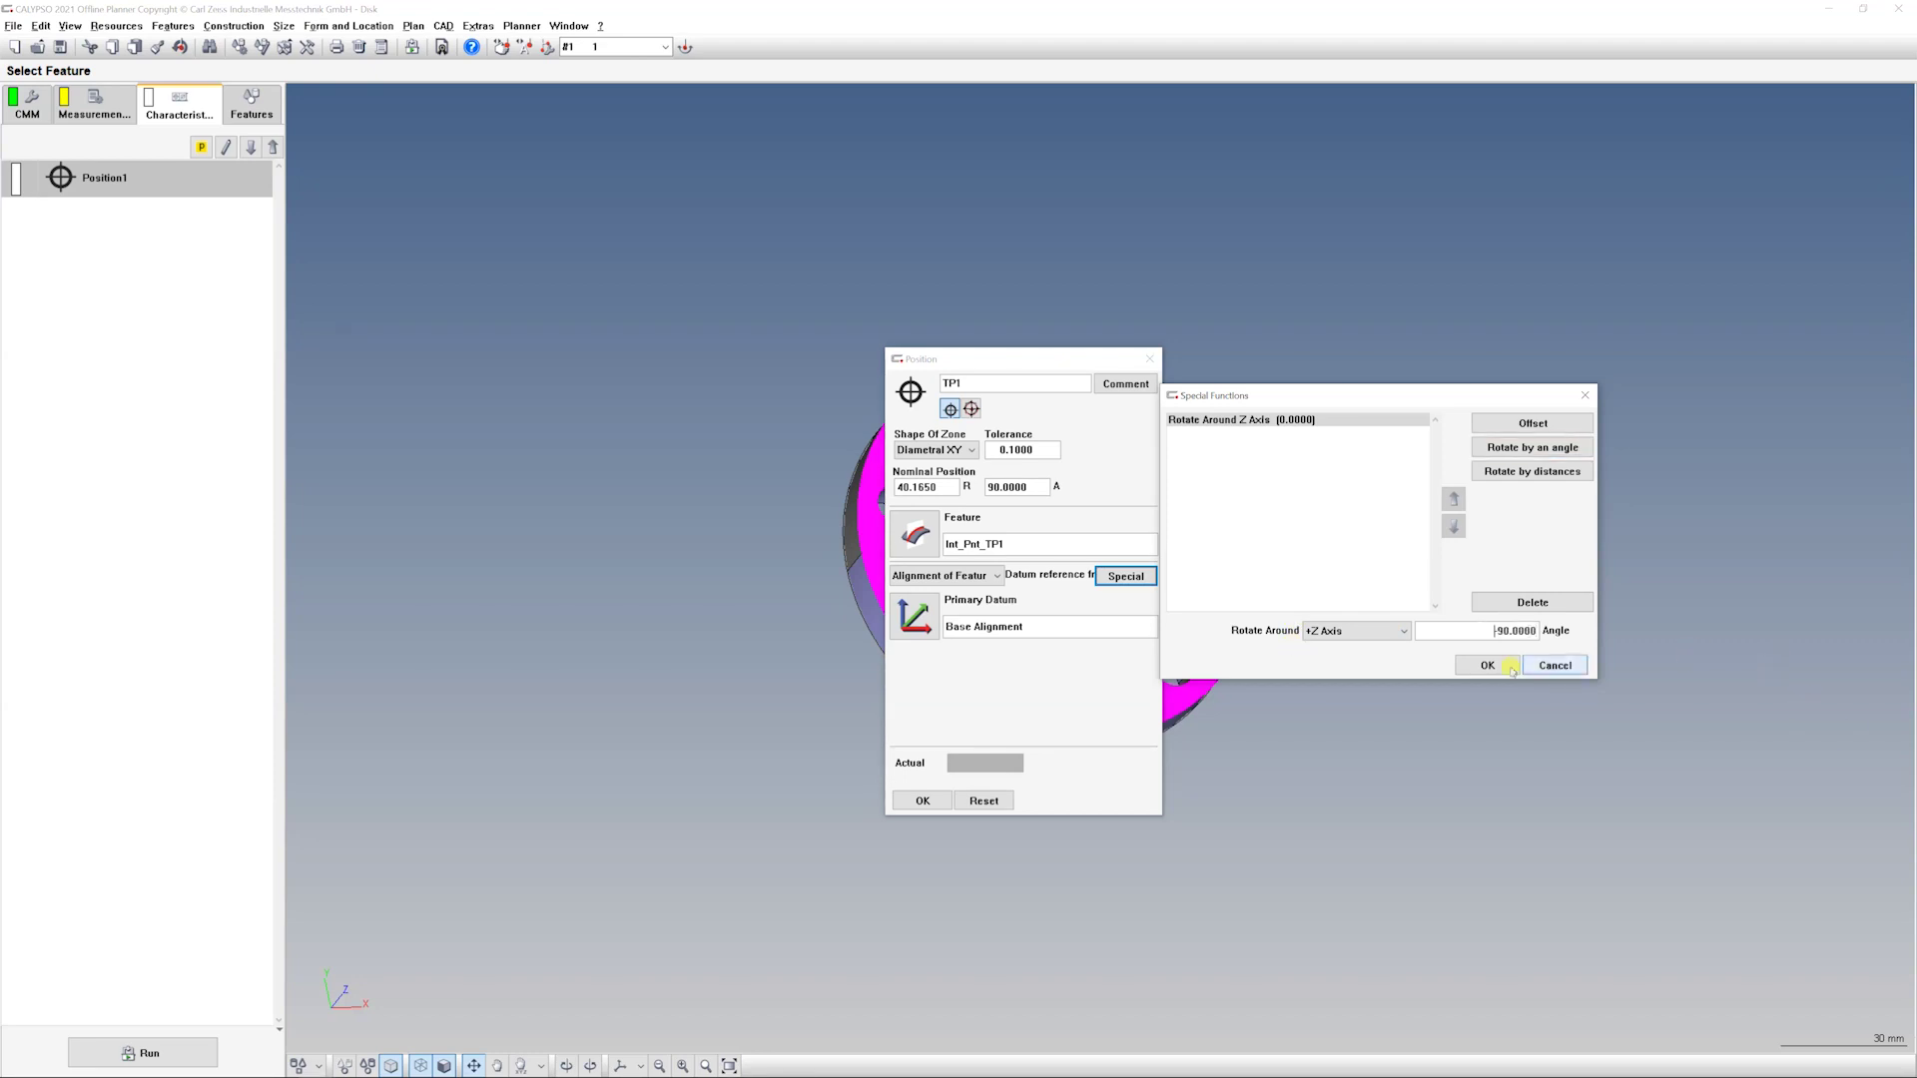
left_click(1487, 665)
- Check the rotated orientation on the part and confirm TP1 at nominal angle 180°
left_click_drag(1044, 358, 716, 275)
left_click_drag(979, 514, 1197, 597)
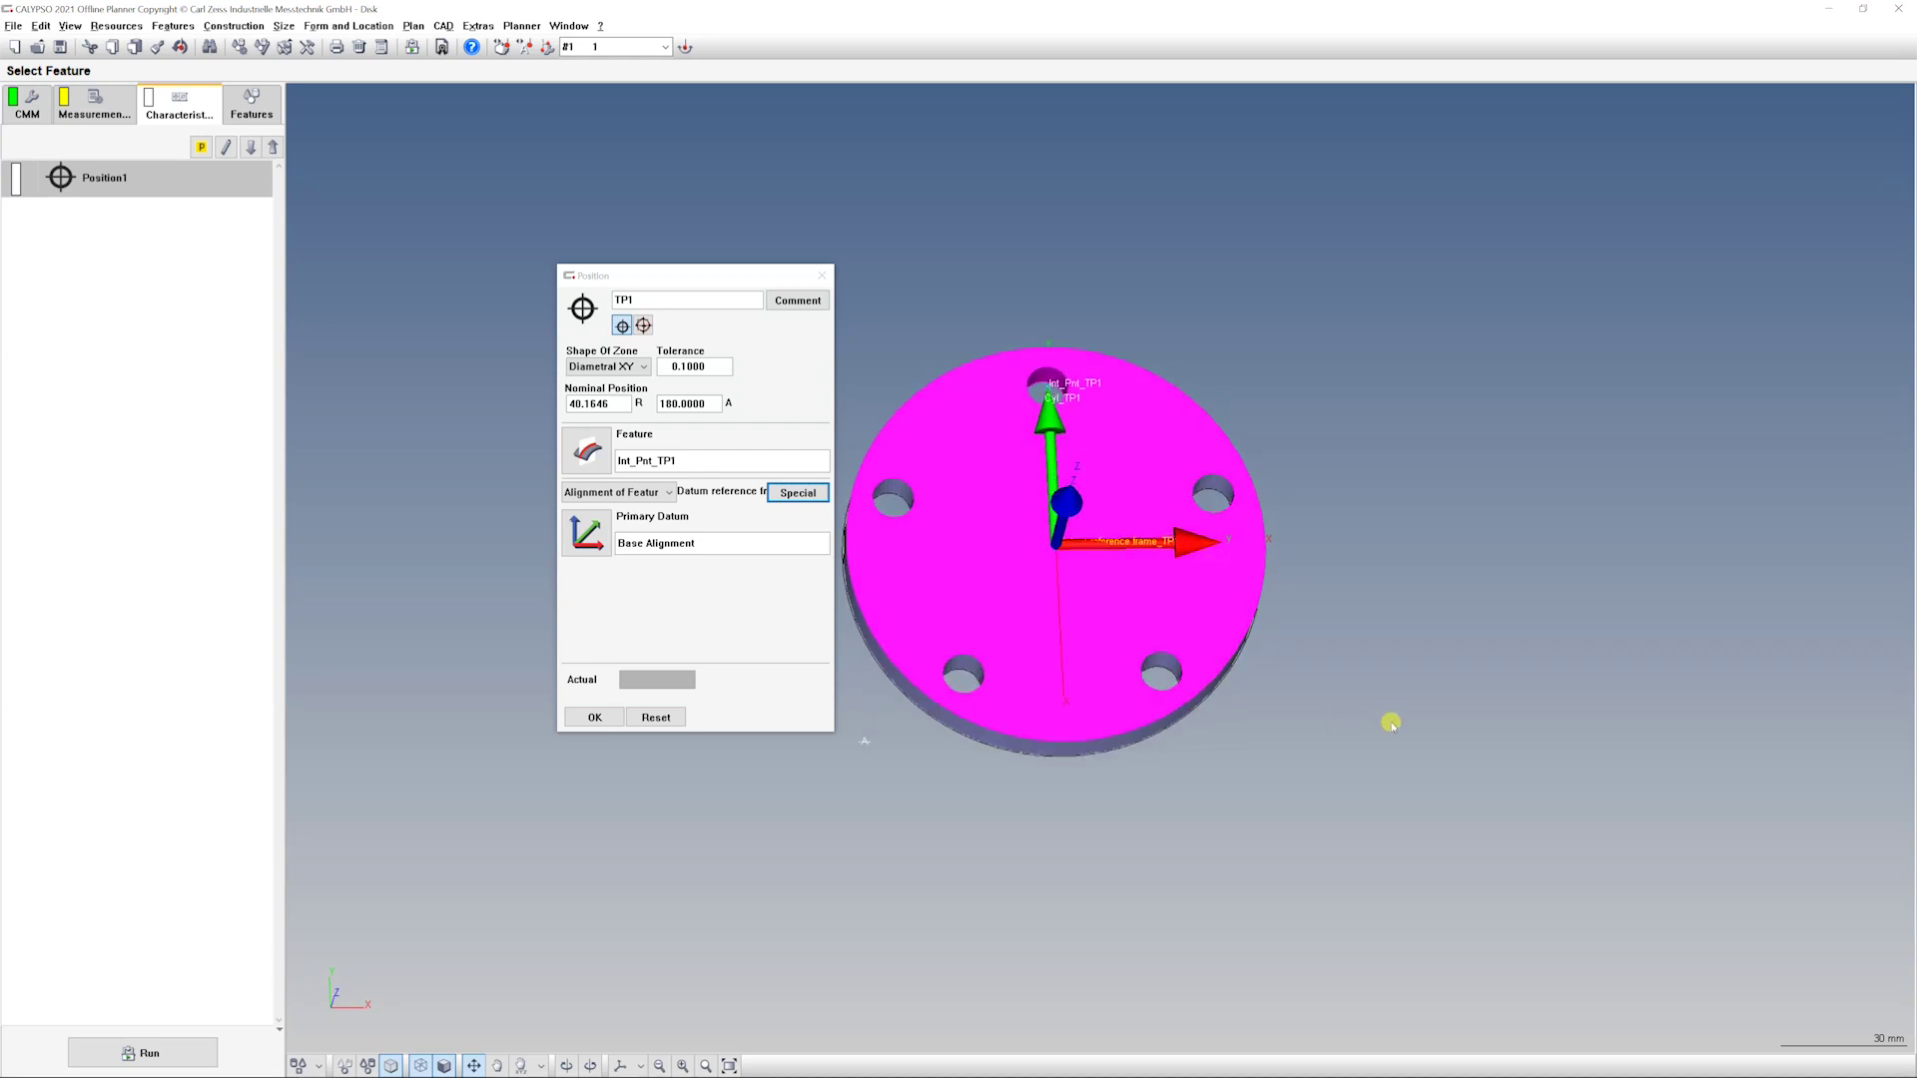
left_click_drag(1067, 460, 1267, 432)
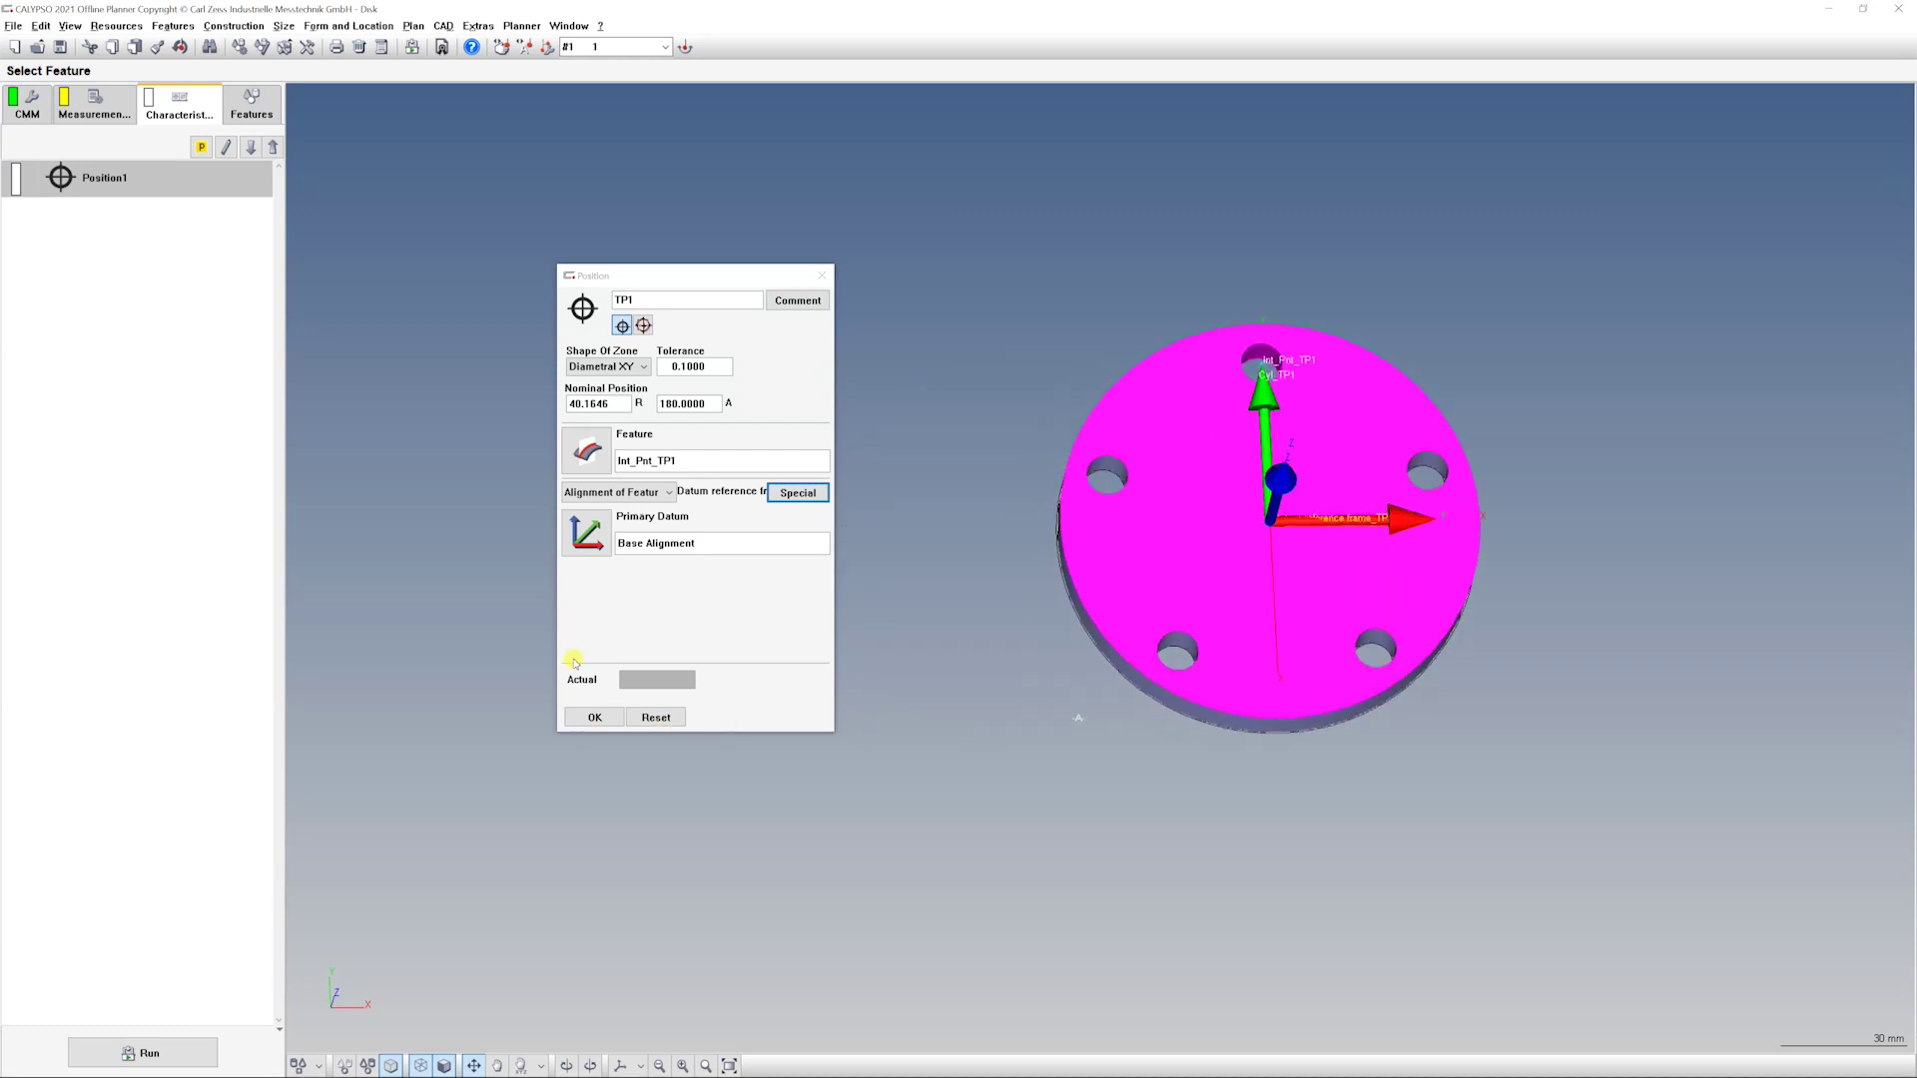
left_click(595, 723)
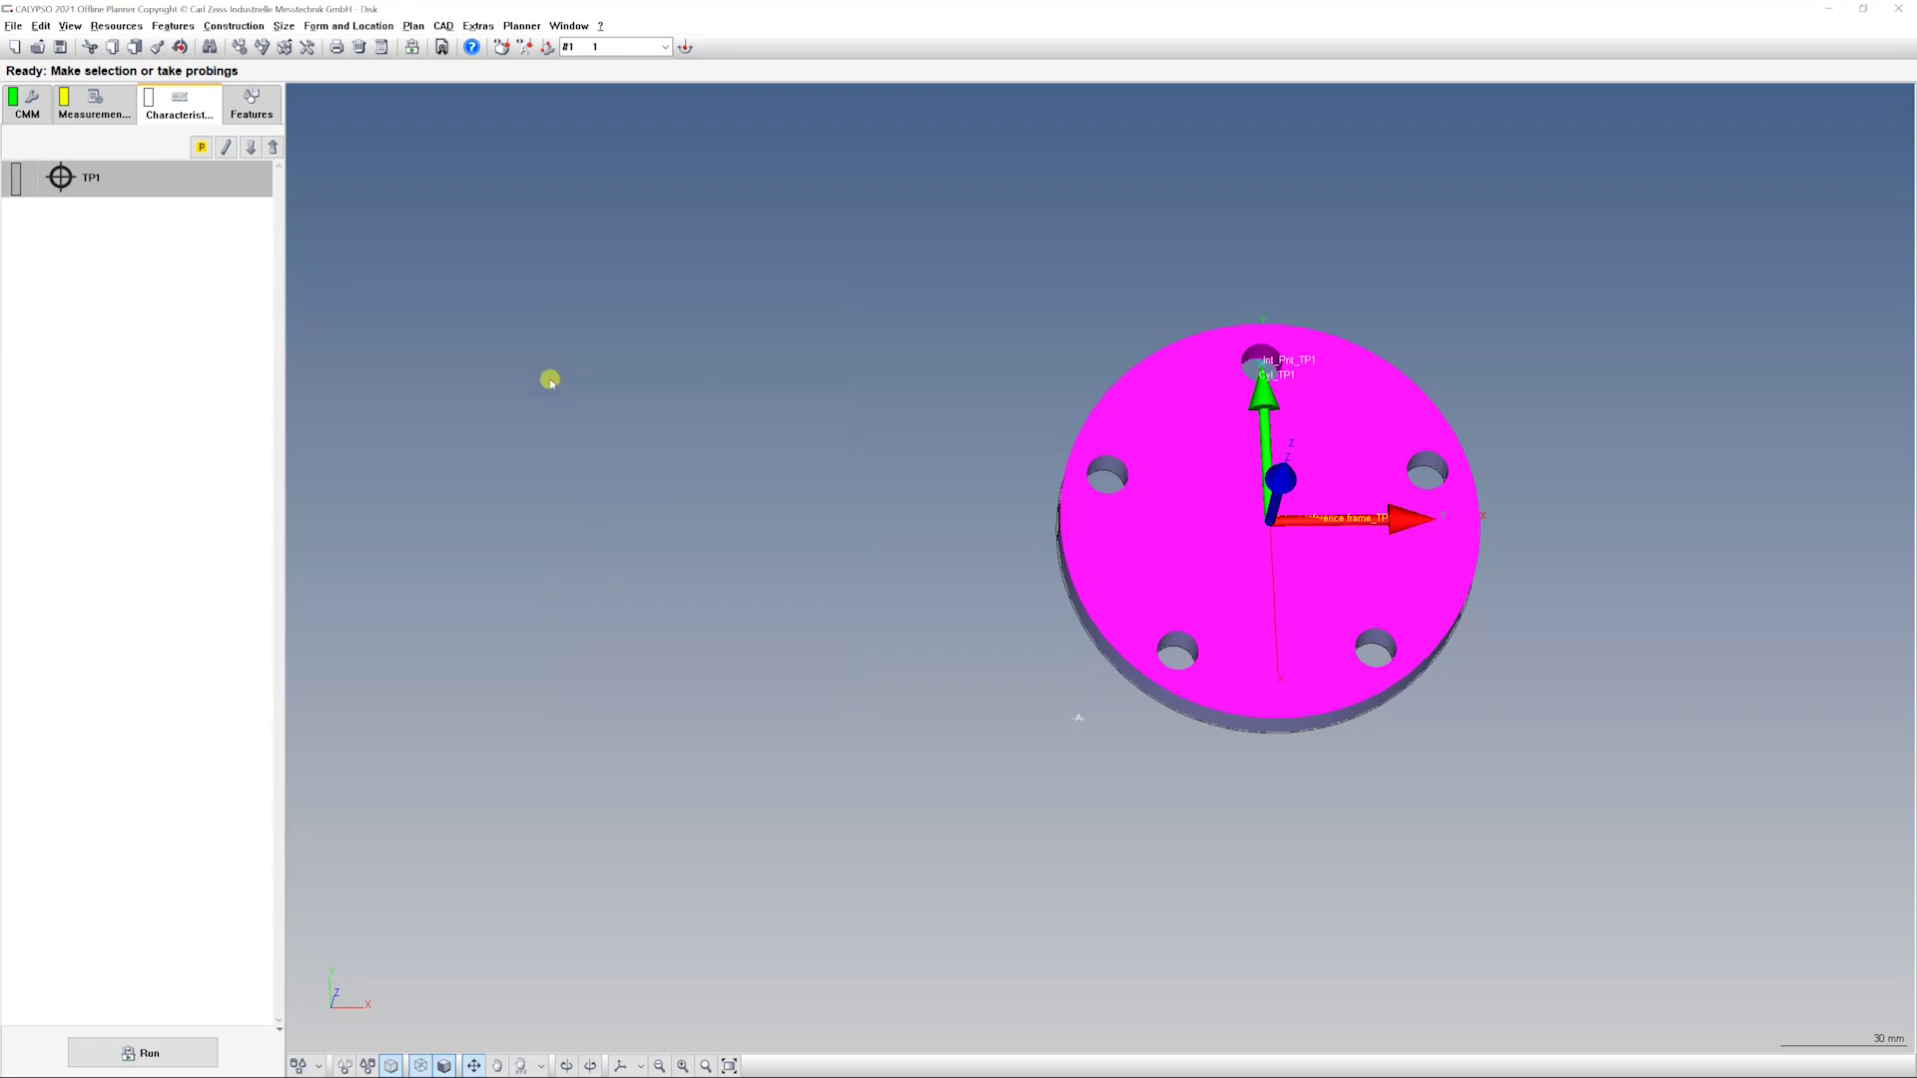
- Paste TP1 copies as TP2–TP5 and change TP2's feature to Int_Pnt_TP2
key("ctrl+v")
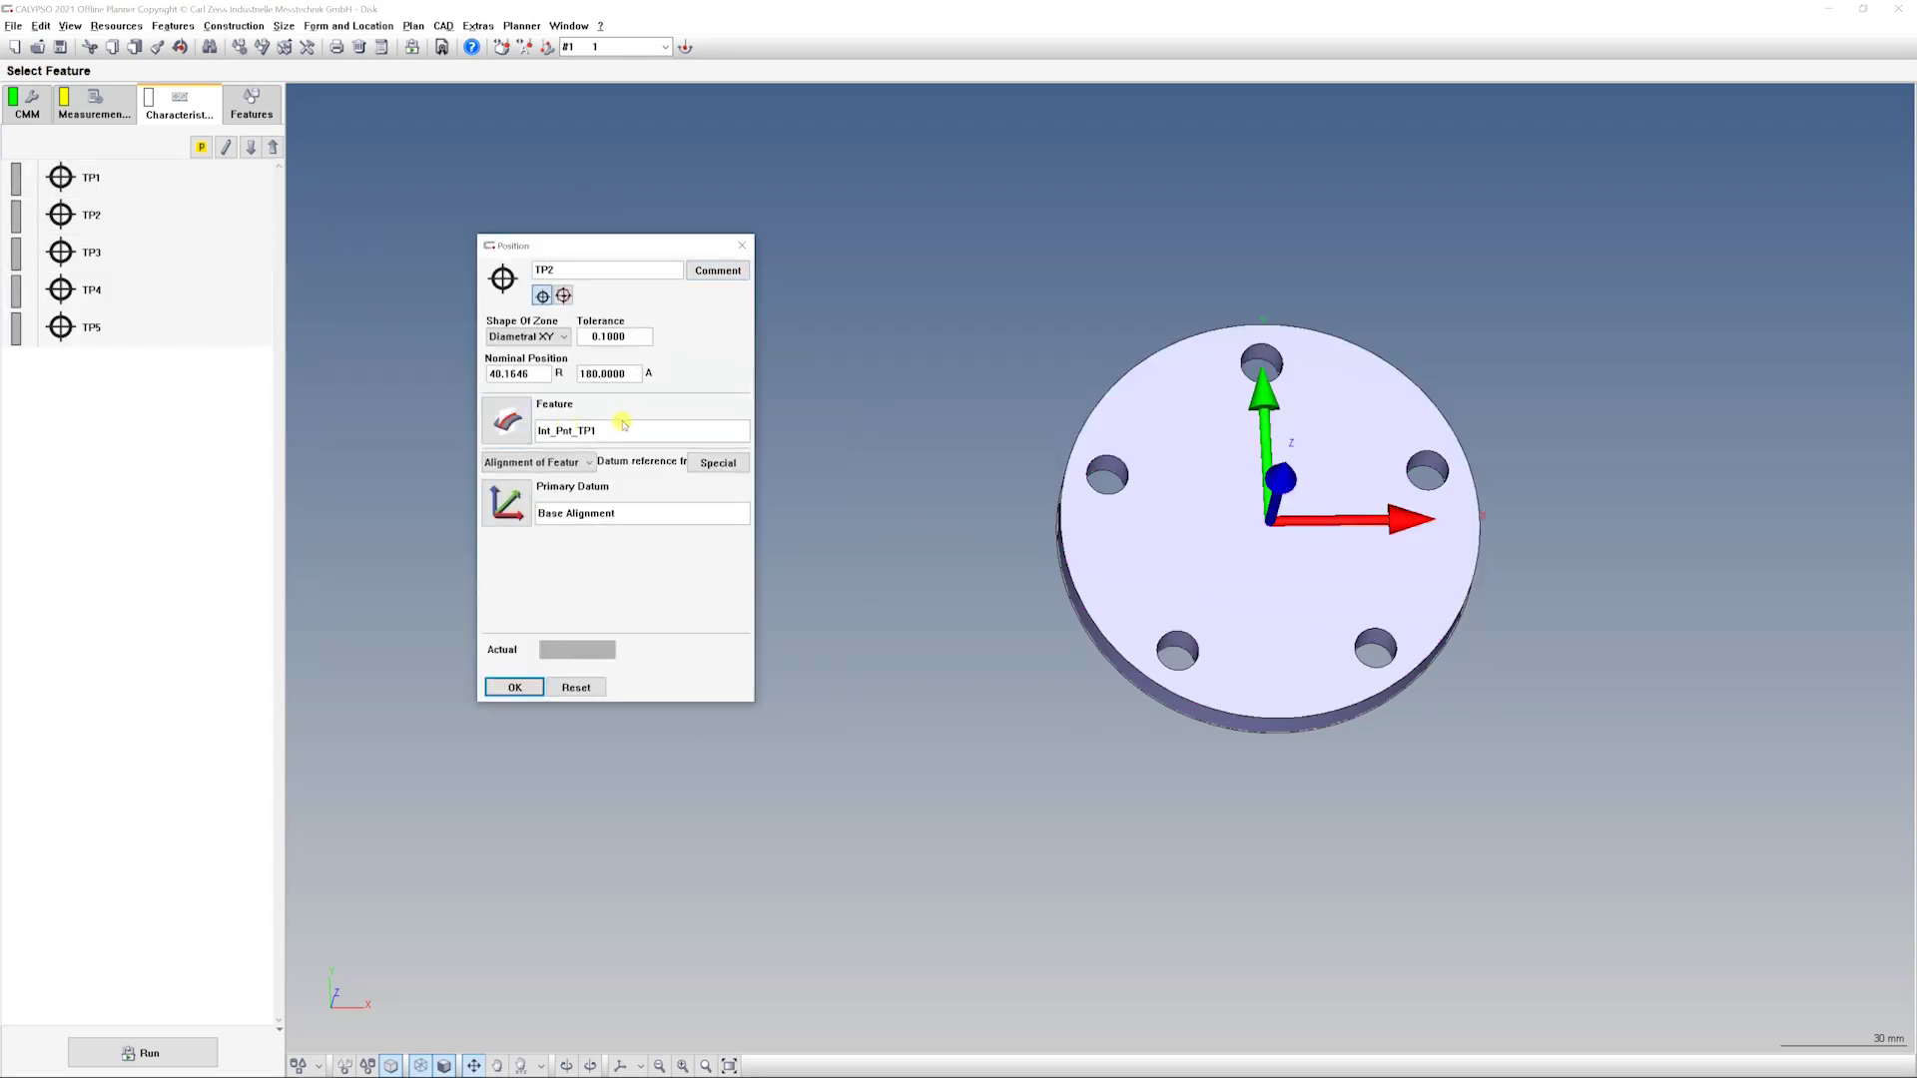
left_click(610, 425)
key("BackSpace")
type("2")
key("Return")
- Review TP2's 108.0000 nominal angle and its special functions, leaving them unchanged
left_click_drag(1106, 547, 1134, 650)
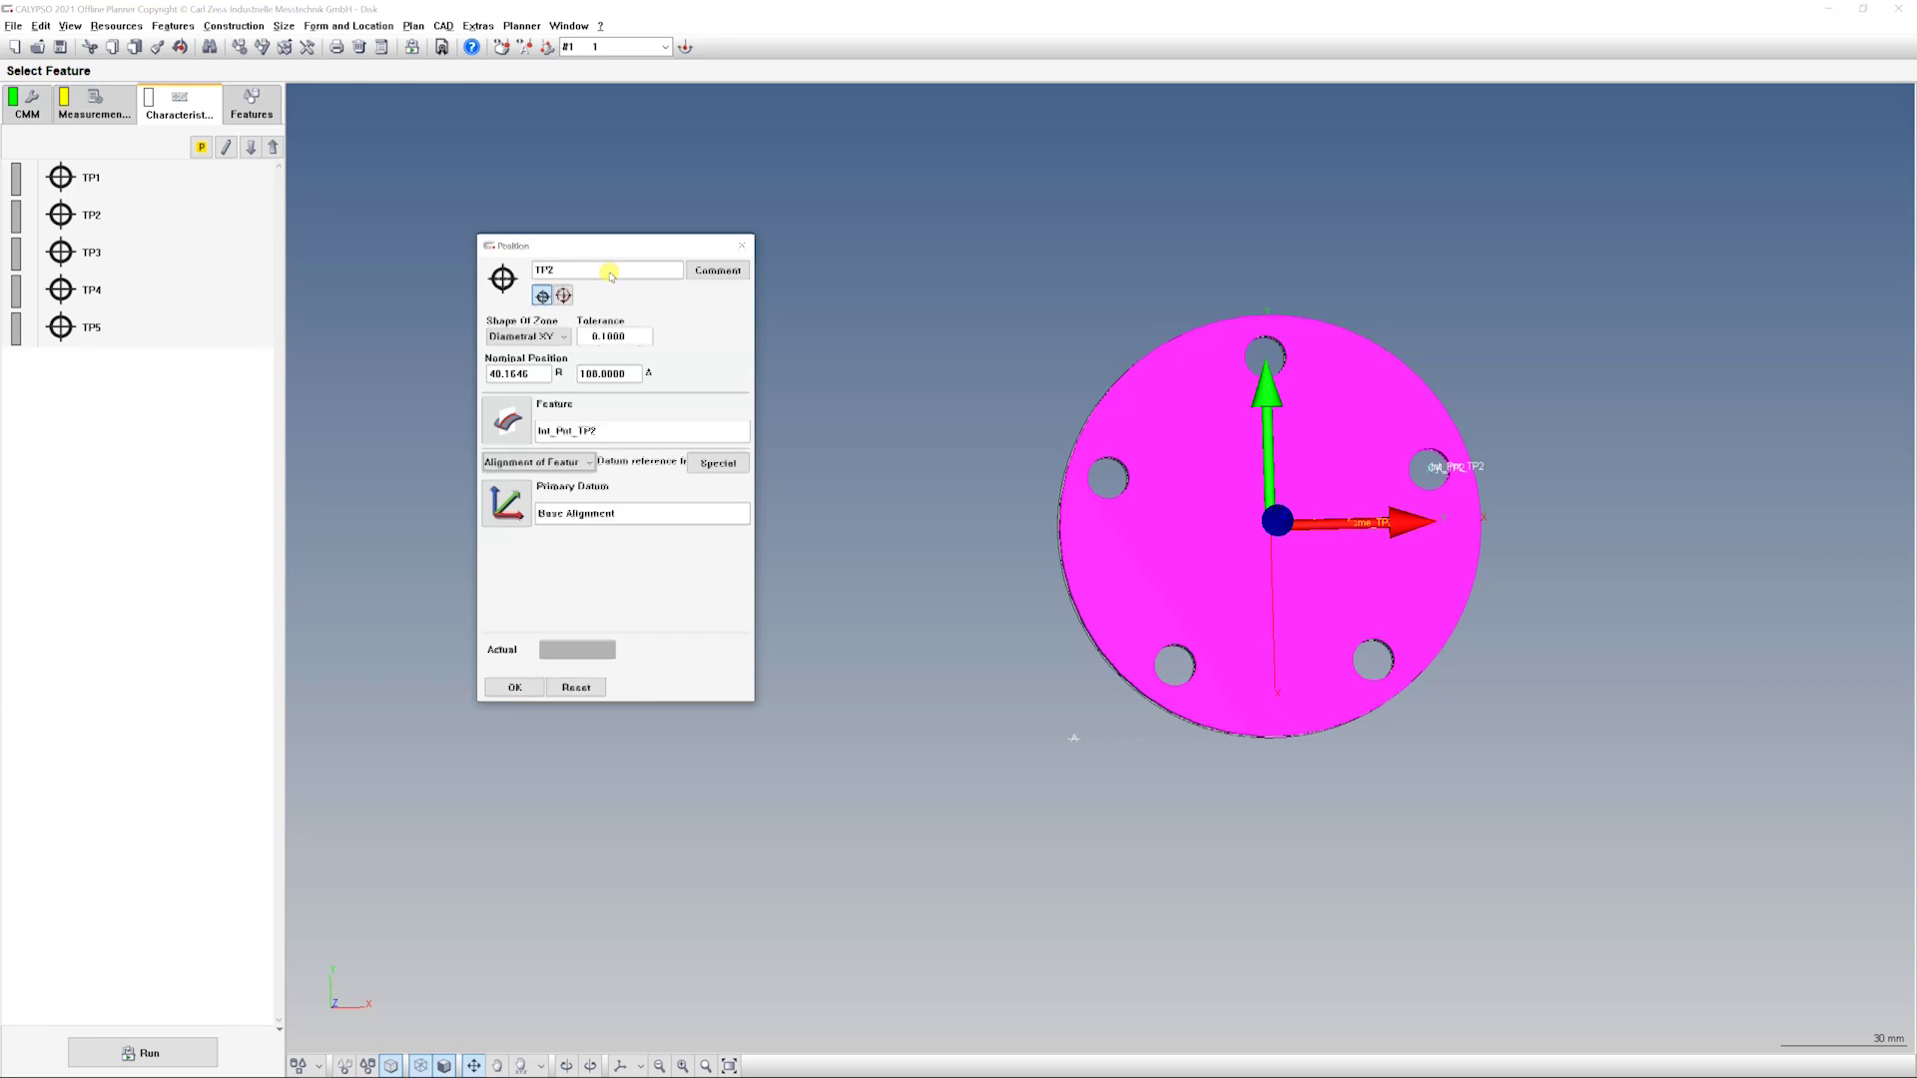
left_click_drag(560, 247, 673, 347)
left_click(755, 474)
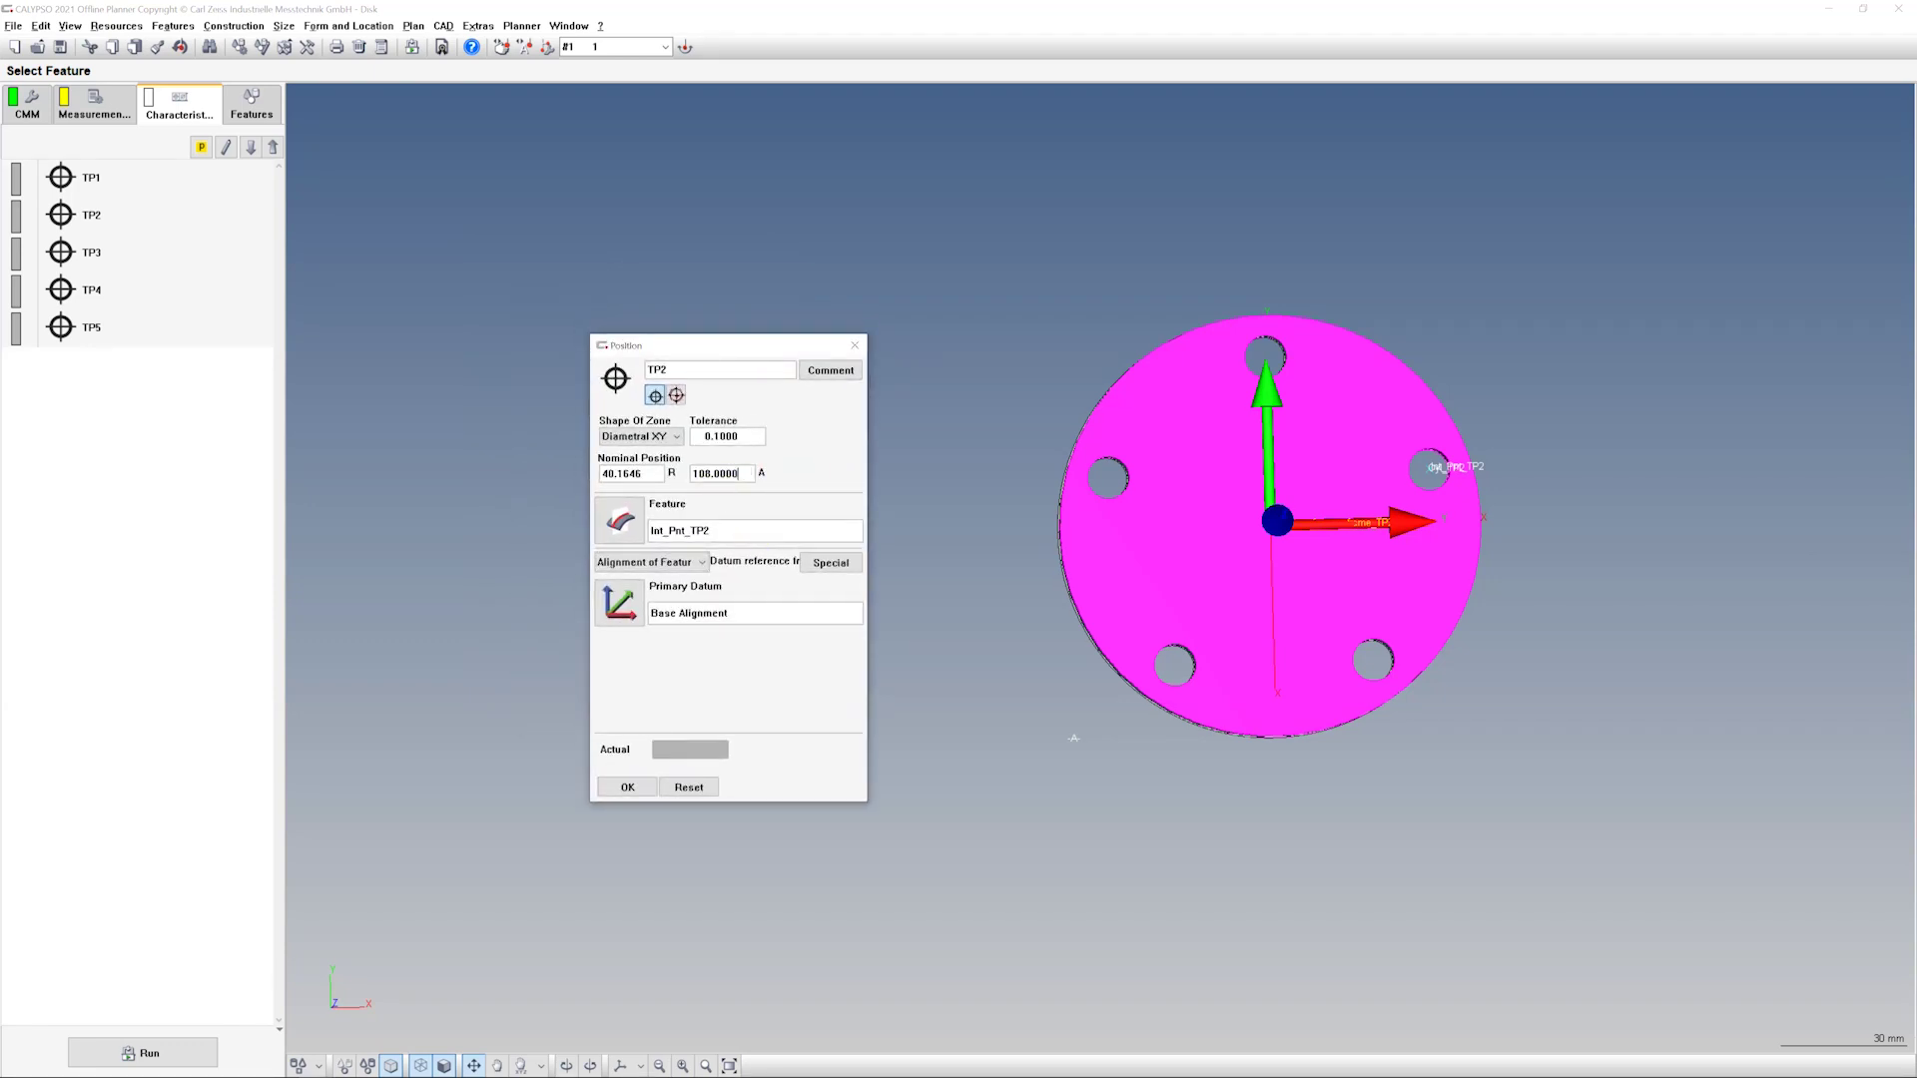
left_click(802, 560)
left_click_drag(902, 346, 1271, 235)
left_click(1100, 276)
left_click(1402, 218)
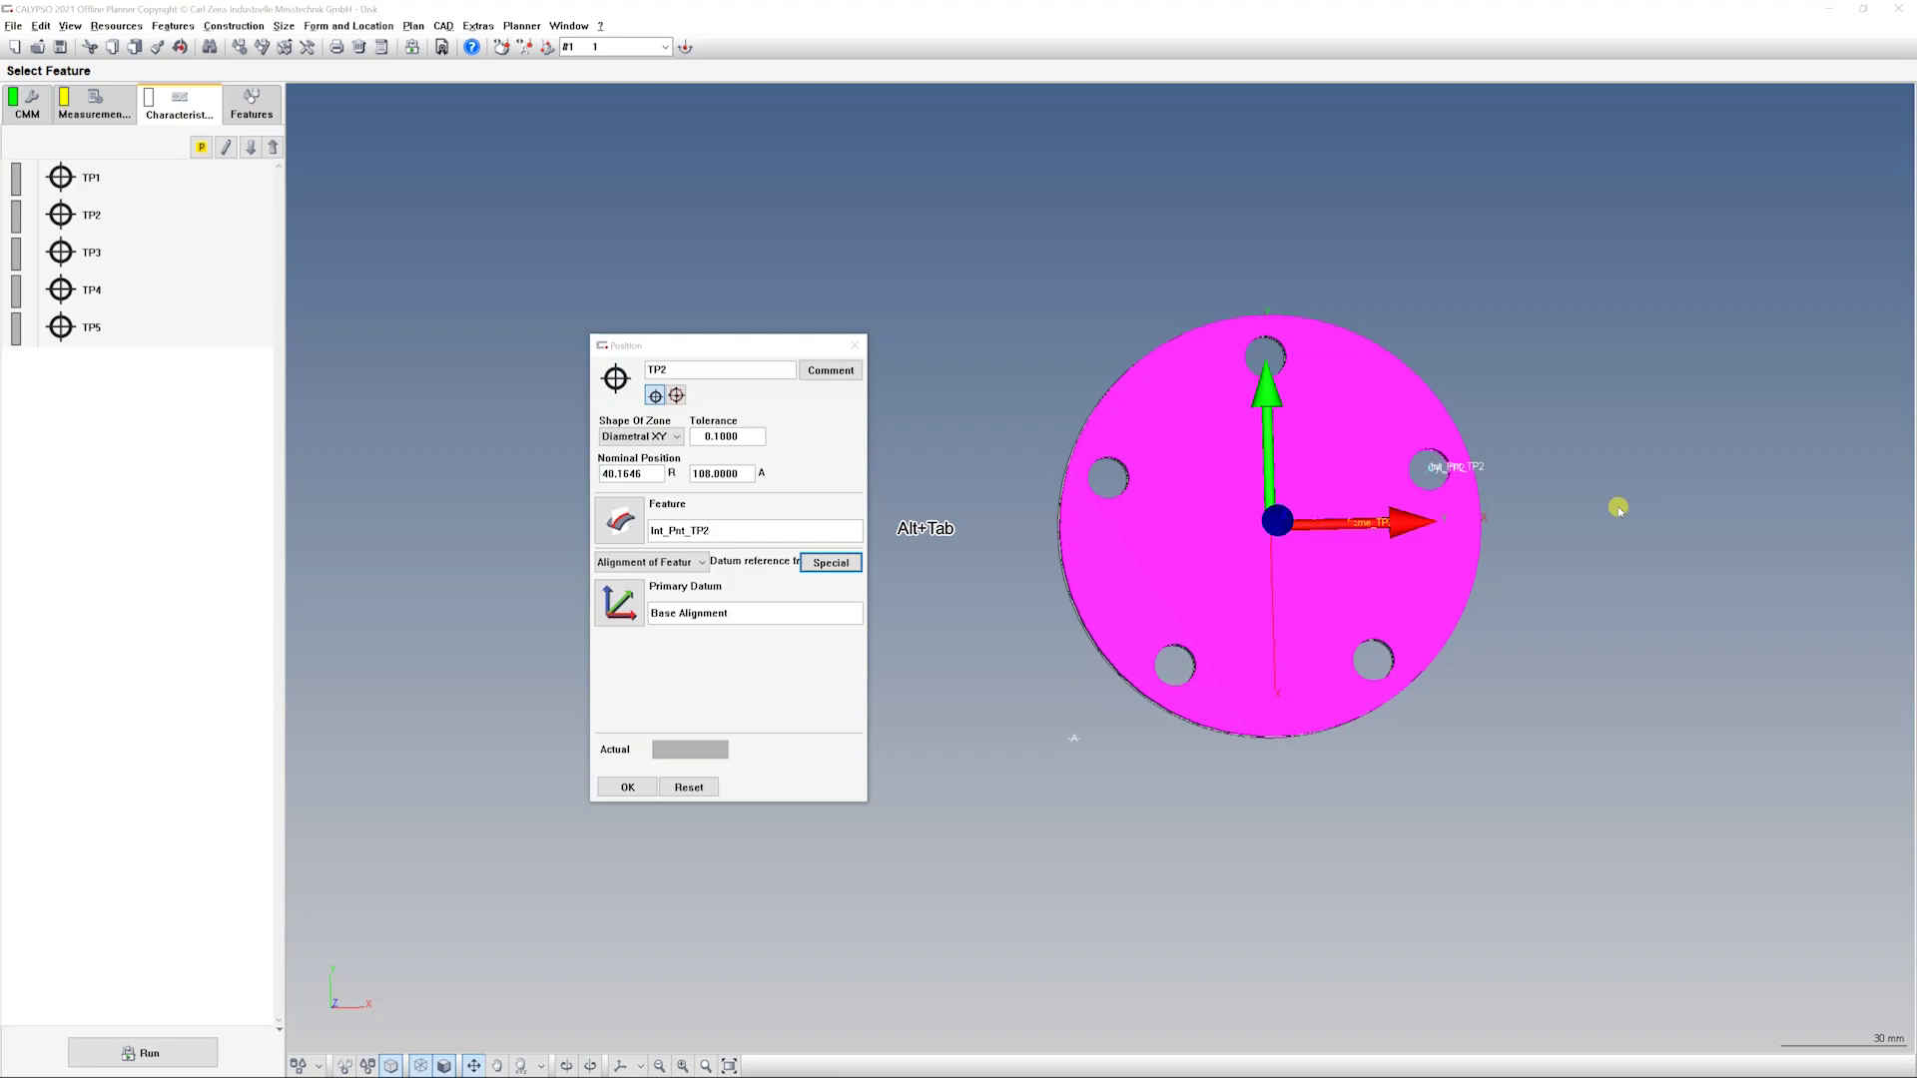
- Compare TP2's 108.0000 angle against the disk drawing
key("alt+Tab")
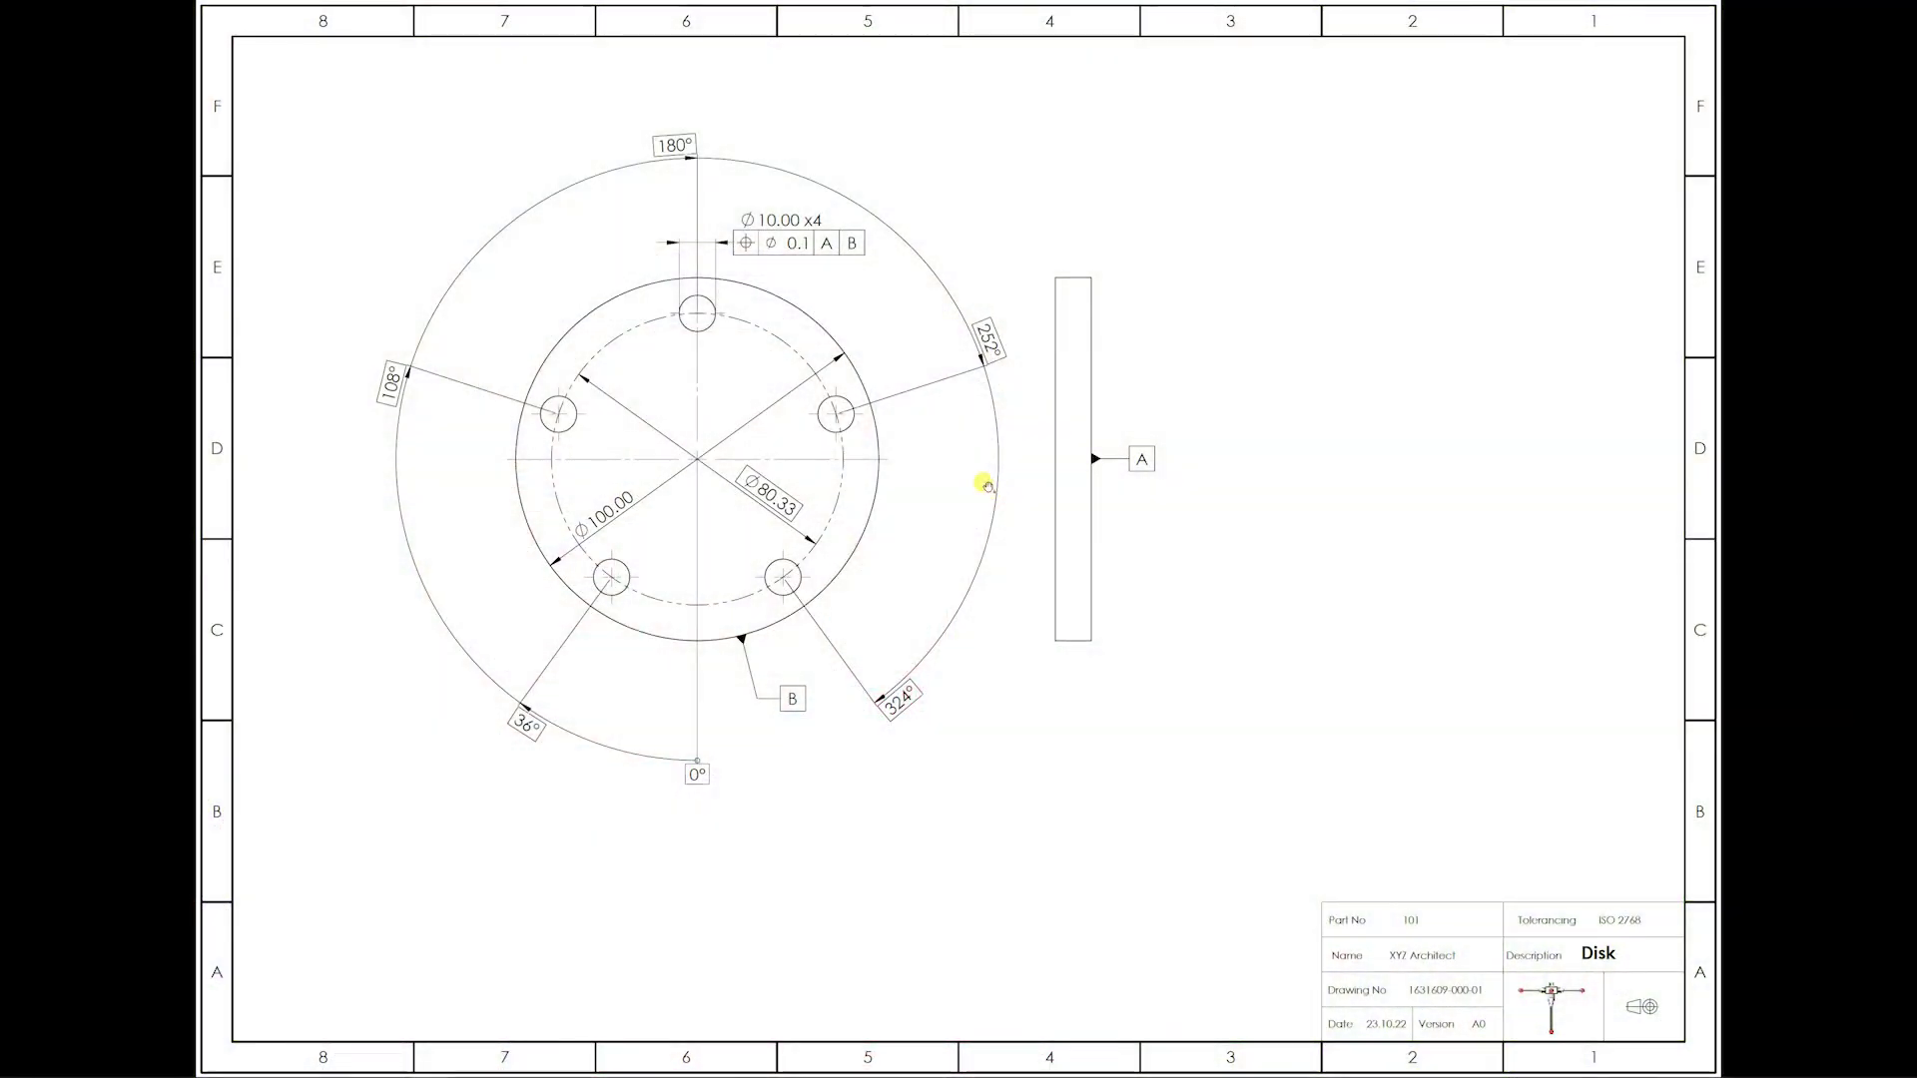
key("alt+Tab")
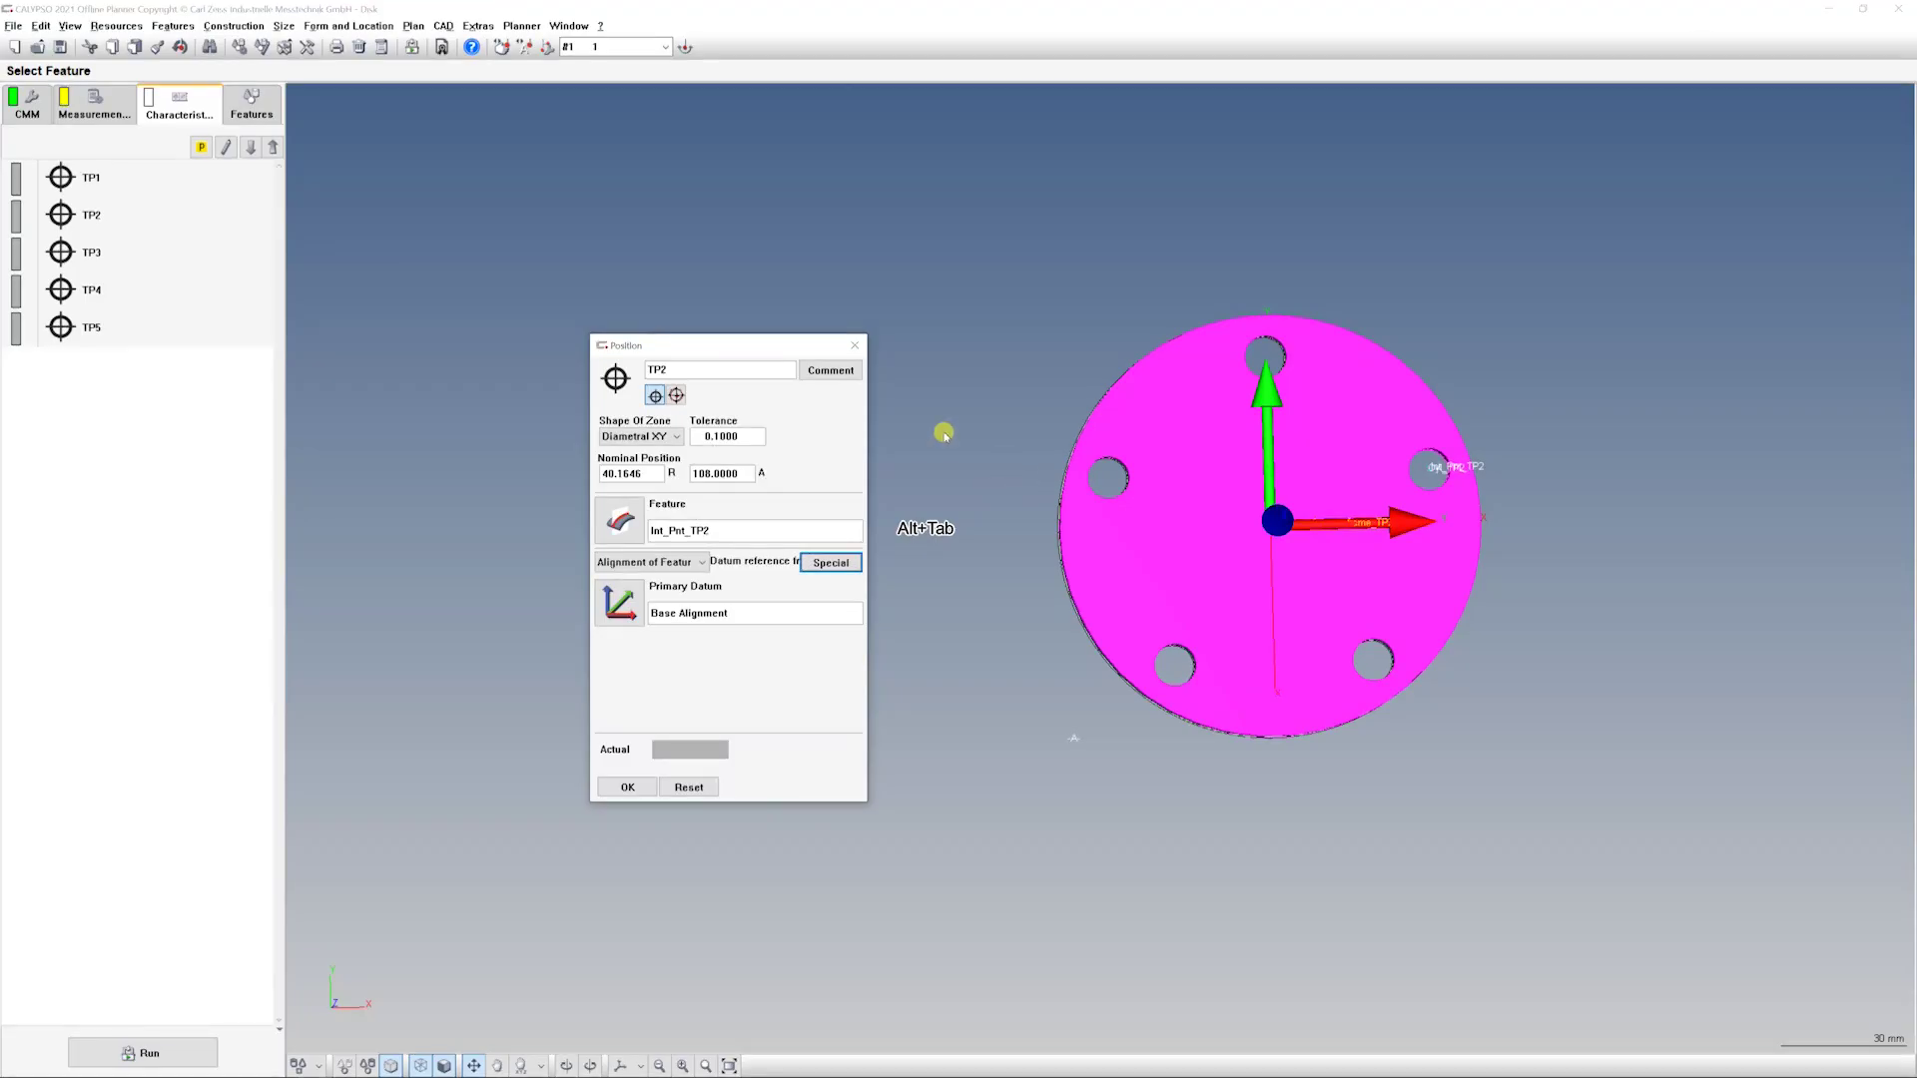
left_click_drag(741, 330, 887, 301)
left_click(895, 426)
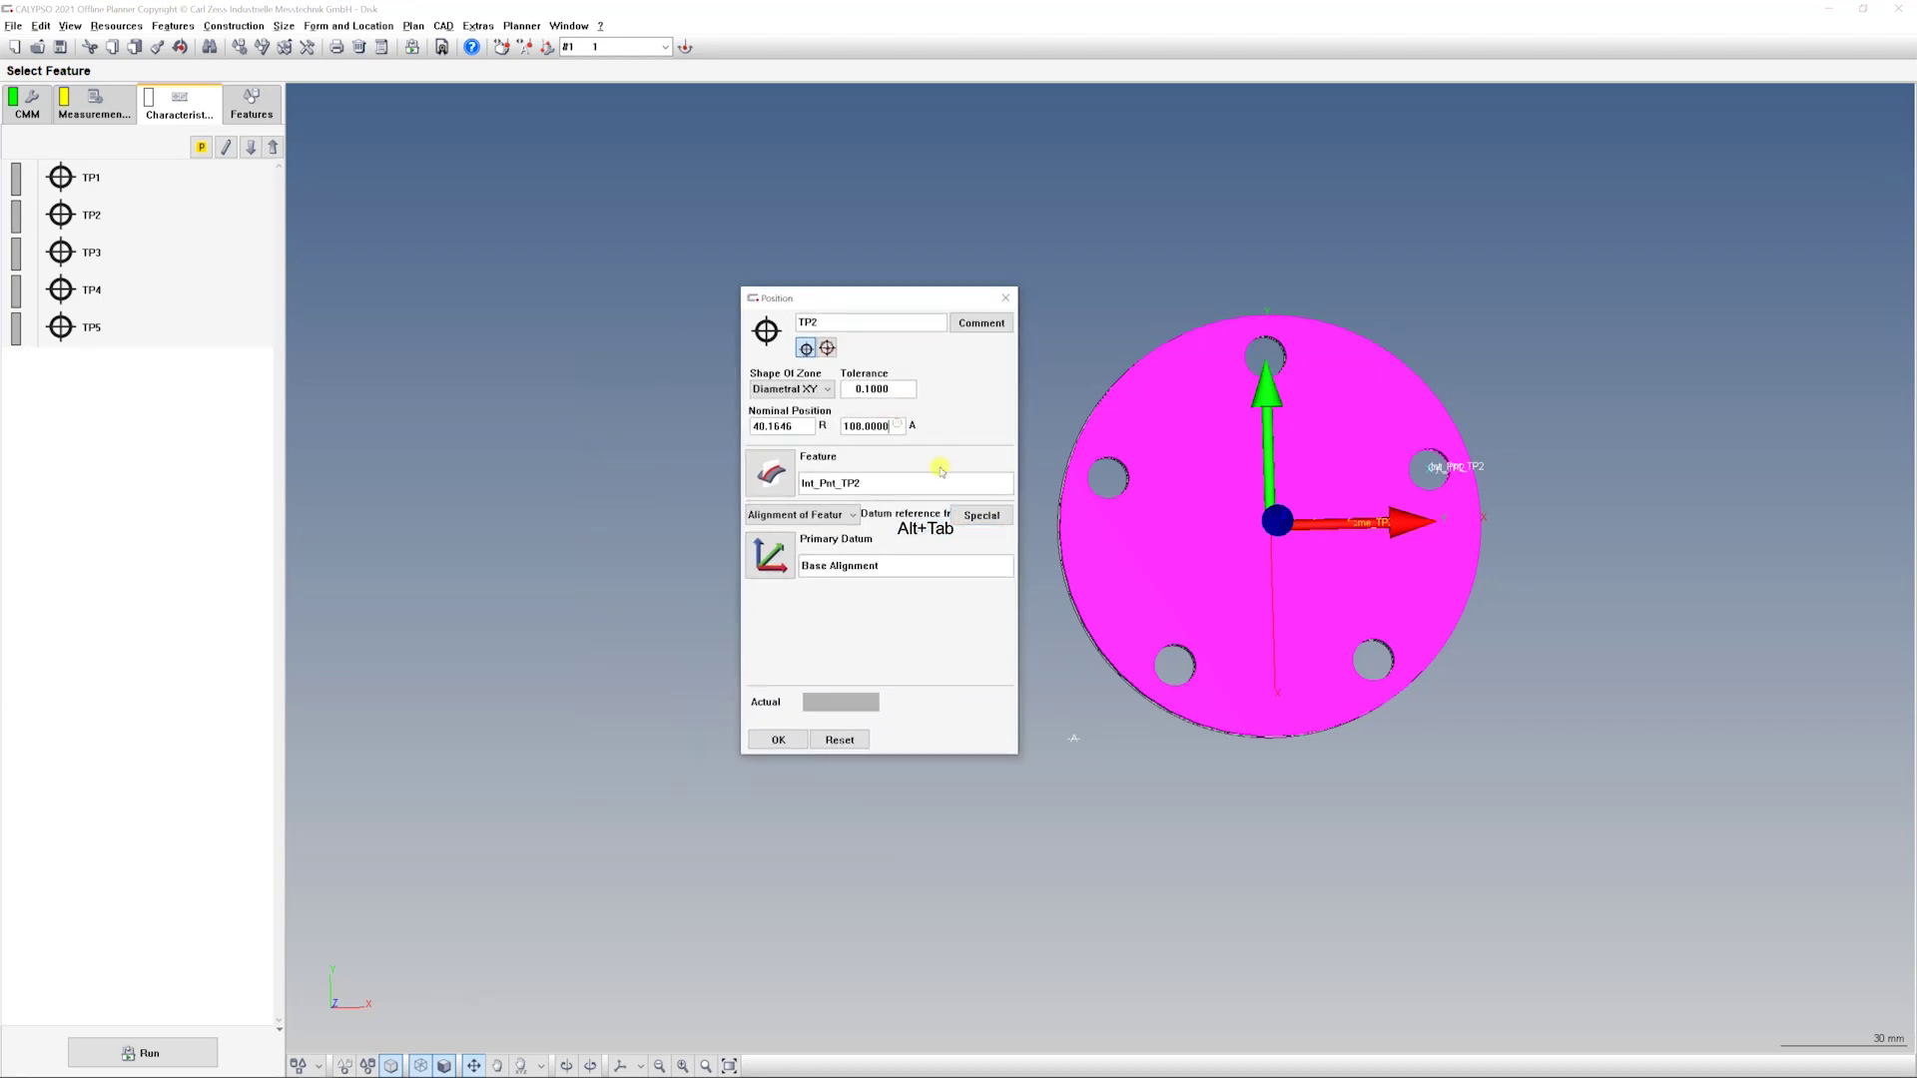
- Check the drawing, then change TP3's feature to Int_Pnt_TP3 and confirm it
key("alt+Tab")
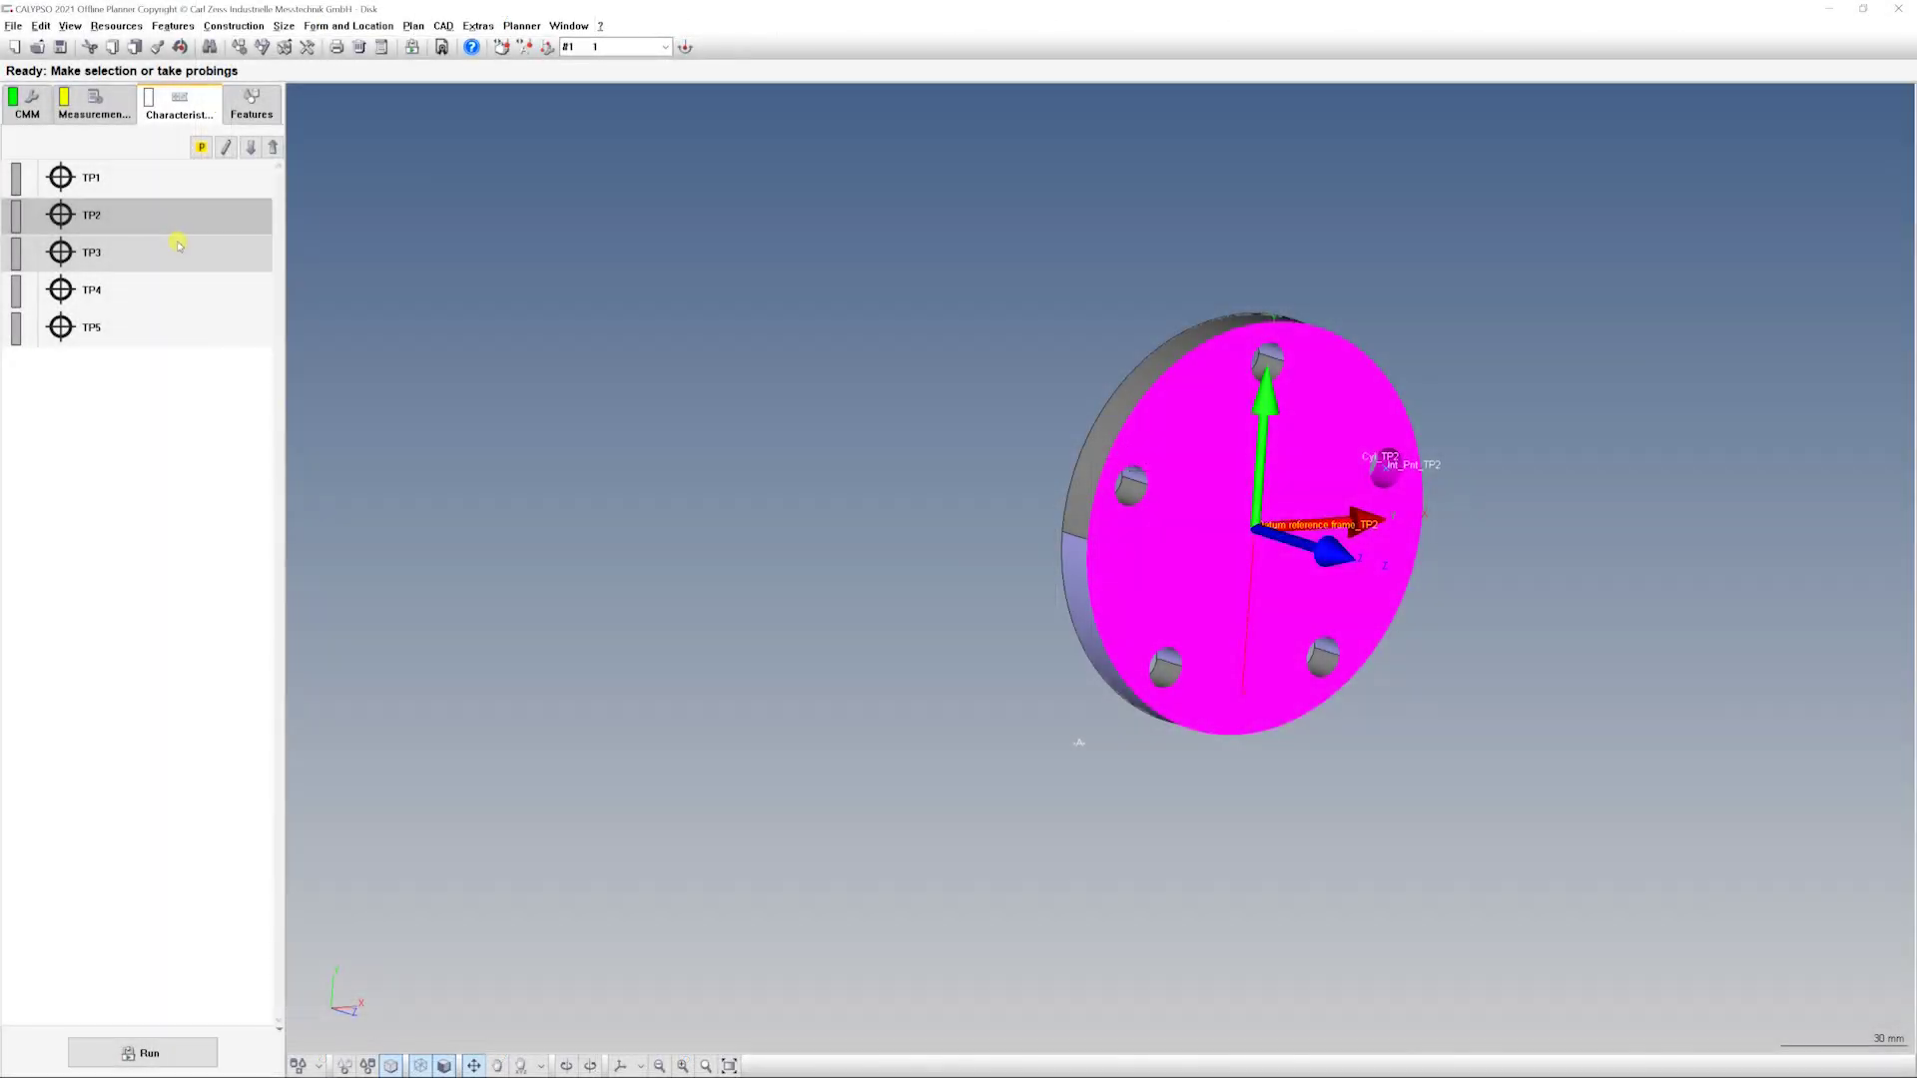
left_click(178, 245)
double_click(178, 244)
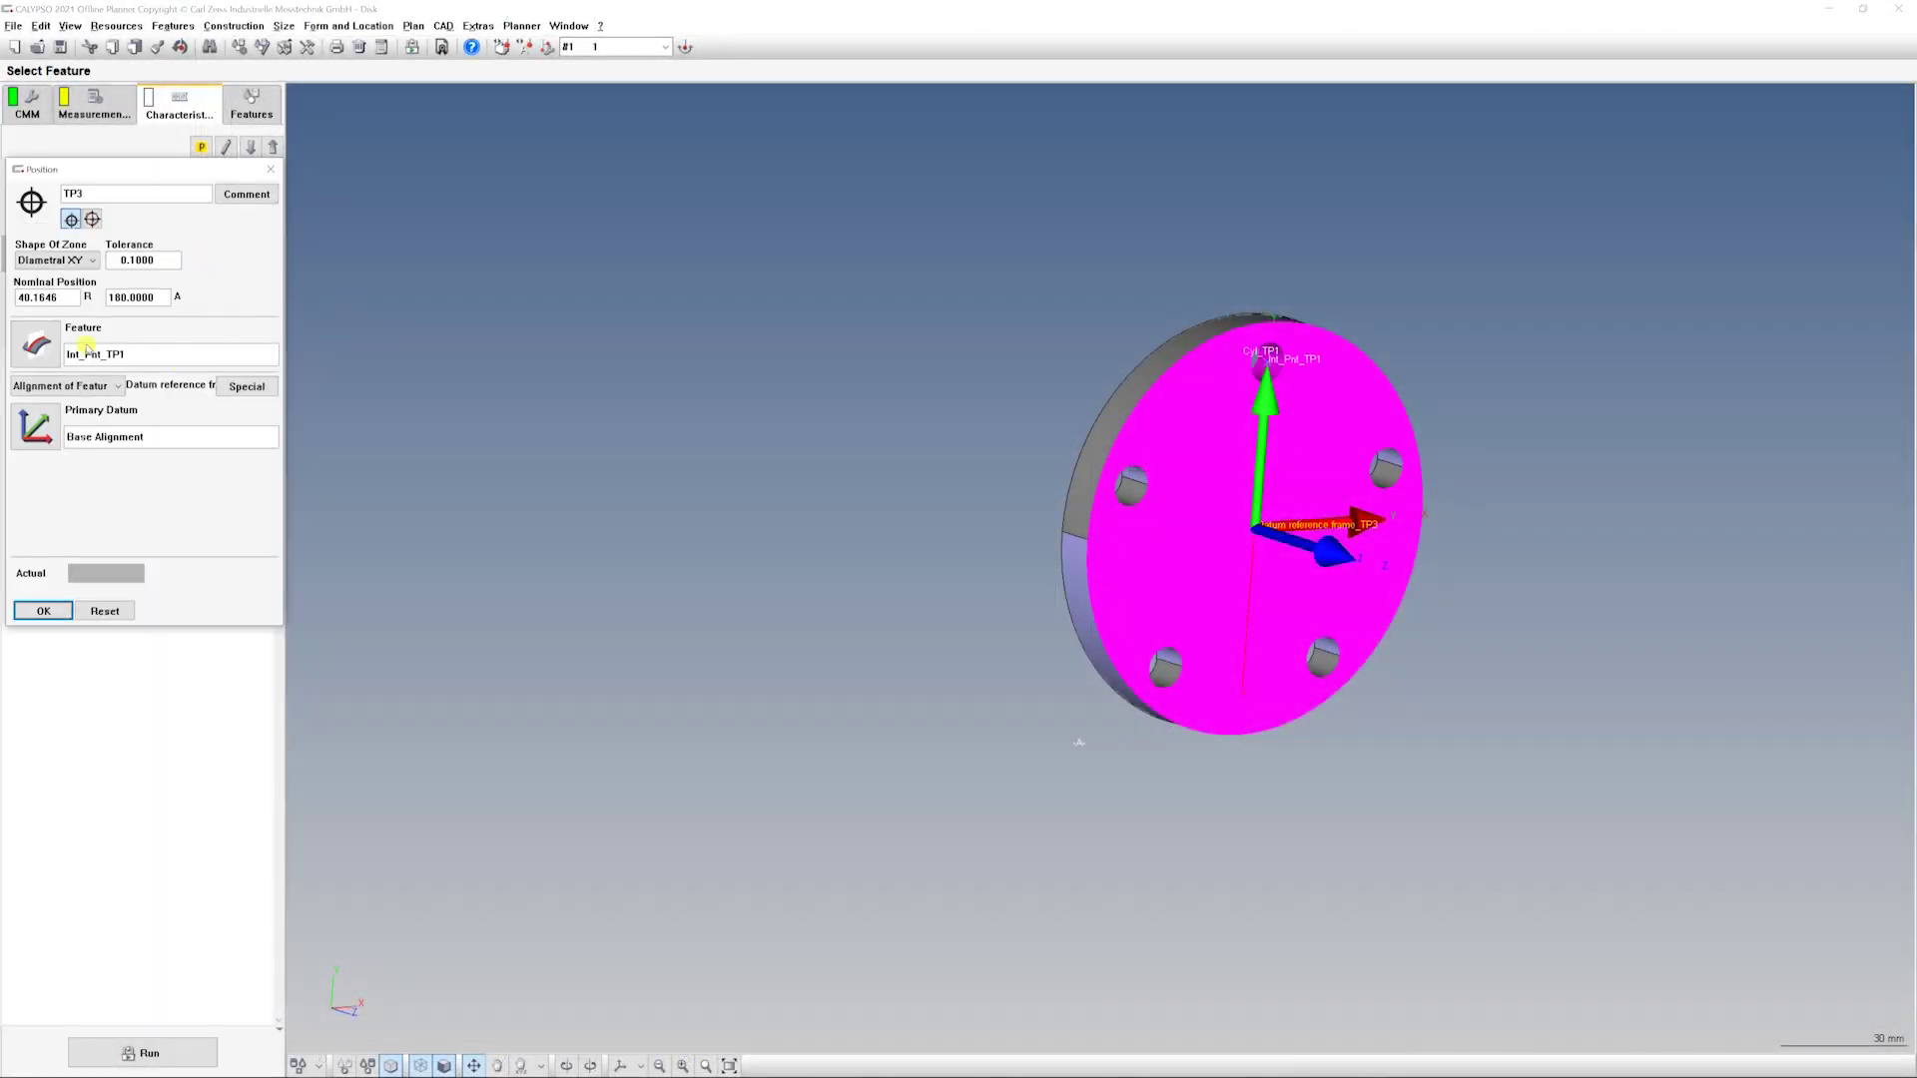
left_click_drag(136, 176, 570, 283)
left_click(586, 458)
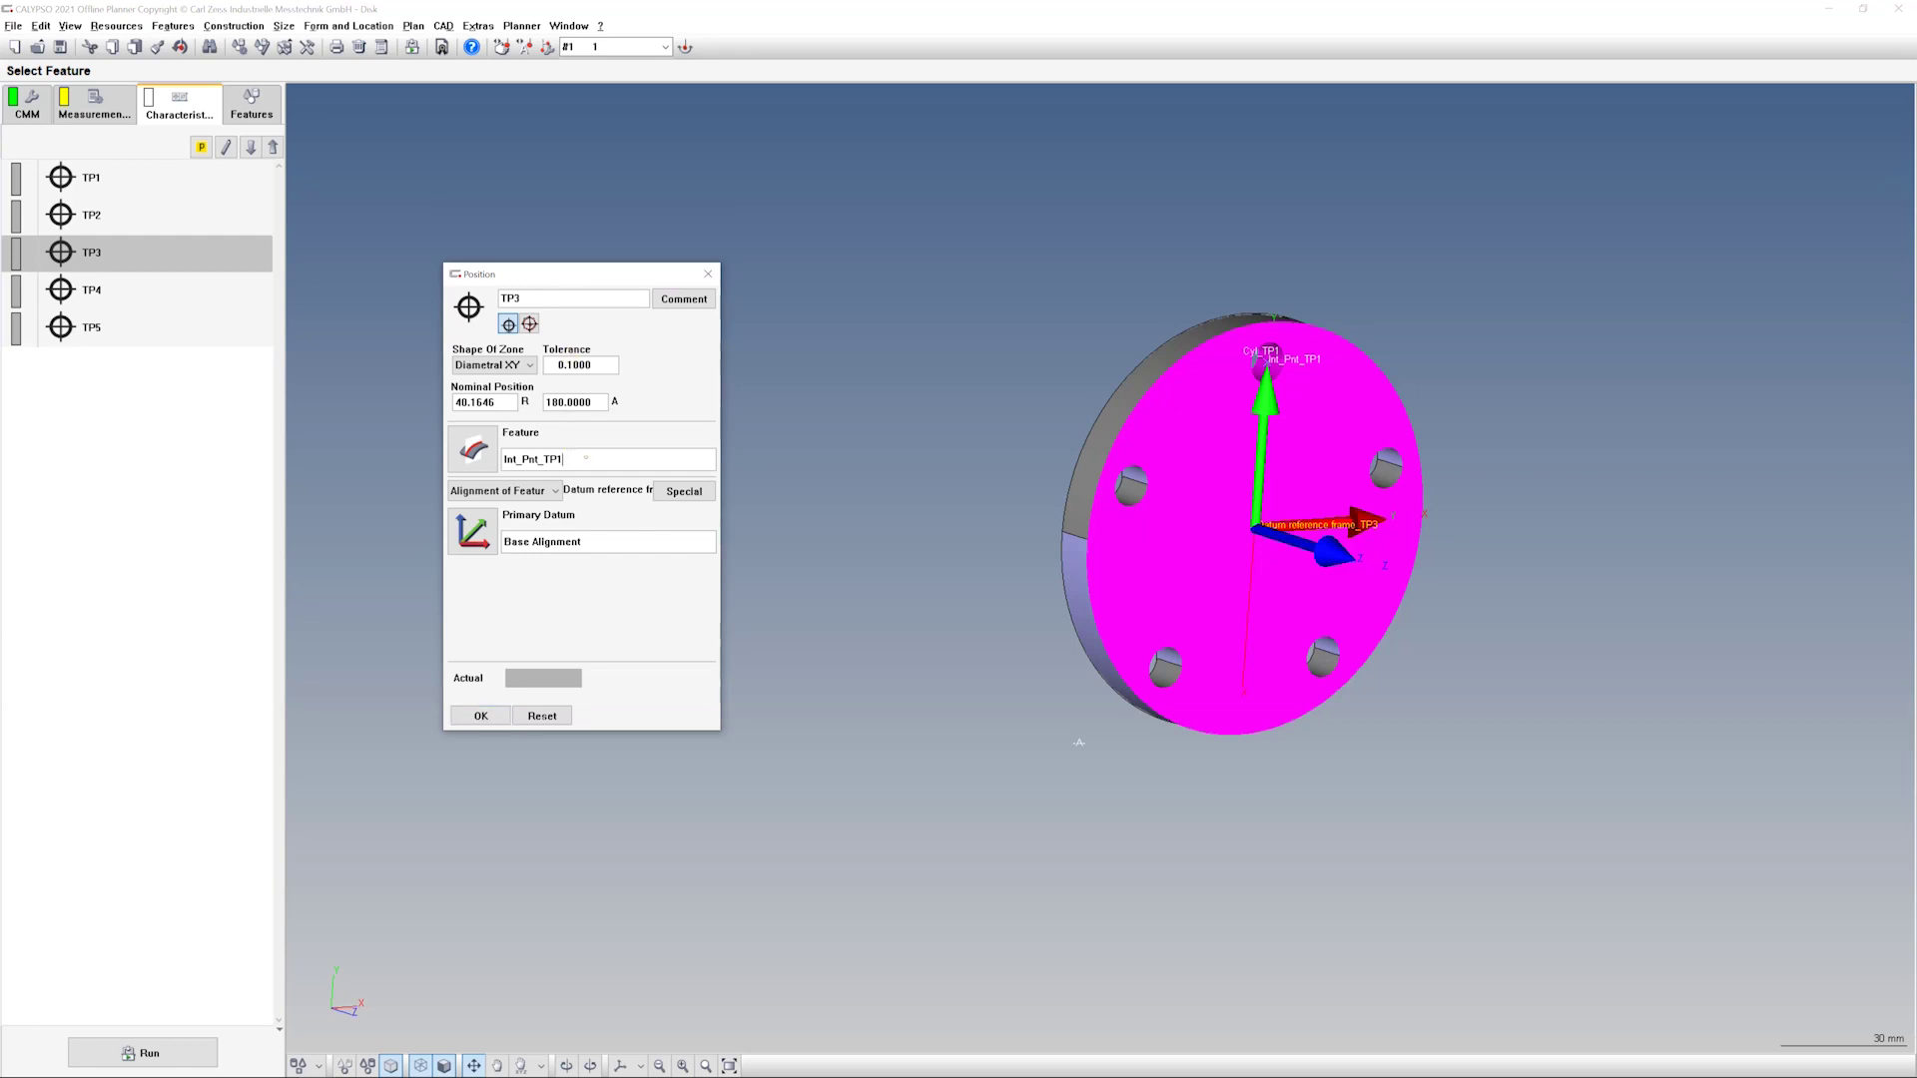
key("BackSpace")
type("36")
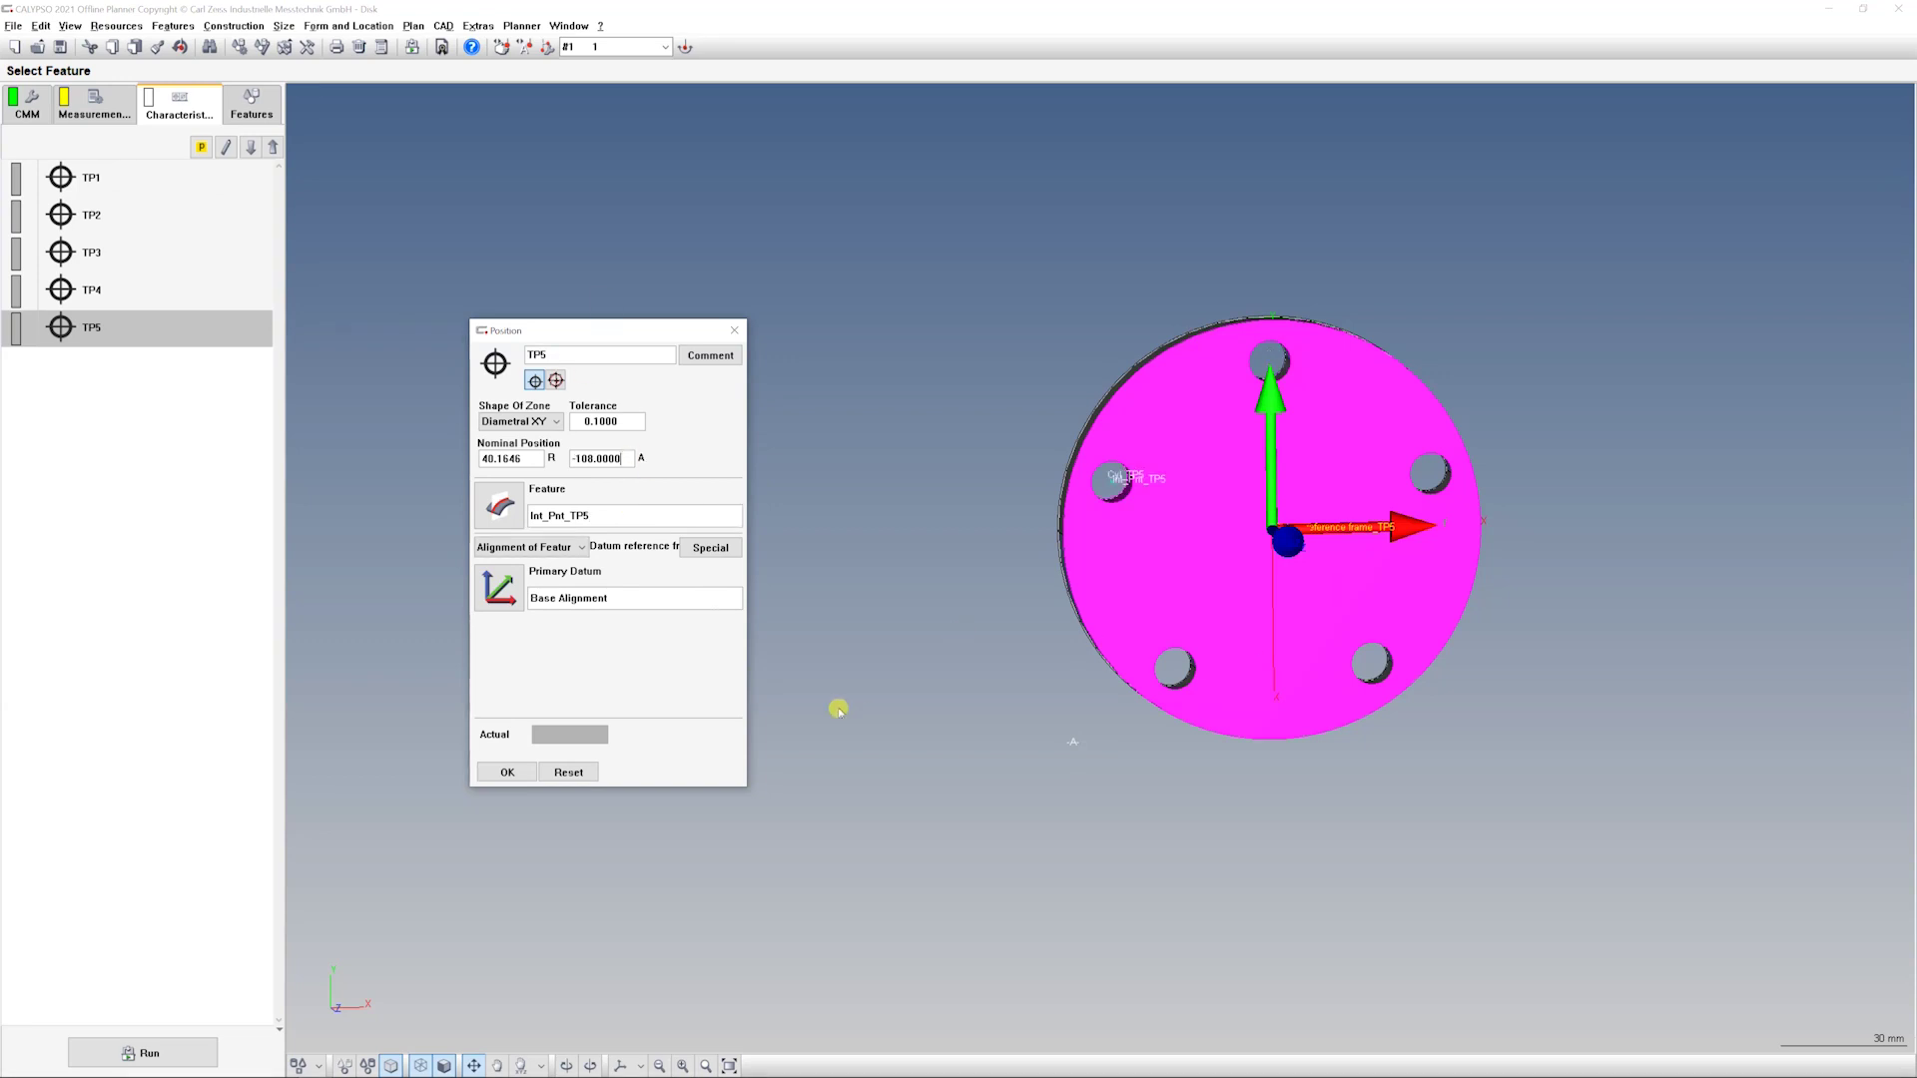
key("Return")
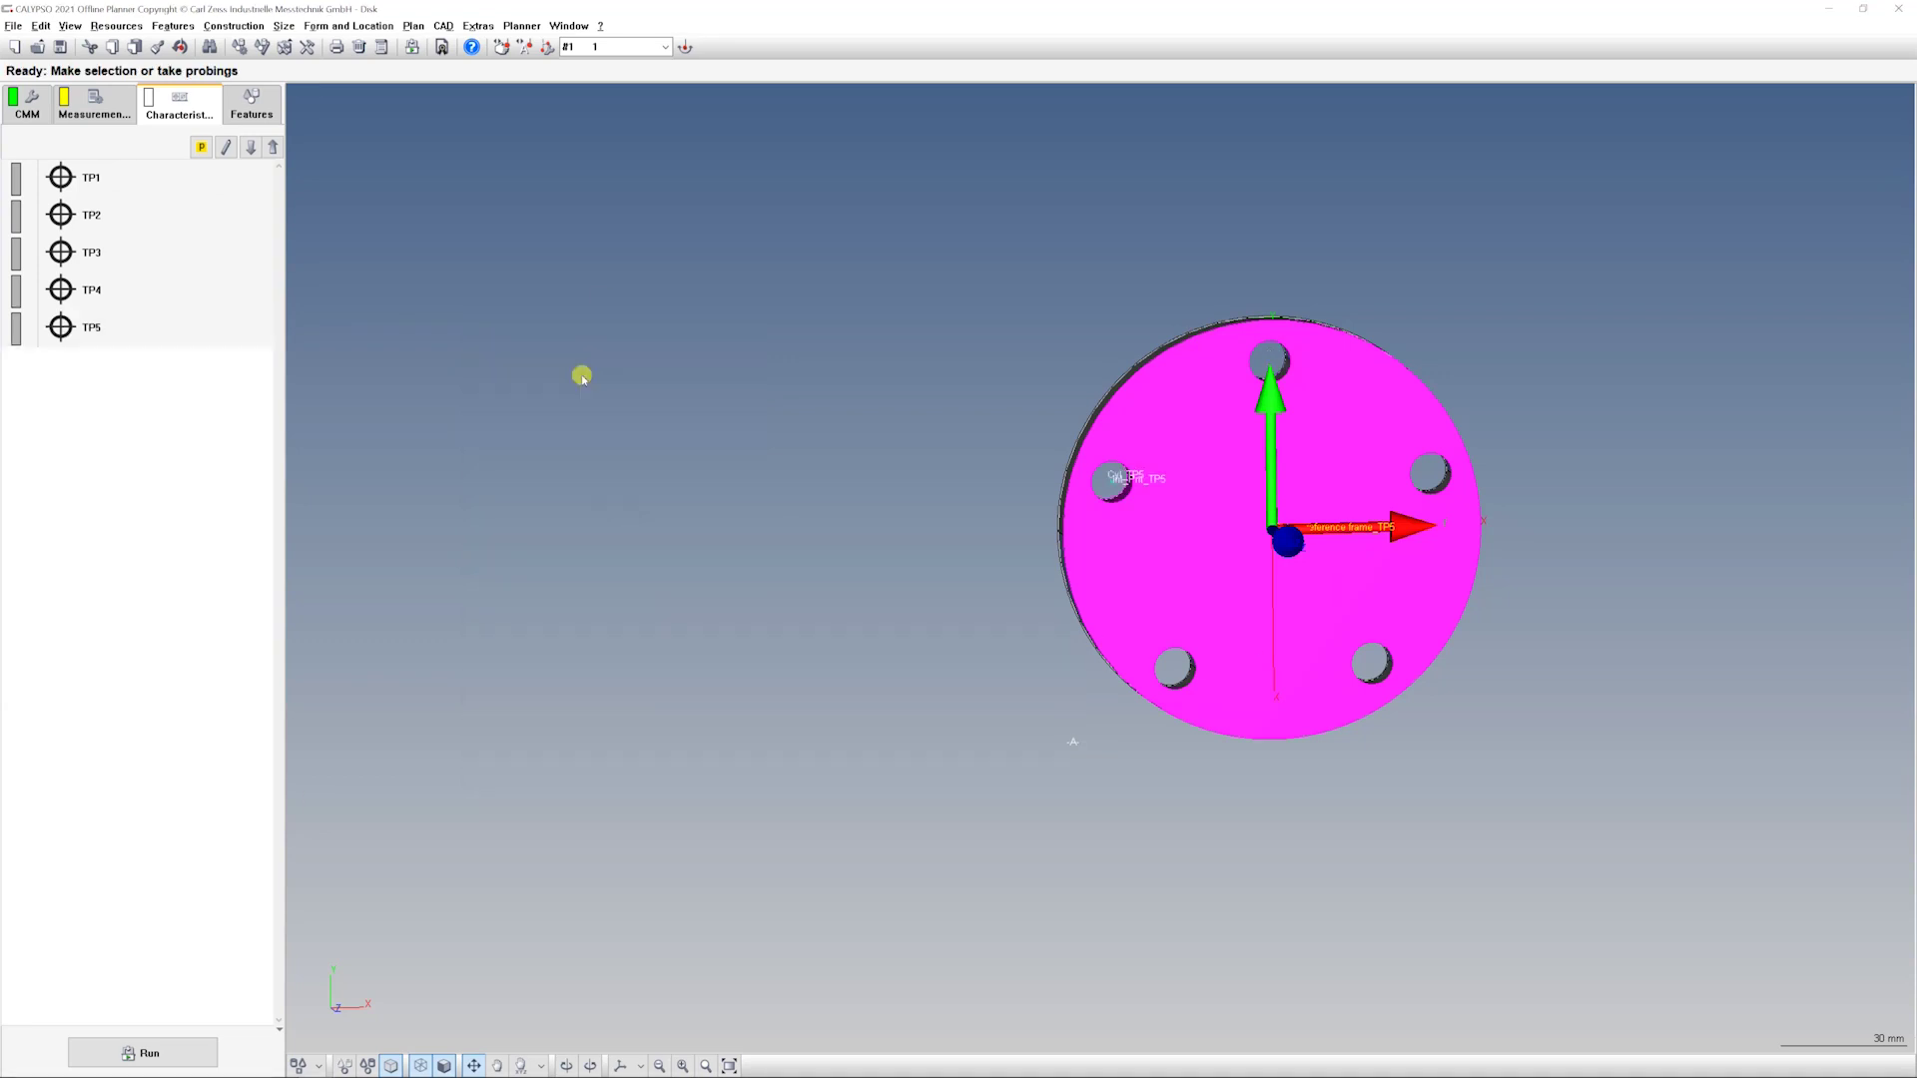